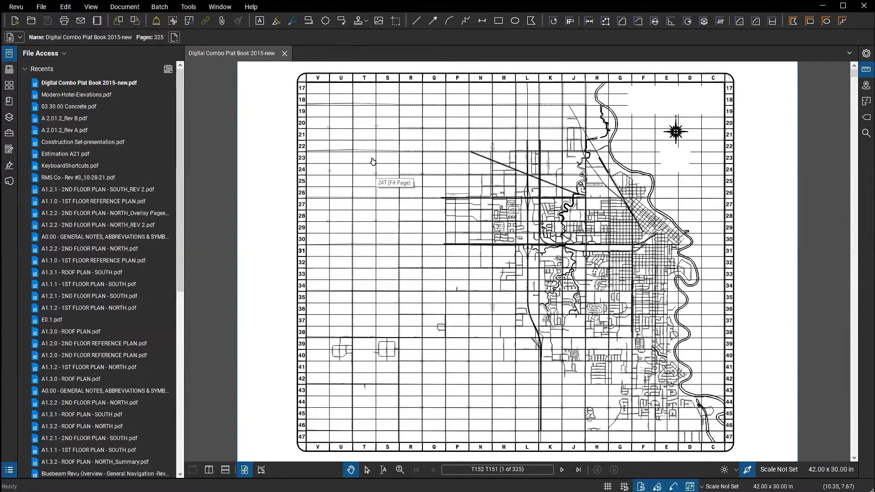
# Collapse the File Access pane, open the Keyboard Shortcuts Guide and enlarge its View, File and Edit shortcut tables.
pyautogui.doubleClick(185, 130)
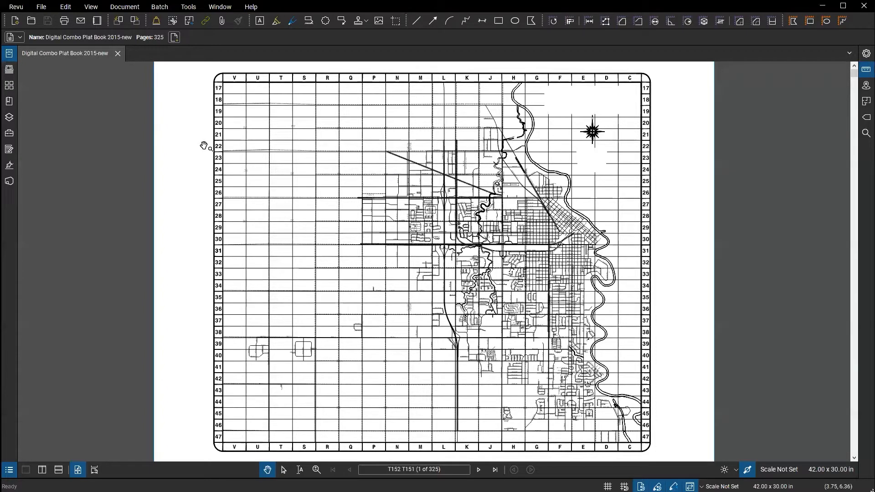
pyautogui.click(252, 7)
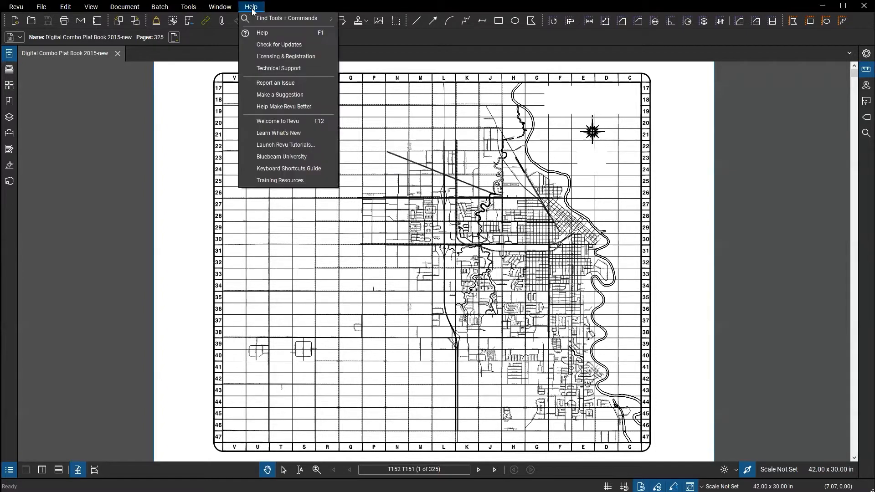
pyautogui.click(286, 172)
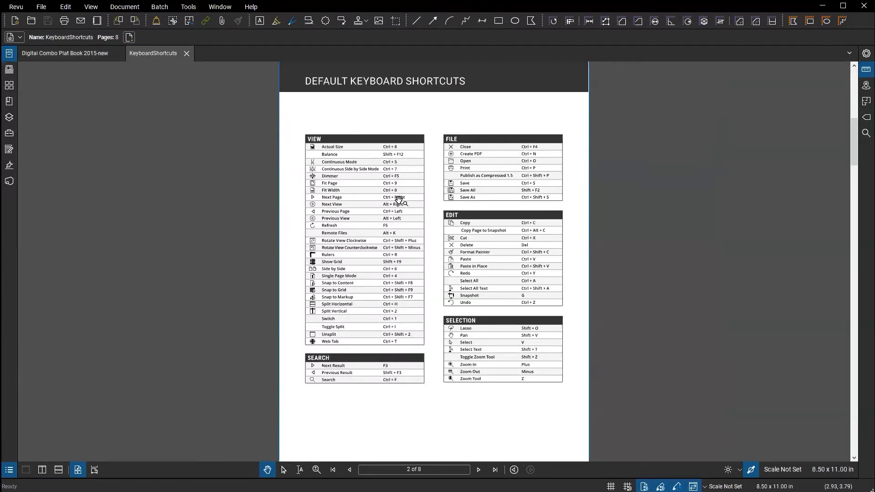
pyautogui.scroll(5, 398, 197)
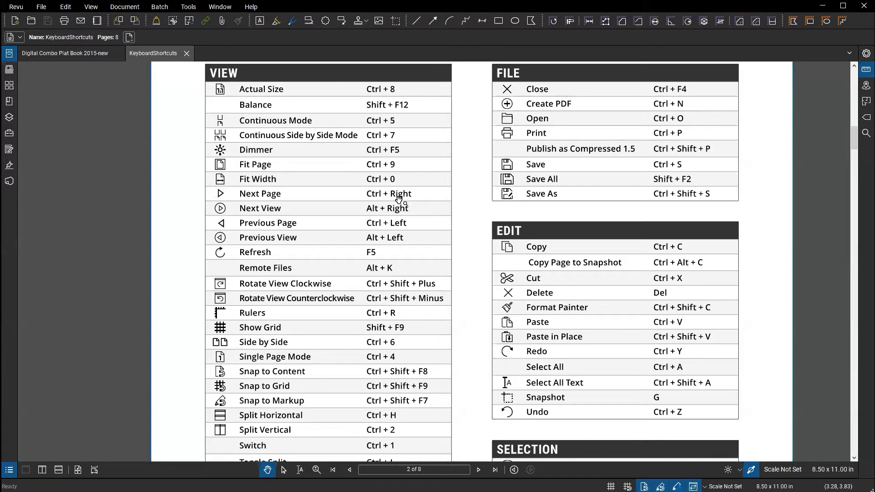
# Try to reassign the Arc markup tool's keyboard shortcut to A, leaving the shortcut settings without saving.
pyautogui.click(15, 9)
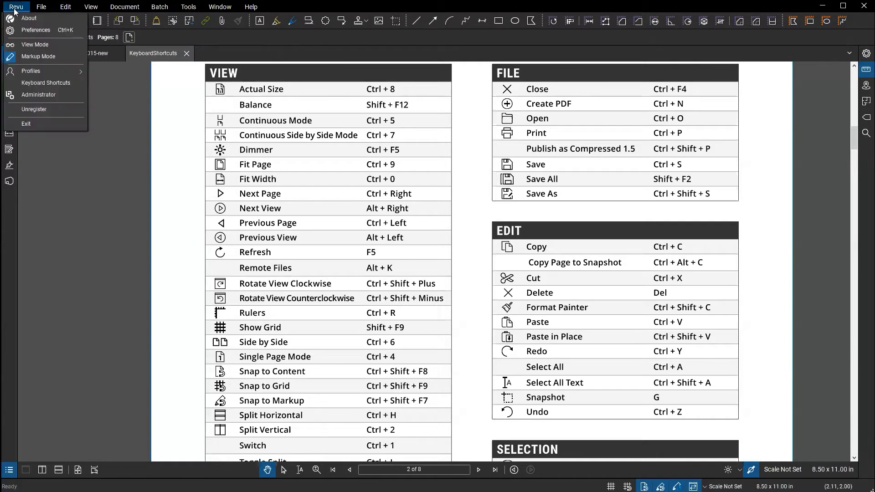
pyautogui.click(47, 83)
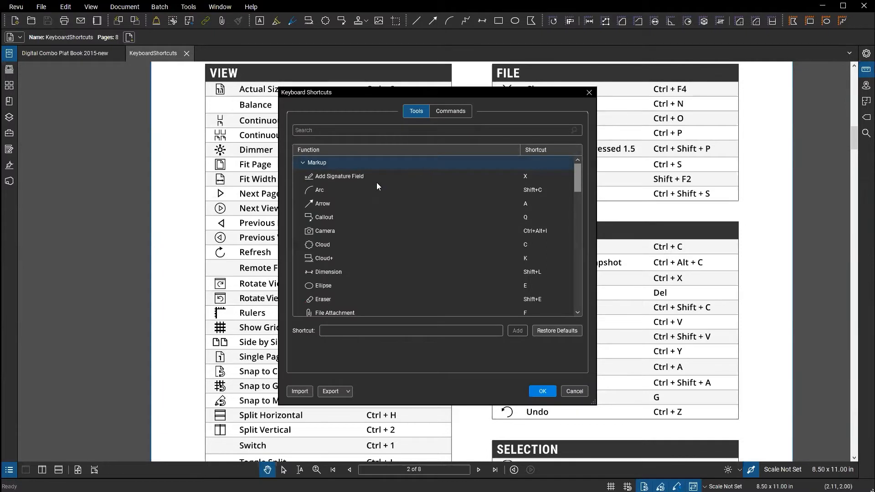
pyautogui.click(331, 191)
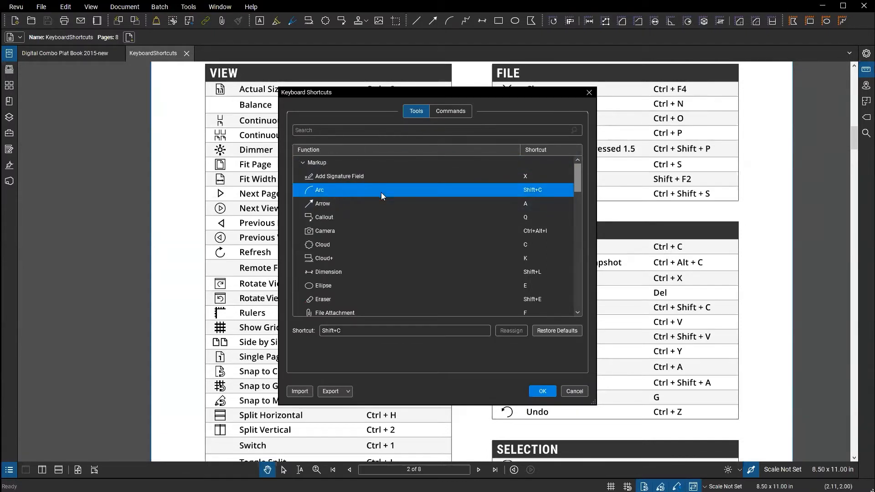
pyautogui.click(347, 334)
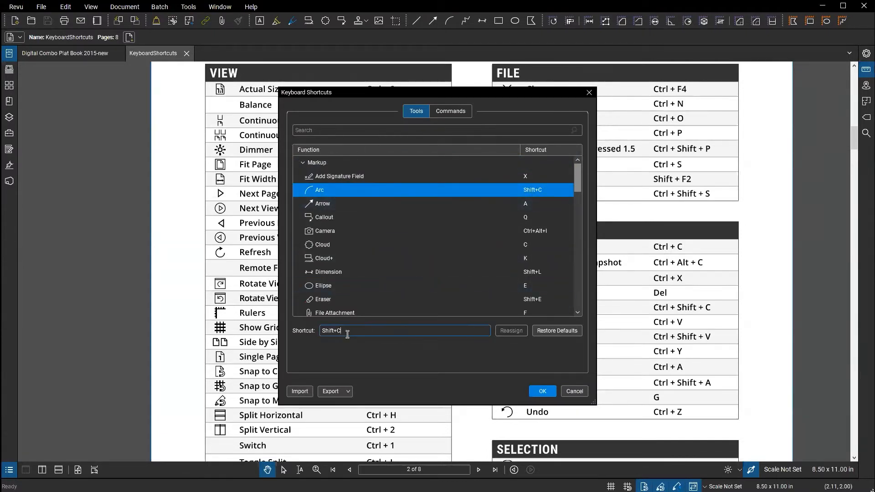
pyautogui.moveTo(364, 331); pyautogui.dragTo(297, 337)
pyautogui.press('a')
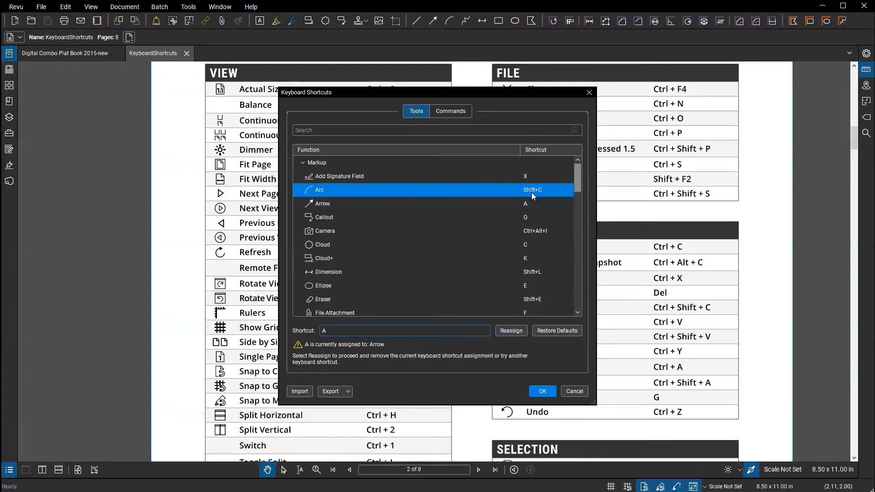
pyautogui.click(589, 92)
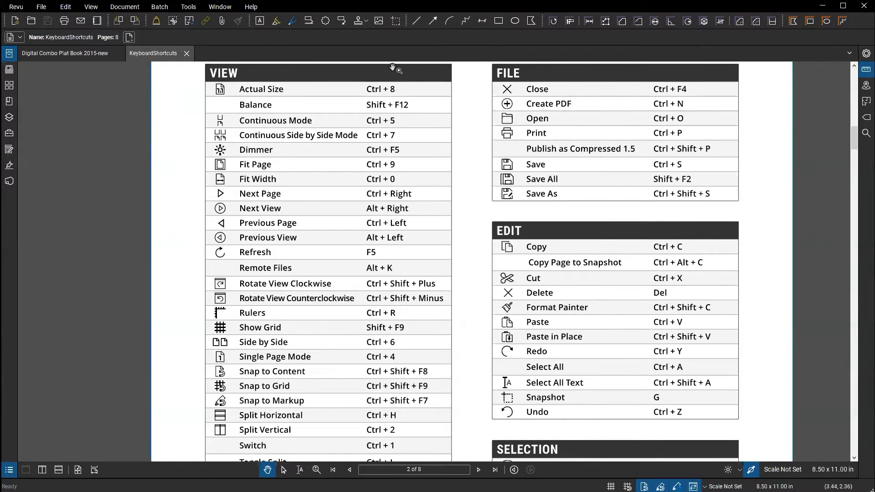
# Close the KeyboardShortcuts document and return to the Digital Combo Plat Book 2015-new map.
pyautogui.click(249, 8)
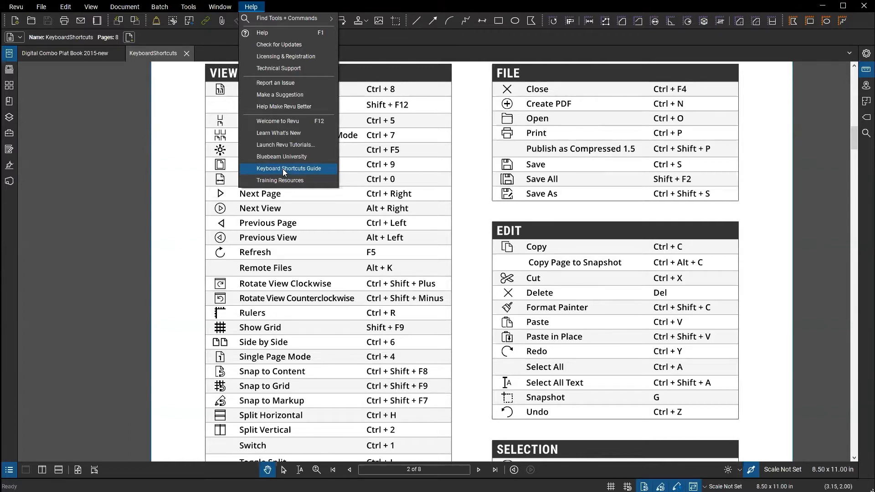
pyautogui.click(183, 158)
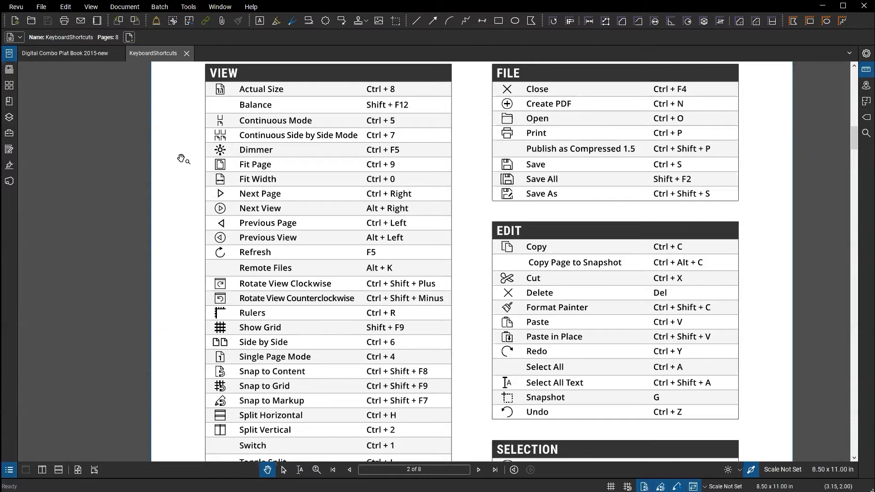
pyautogui.scroll(-2, 181, 159)
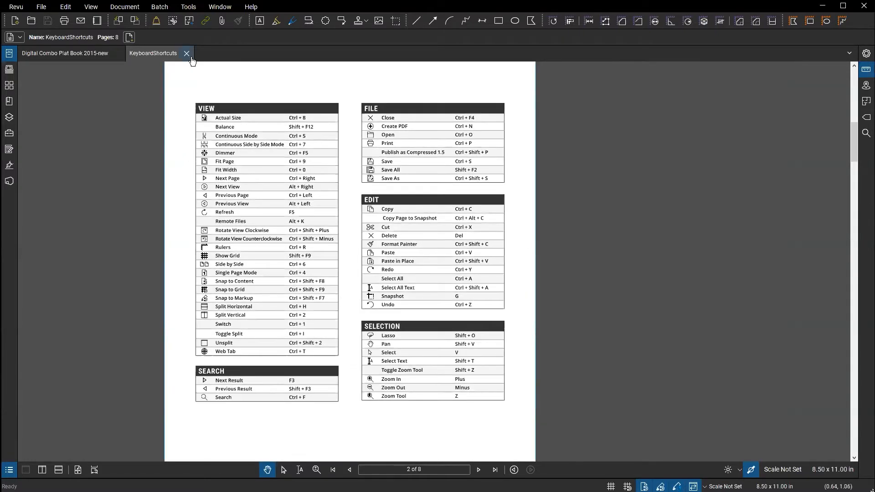
pyautogui.click(190, 57)
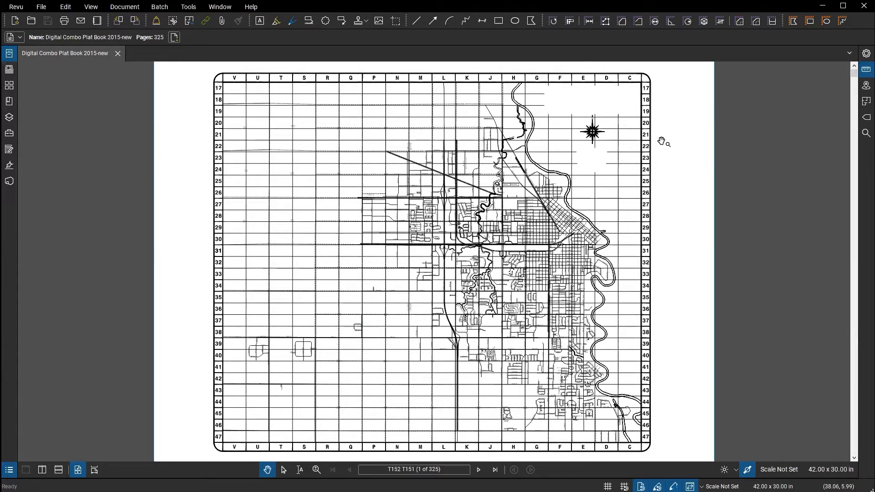
# Draw a perfectly horizontal red line with the Line tool in the blank margin beside row 23.
pyautogui.press('l')
pyautogui.scroll(5, 666, 145)
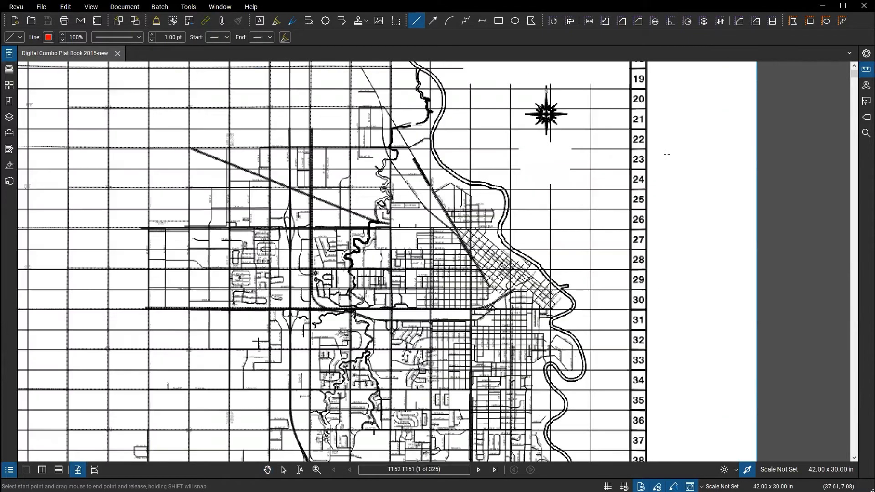
pyautogui.moveTo(414, 226)
pyautogui.mouseDown()
pyautogui.moveTo(514, 177)
pyautogui.moveTo(537, 258)
pyautogui.moveTo(518, 266)
pyautogui.moveTo(552, 208)
pyautogui.mouseUp()
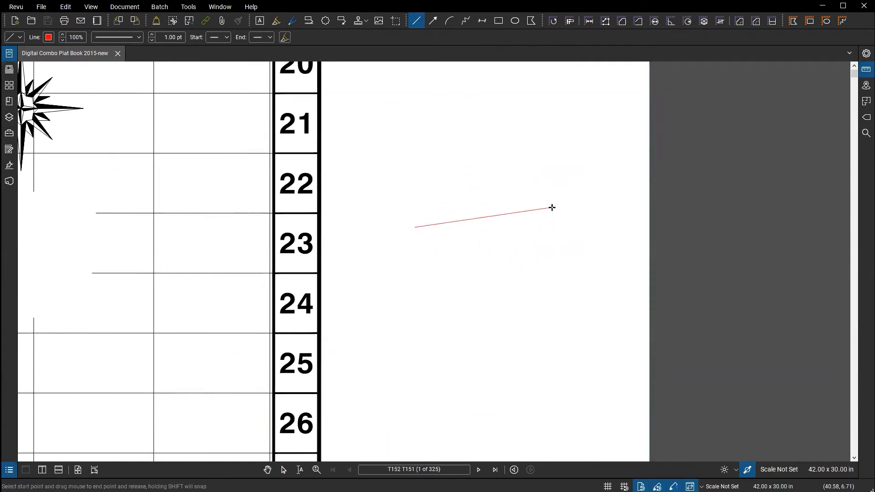
pyautogui.press('shift')
pyautogui.moveTo(552, 208)
pyautogui.mouseDown()
pyautogui.moveTo(445, 138)
pyautogui.moveTo(407, 143)
pyautogui.moveTo(365, 176)
pyautogui.moveTo(342, 215)
pyautogui.moveTo(340, 270)
pyautogui.moveTo(379, 308)
pyautogui.moveTo(455, 305)
pyautogui.moveTo(526, 260)
pyautogui.moveTo(533, 240)
pyautogui.mouseUp()
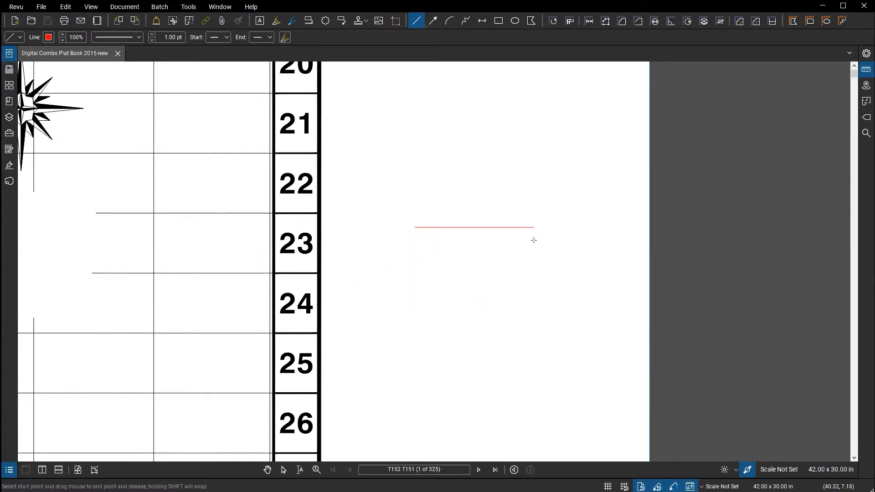
pyautogui.moveTo(533, 240); pyautogui.dragTo(567, 242)
pyautogui.moveTo(566, 242); pyautogui.dragTo(363, 266)
pyautogui.moveTo(363, 266); pyautogui.dragTo(532, 228)
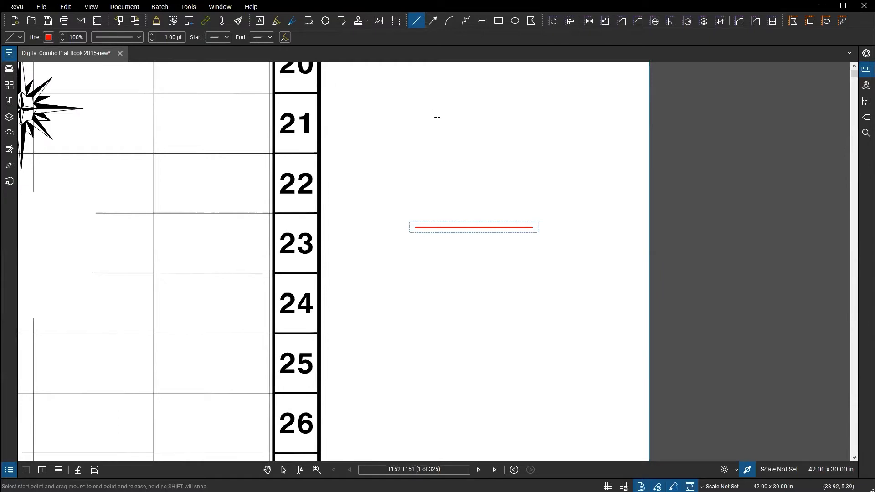
pyautogui.press('Escape')
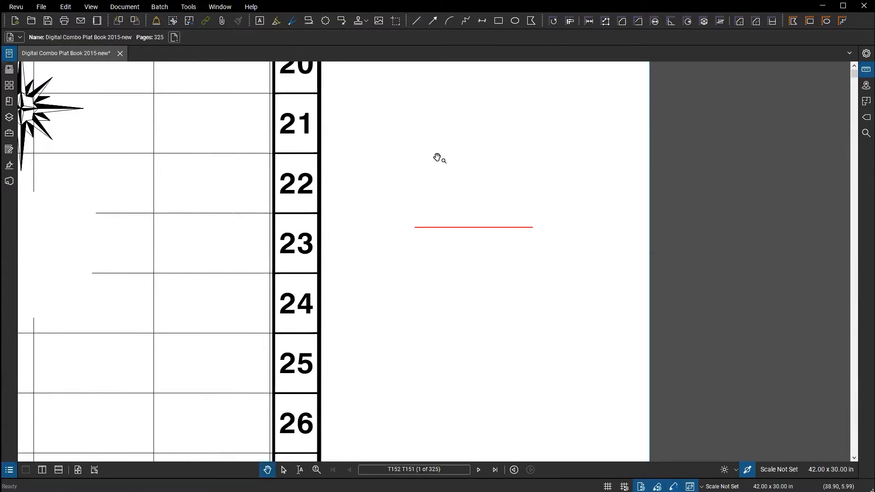
# Add two yellow highlights in the blank margin below the red line, one straight and one freehand.
pyautogui.press('h')
pyautogui.moveTo(370, 235); pyautogui.dragTo(484, 198)
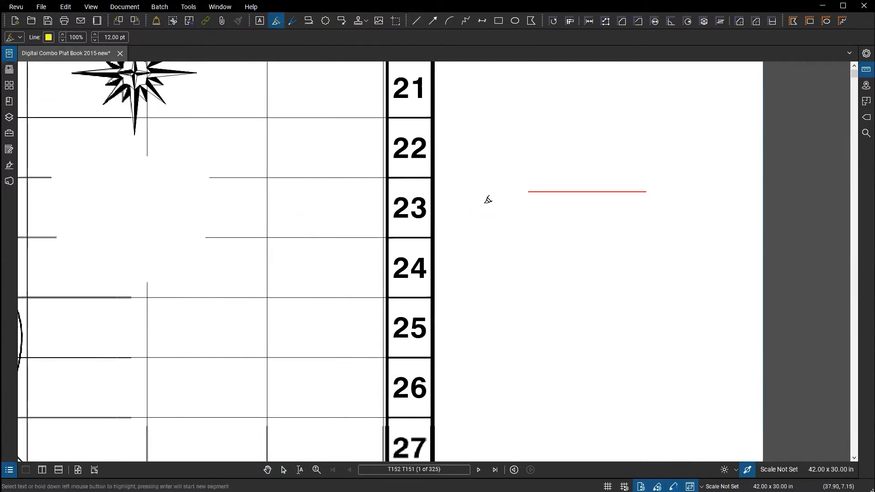
pyautogui.moveTo(502, 256); pyautogui.dragTo(697, 255)
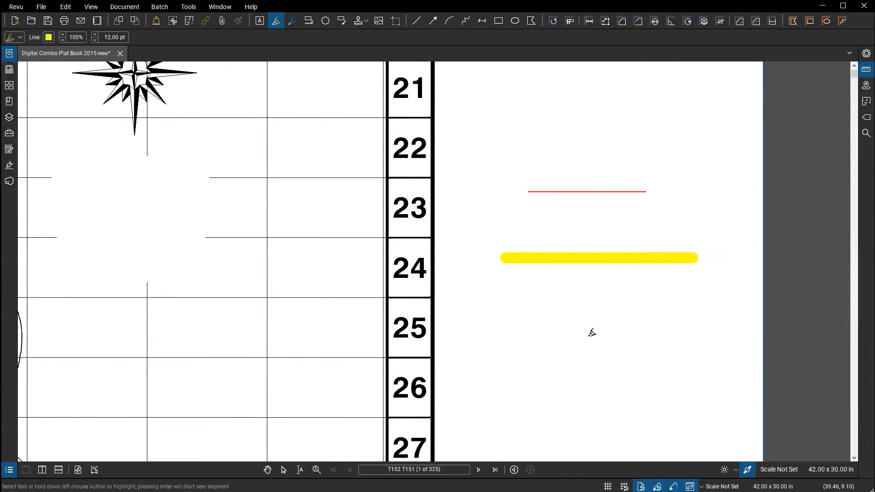
pyautogui.moveTo(512, 298); pyautogui.dragTo(704, 297)
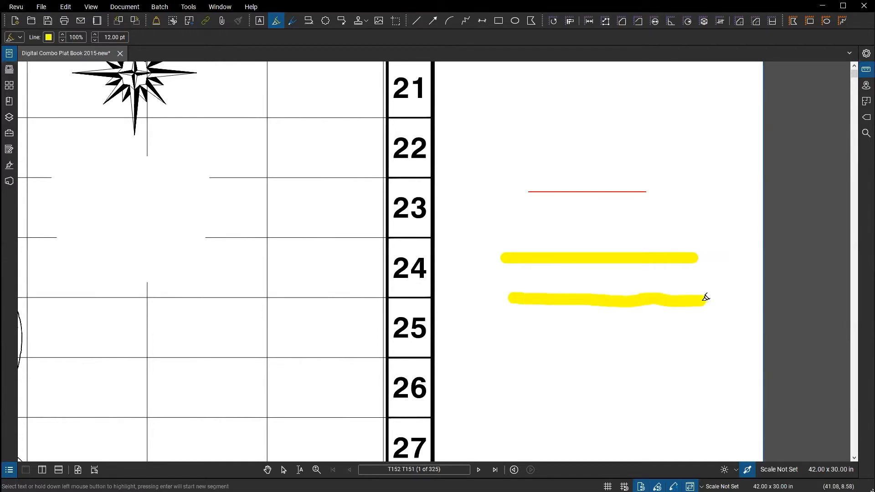
# Add a straight horizontal highlight across row 25 into the margin and a straight vertical one beside rows 21 to 24.
pyautogui.scroll(2, 649, 310)
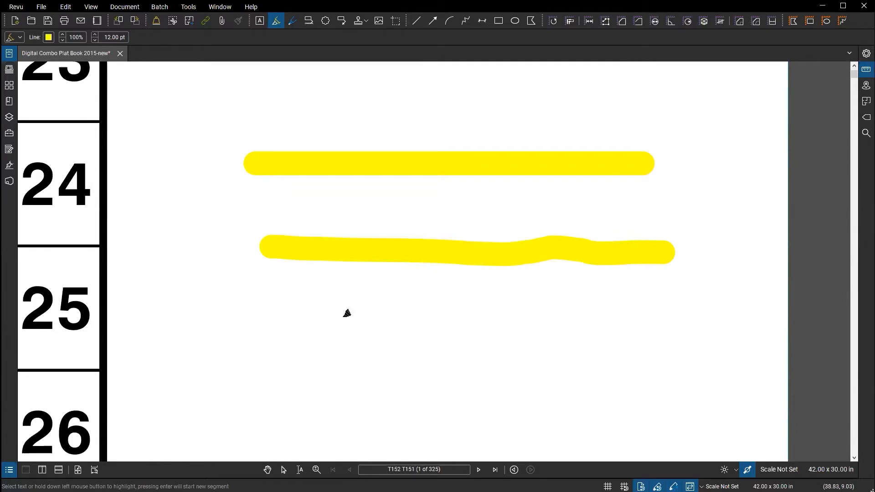
pyautogui.scroll(-1, 338, 309)
pyautogui.scroll(-1, 324, 319)
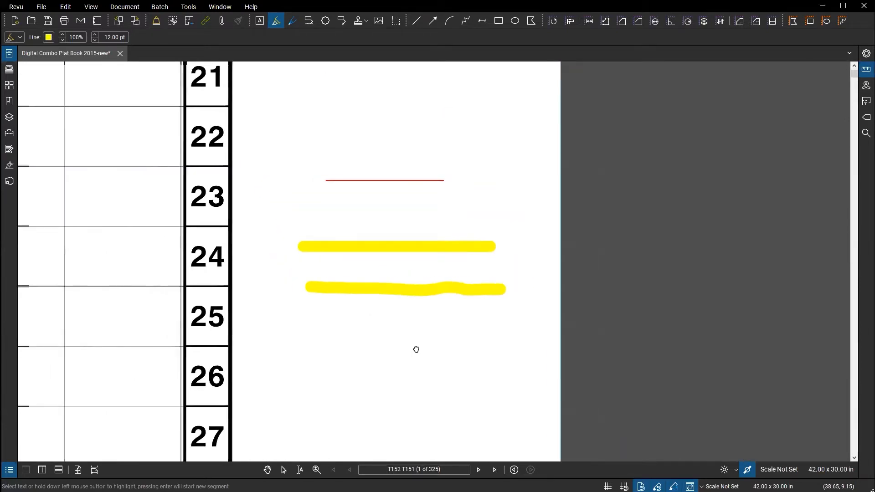
pyautogui.scroll(1, 377, 358)
pyautogui.moveTo(376, 364); pyautogui.dragTo(355, 364)
pyautogui.moveTo(356, 322)
pyautogui.mouseDown()
pyautogui.moveTo(135, 343)
pyautogui.moveTo(491, 353)
pyautogui.mouseUp()
pyautogui.moveTo(375, 305)
pyautogui.mouseDown()
pyautogui.moveTo(365, 289)
pyautogui.moveTo(381, 111)
pyautogui.mouseUp()
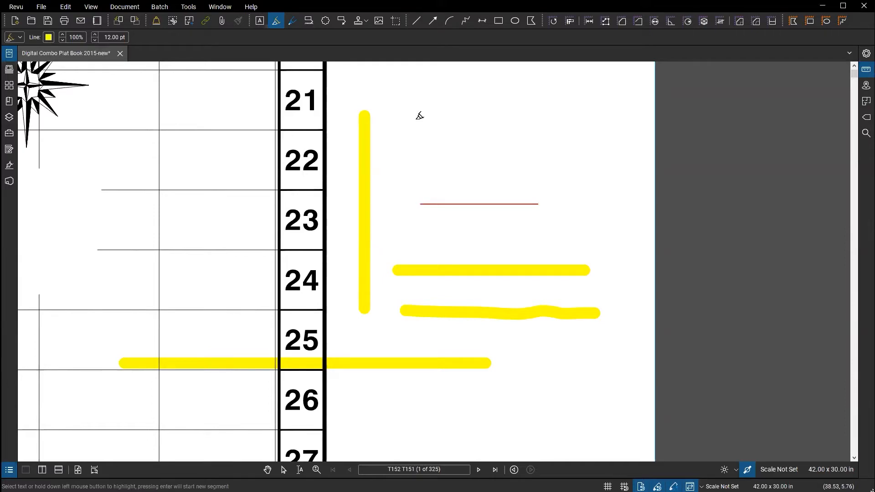
# Go to page 2 of the plat book, sheet 18H, and bring its lower edge into view.
pyautogui.scroll(-5, 416, 135)
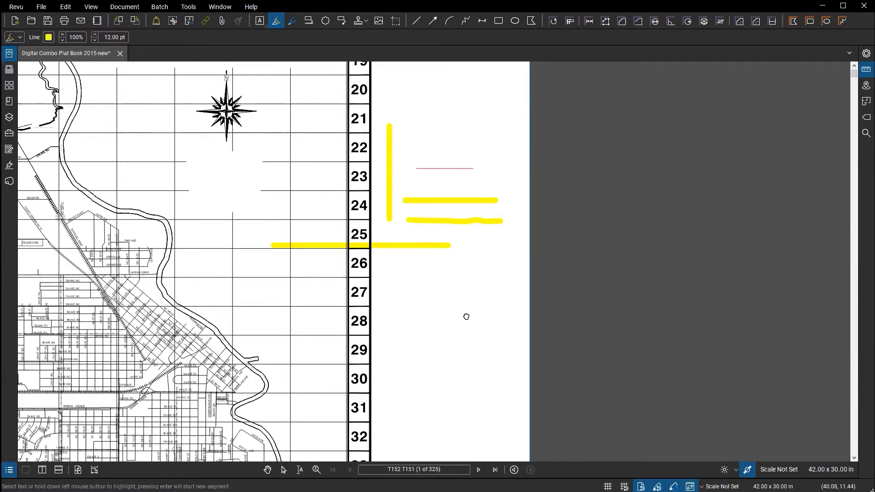
pyautogui.scroll(-5, 471, 312)
pyautogui.scroll(-2, 483, 182)
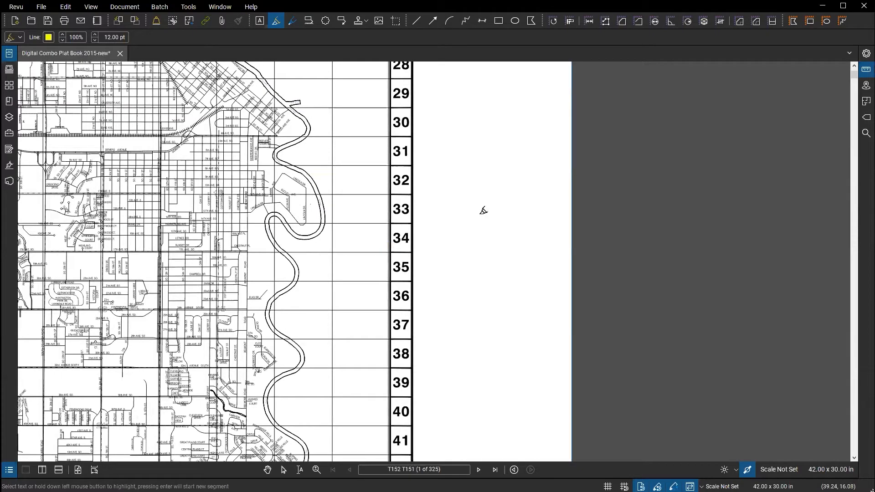
pyautogui.click(478, 469)
pyautogui.moveTo(641, 349); pyautogui.dragTo(479, 266)
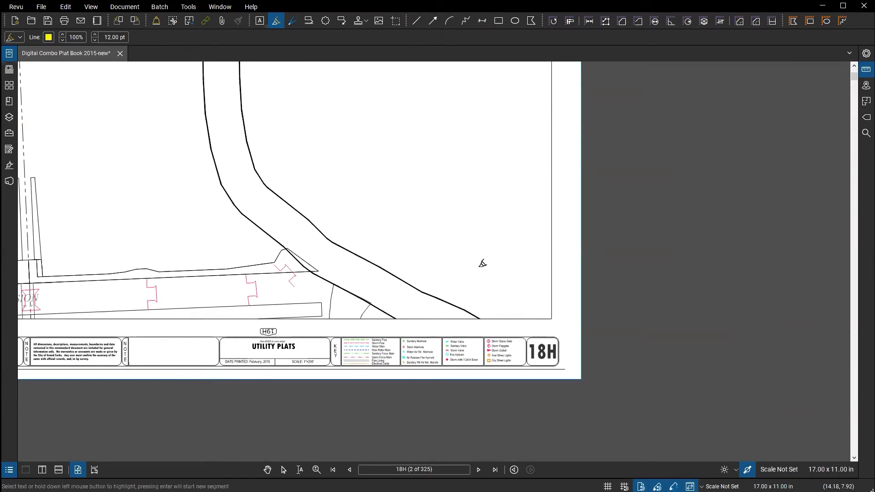
# Examine the utility symbol legend and the title block along the lower edge of sheet 18H.
pyautogui.scroll(5, 483, 265)
pyautogui.scroll(4, 488, 277)
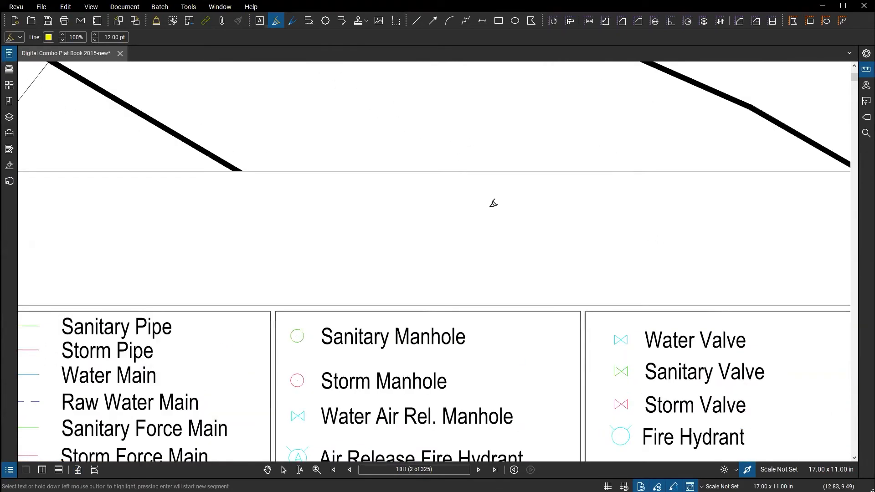
pyautogui.press('ctrl')
pyautogui.press('ctrl')
pyautogui.press('ctrl')
pyautogui.scroll(-1, 515, 220)
pyautogui.moveTo(626, 191); pyautogui.dragTo(168, 194)
pyautogui.moveTo(622, 212); pyautogui.dragTo(252, 179)
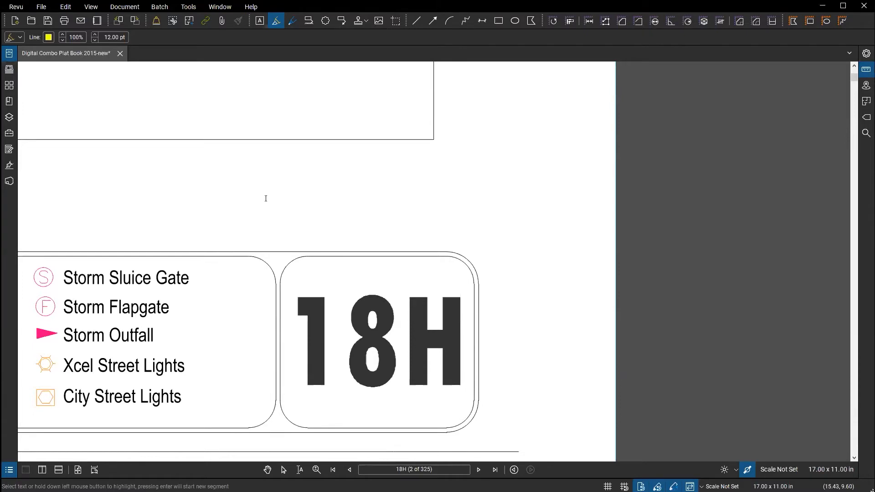
pyautogui.scroll(-3, 295, 182)
pyautogui.moveTo(295, 182); pyautogui.dragTo(739, 201)
pyautogui.moveTo(359, 194); pyautogui.dragTo(696, 234)
pyautogui.moveTo(142, 133); pyautogui.dragTo(573, 254)
pyautogui.scroll(4, 494, 341)
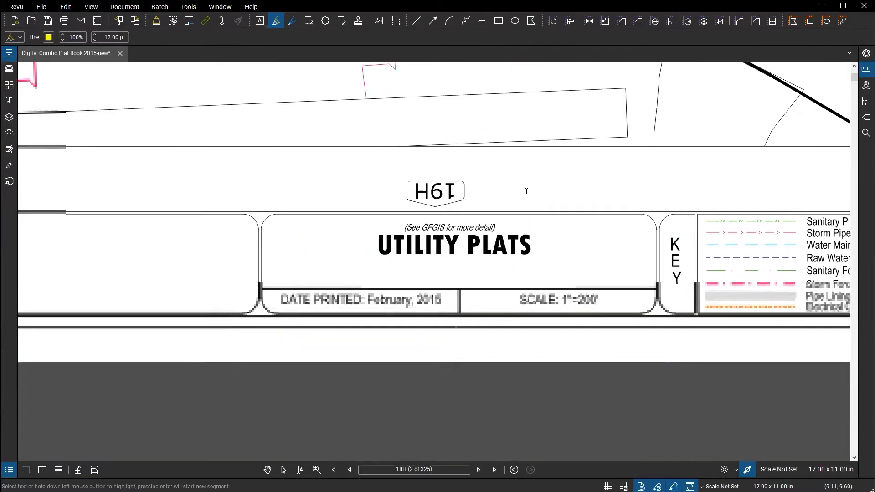
# Draw a straight yellow highlight over the title block border, just above the Utility Plats heading and its GFGIS note.
pyautogui.click(339, 221)
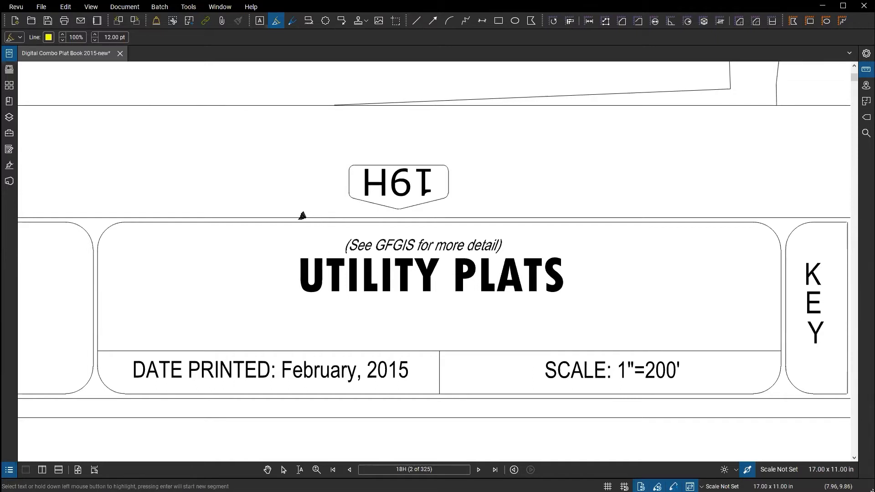
pyautogui.moveTo(284, 222); pyautogui.dragTo(637, 222)
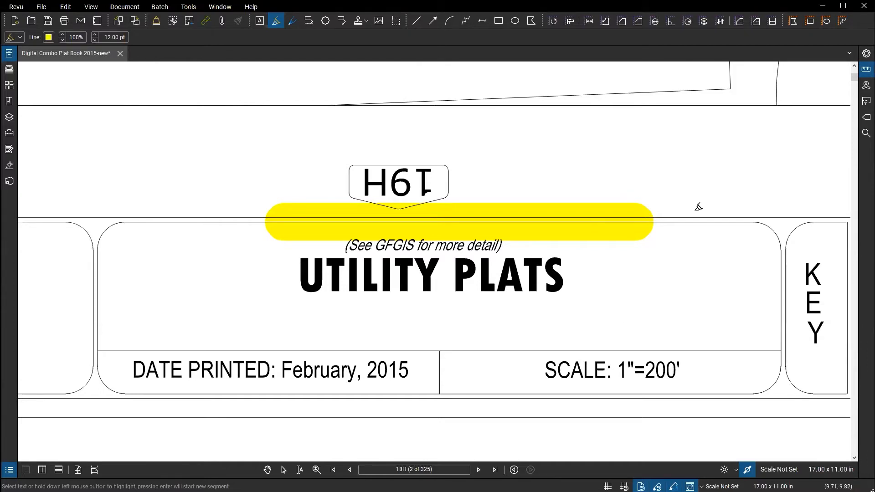
pyautogui.scroll(-5, 642, 165)
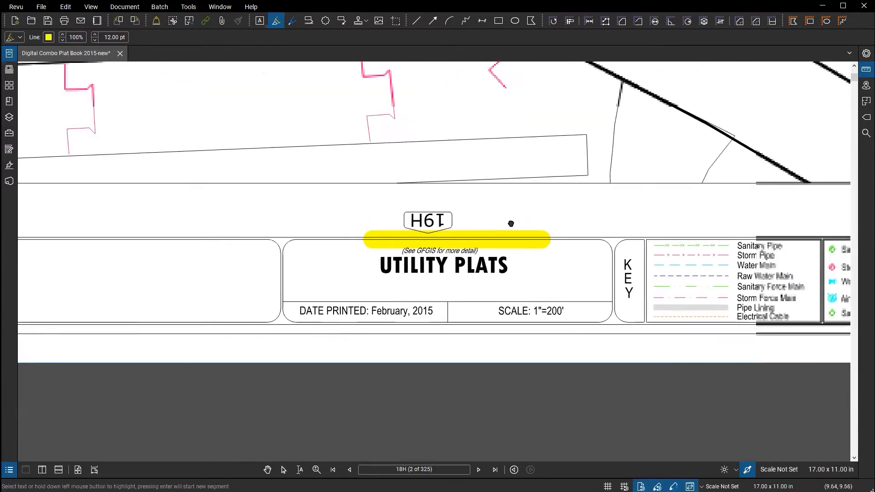
pyautogui.press('Escape')
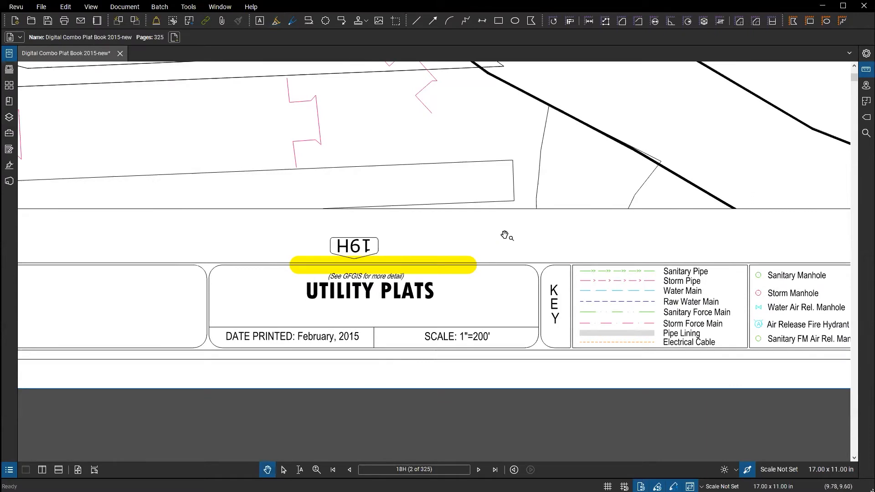
# Place a red callout reading "callout" in the open area above the utility key, with its arrow pointing down into the margin strip.
pyautogui.moveTo(537, 232); pyautogui.dragTo(400, 198)
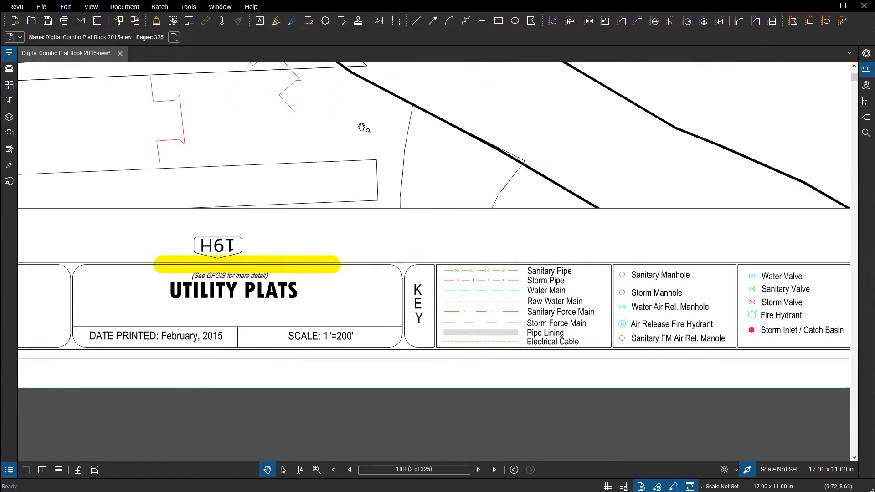
pyautogui.press('q')
pyautogui.click(464, 236)
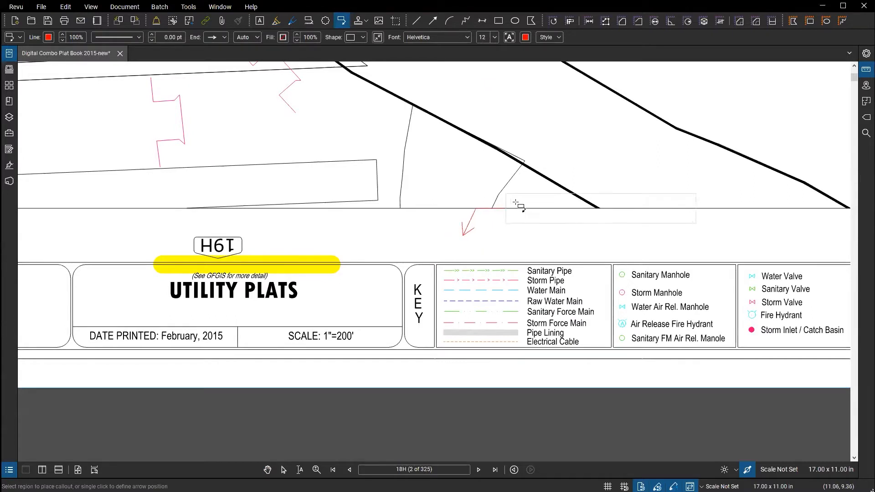
pyautogui.click(609, 157)
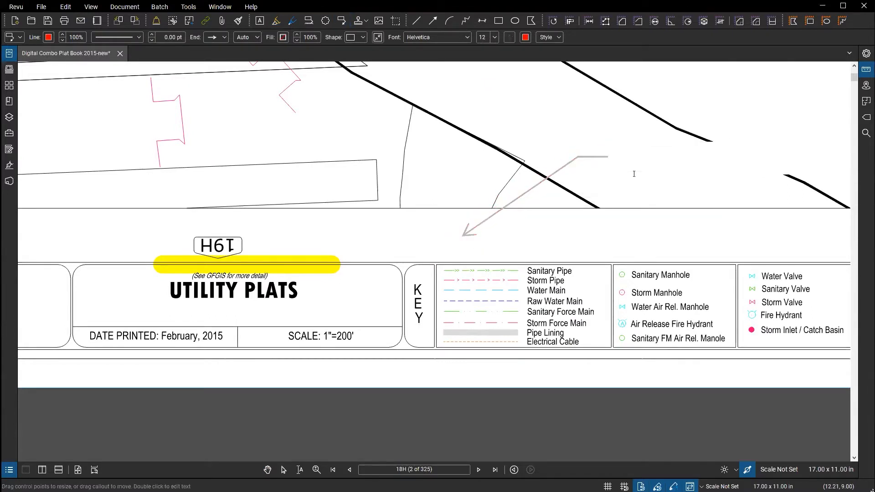
pyautogui.write('callout')
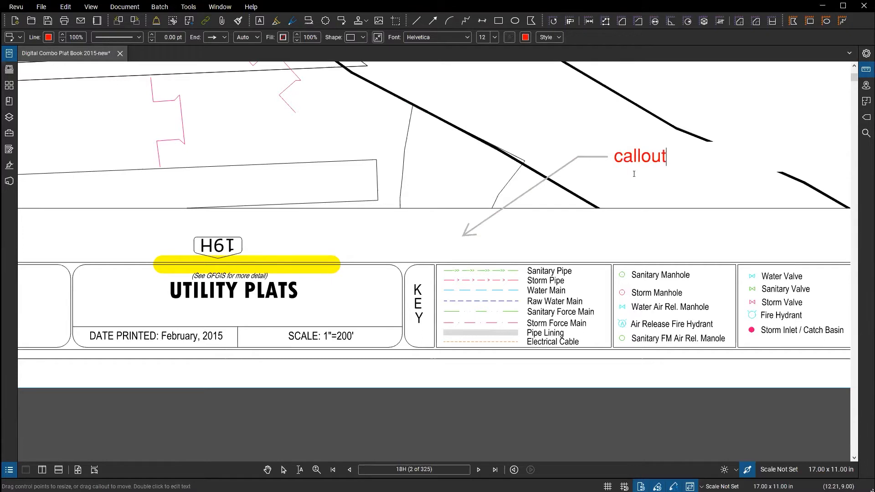
pyautogui.press('Escape')
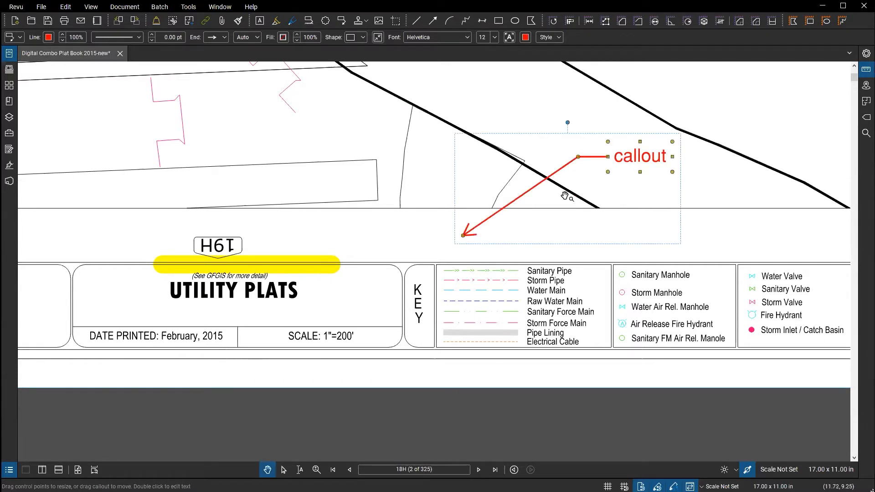
# Add a second leader to the callout, with its arrowhead up and to the left, above the river's lower bank line.
pyautogui.rightClick(525, 198)
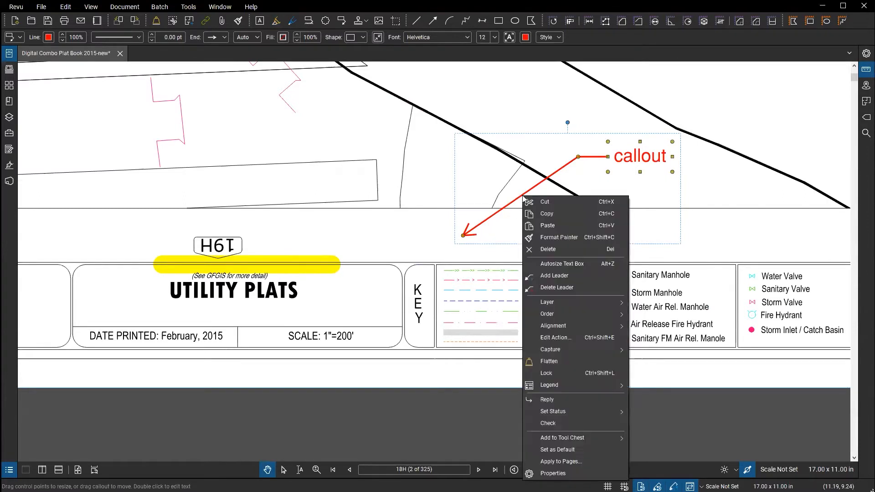
pyautogui.click(554, 276)
pyautogui.click(438, 90)
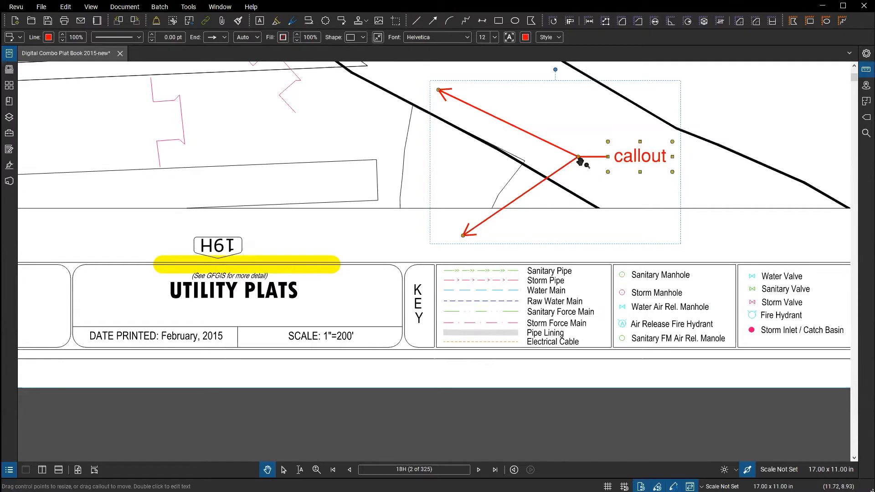
# Add a third leader from the callout's elbow, ending above and to the right of the upper arrowhead.
pyautogui.scroll(2, 578, 157)
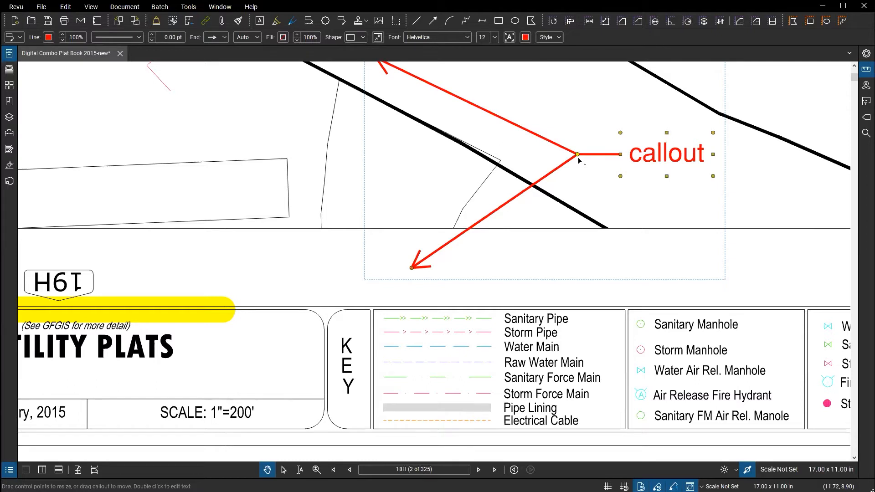
pyautogui.moveTo(577, 156); pyautogui.dragTo(427, 116)
pyautogui.moveTo(451, 194); pyautogui.dragTo(459, 225)
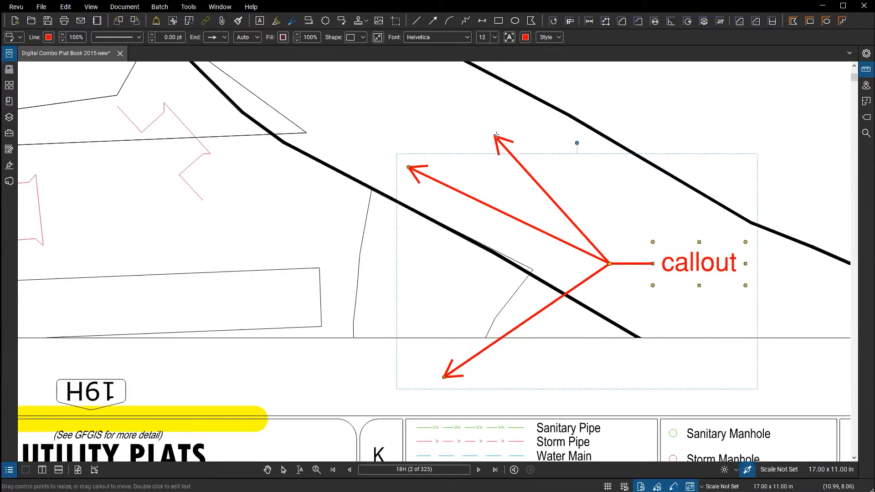
pyautogui.click(495, 134)
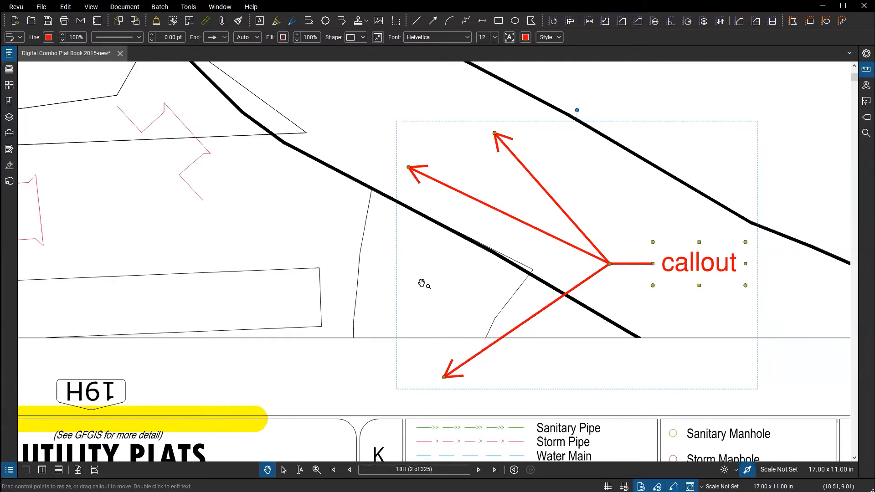
# Swing the third leader's arrowhead around to the right of the callout text, above it, and back to the upper left.
pyautogui.scroll(-1, 468, 225)
pyautogui.moveTo(468, 225); pyautogui.dragTo(326, 244)
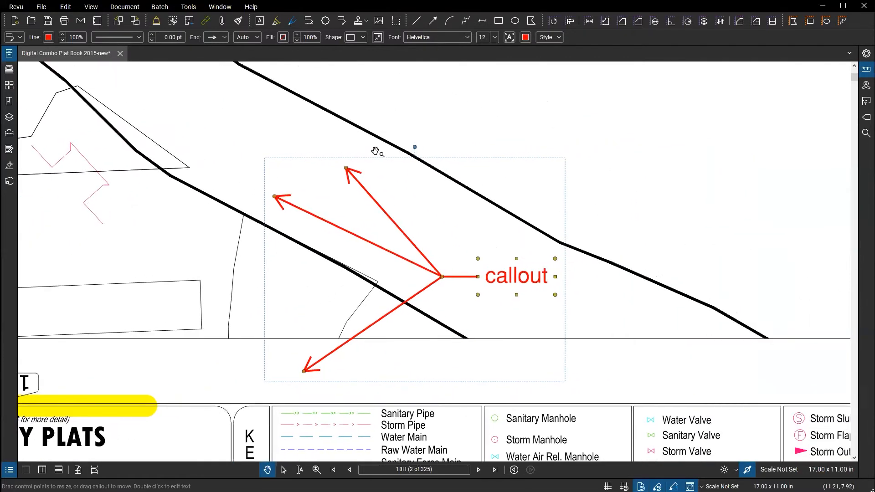
pyautogui.click(442, 280)
pyautogui.click(442, 279)
pyautogui.moveTo(347, 169); pyautogui.dragTo(757, 171)
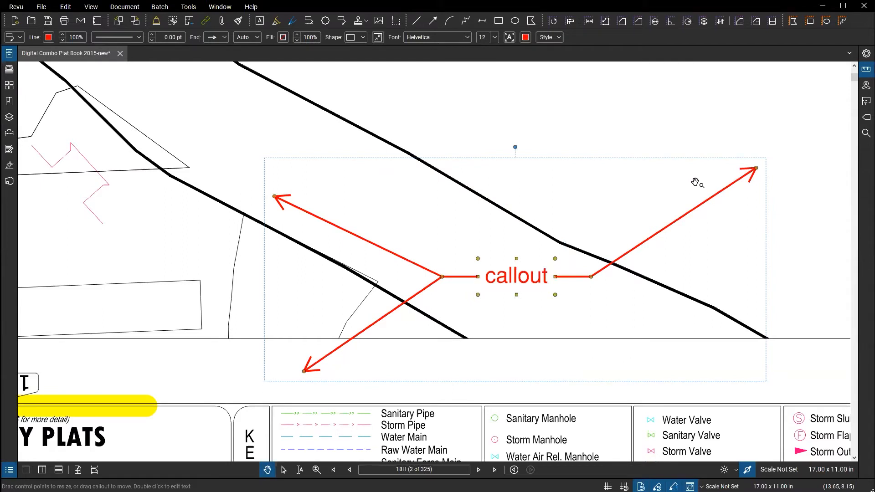
pyautogui.moveTo(756, 169); pyautogui.dragTo(500, 111)
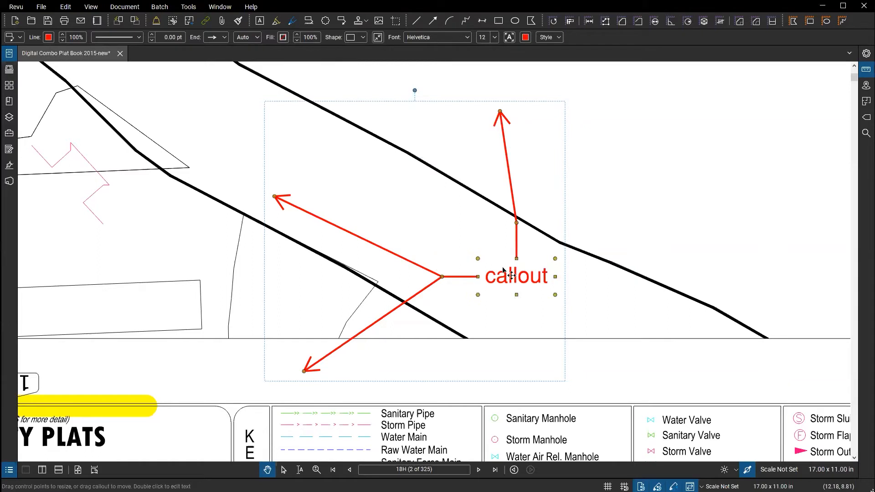
pyautogui.click(443, 278)
pyautogui.moveTo(500, 111); pyautogui.dragTo(358, 144)
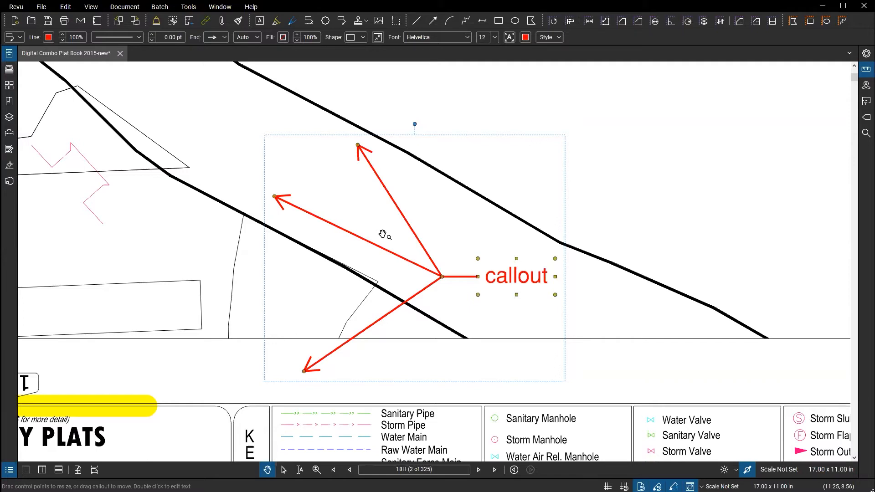
# Remove the callout's lower leader by deleting the control point at its arrowhead.
pyautogui.moveTo(318, 203); pyautogui.dragTo(360, 127)
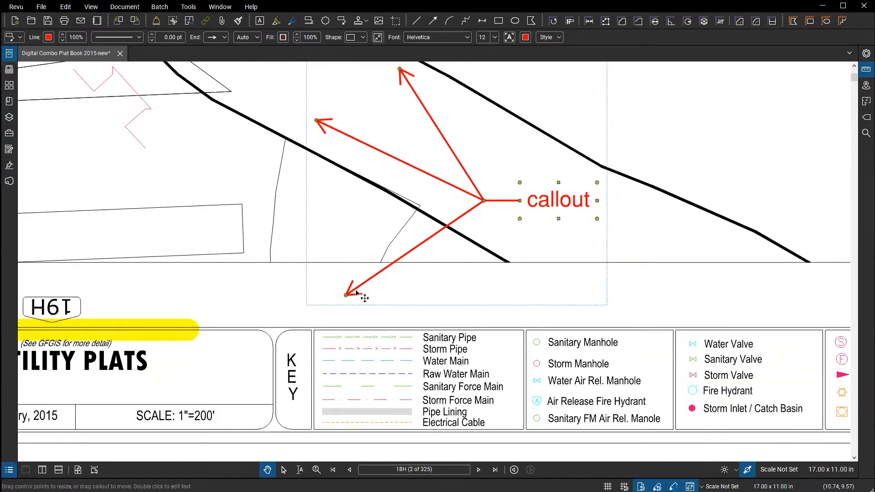
pyautogui.scroll(3, 362, 297)
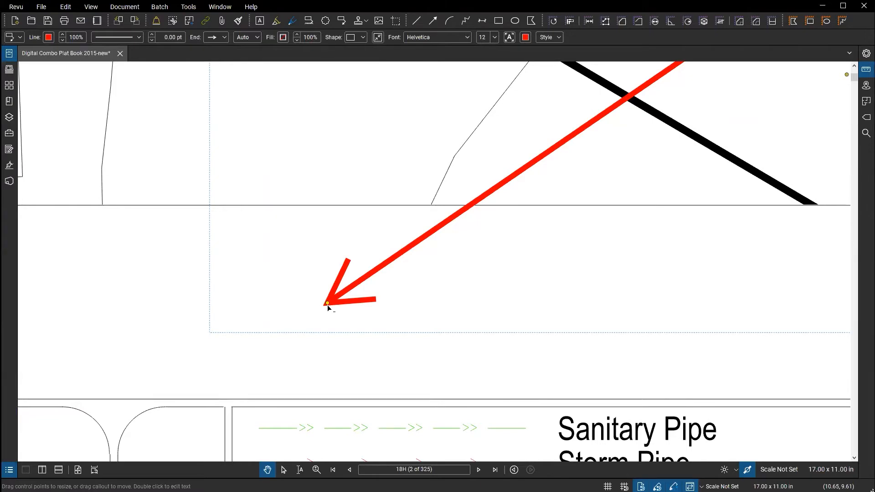
pyautogui.keyDown('shift'); pyautogui.click(328, 305); pyautogui.keyUp('shift')
pyautogui.scroll(-3, 396, 242)
pyautogui.moveTo(431, 230); pyautogui.dragTo(427, 369)
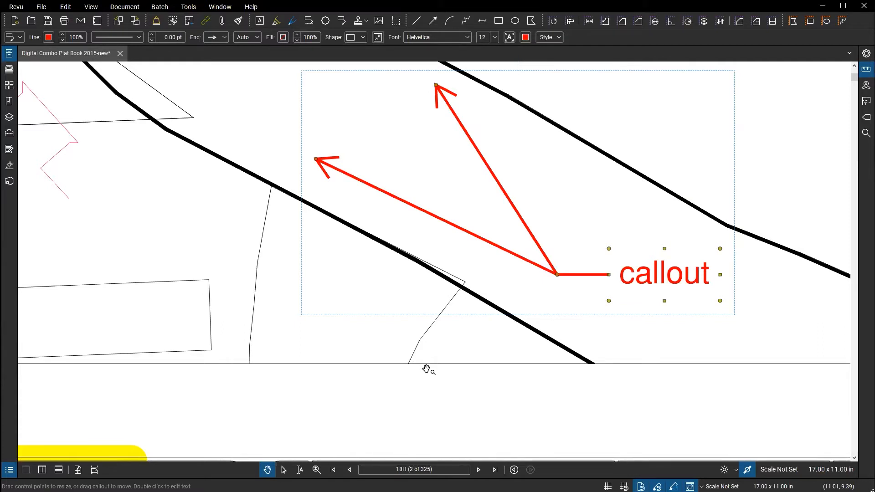
pyautogui.moveTo(460, 226); pyautogui.dragTo(387, 336)
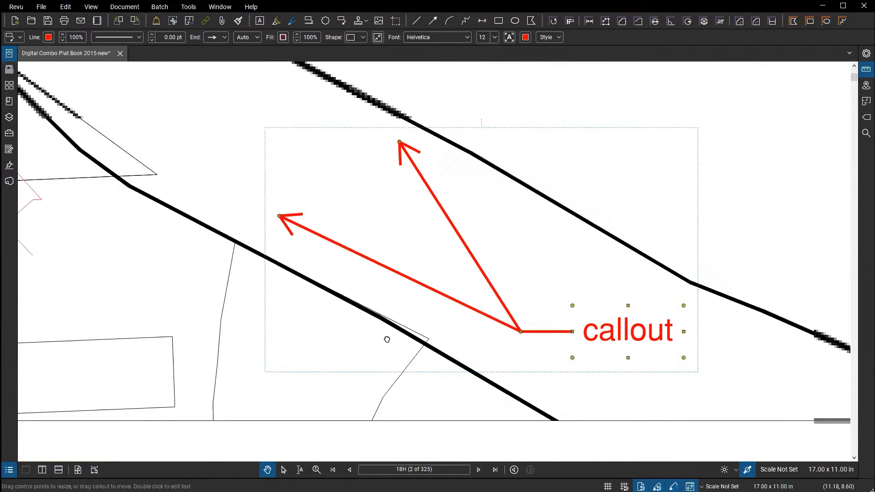
# Check the Add Leader and Delete Leader commands available for the callout, and deselect it without running either.
pyautogui.rightClick(403, 283)
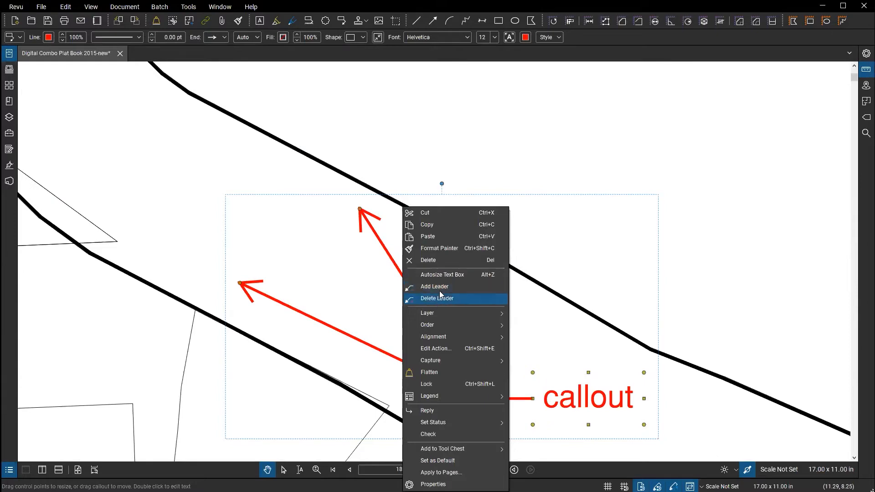
pyautogui.click(588, 146)
pyautogui.click(588, 147)
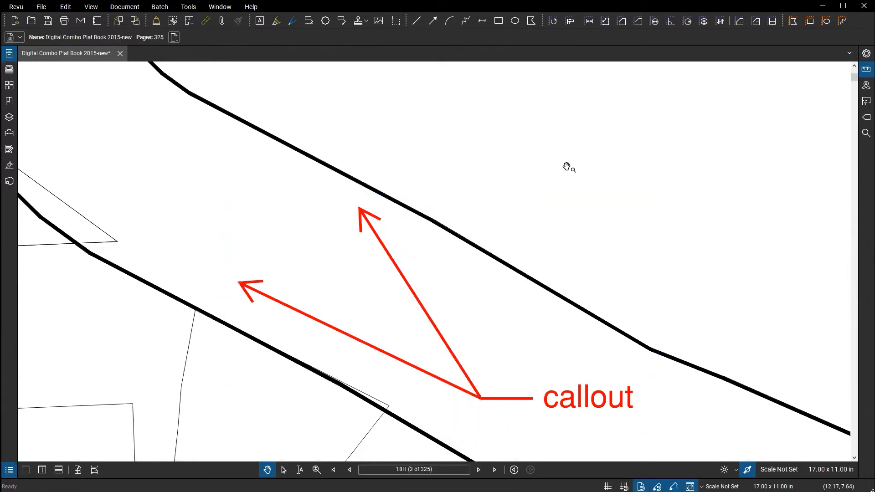
# Start a Polyline markup with a stepped, S-like run of six vertices in the open area west of the river.
pyautogui.scroll(-1, 558, 173)
pyautogui.scroll(-5, 558, 173)
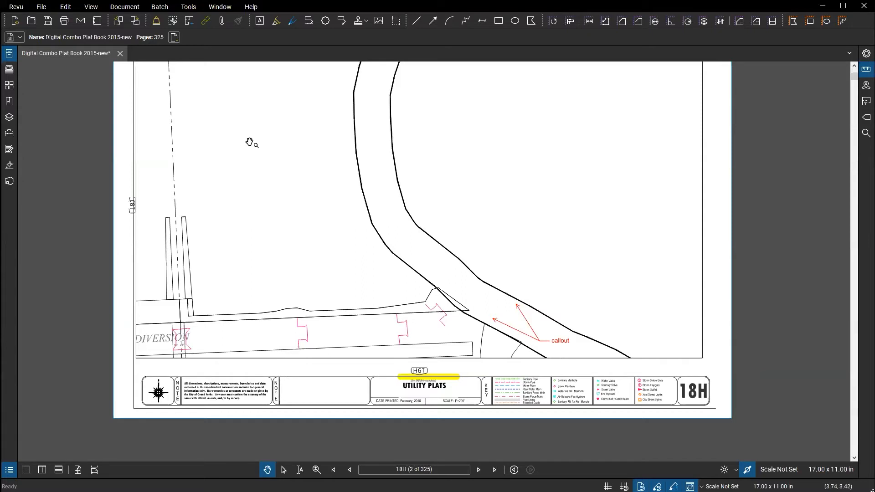
pyautogui.click(188, 7)
pyautogui.moveTo(242, 21)
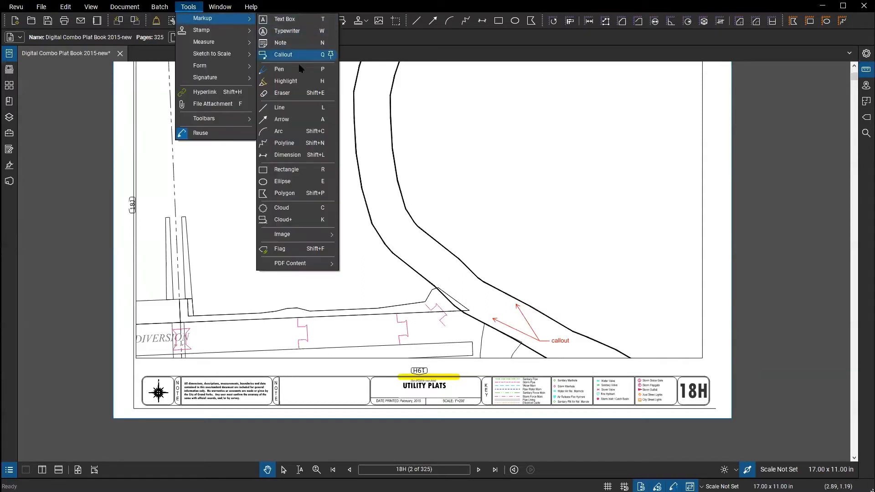
pyautogui.click(291, 144)
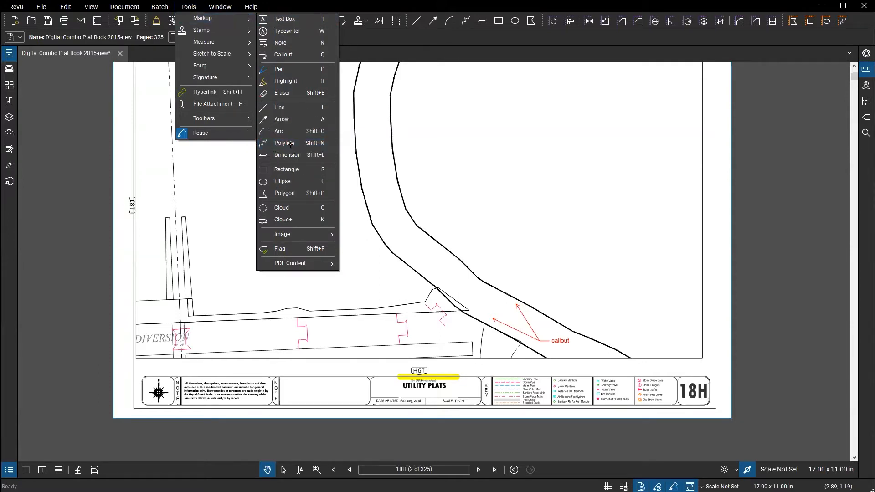
pyautogui.click(229, 260)
pyautogui.click(311, 260)
pyautogui.click(311, 188)
pyautogui.click(229, 188)
pyautogui.click(229, 139)
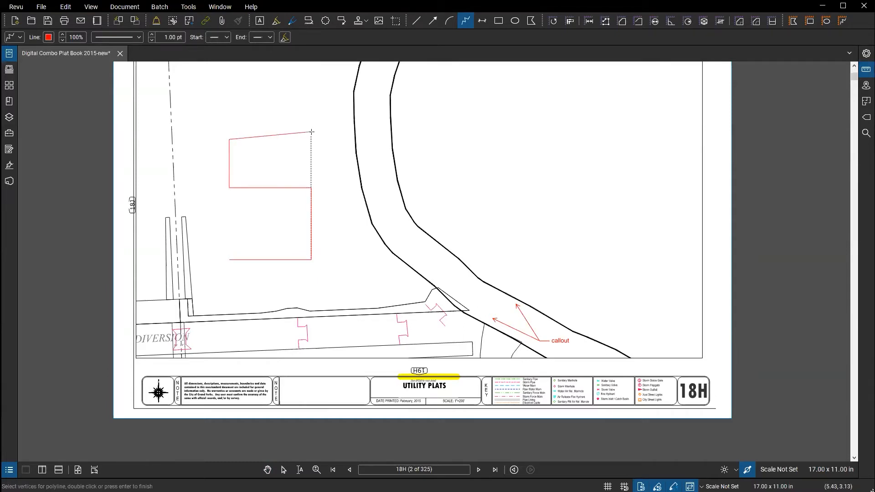
pyautogui.scroll(2, 311, 133)
pyautogui.click(301, 191)
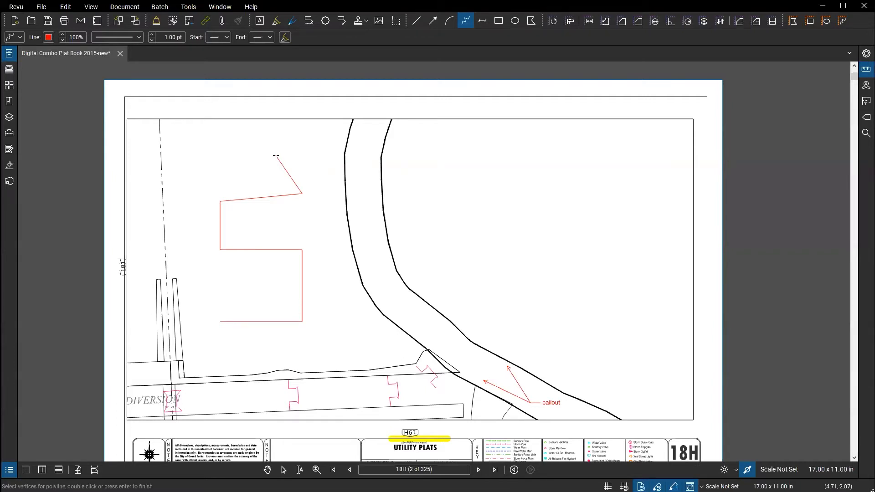
# Remove the vertices of the unfinished polyline one after another, back to its start.
pyautogui.press('BackSpace')
pyautogui.press('BackSpace')
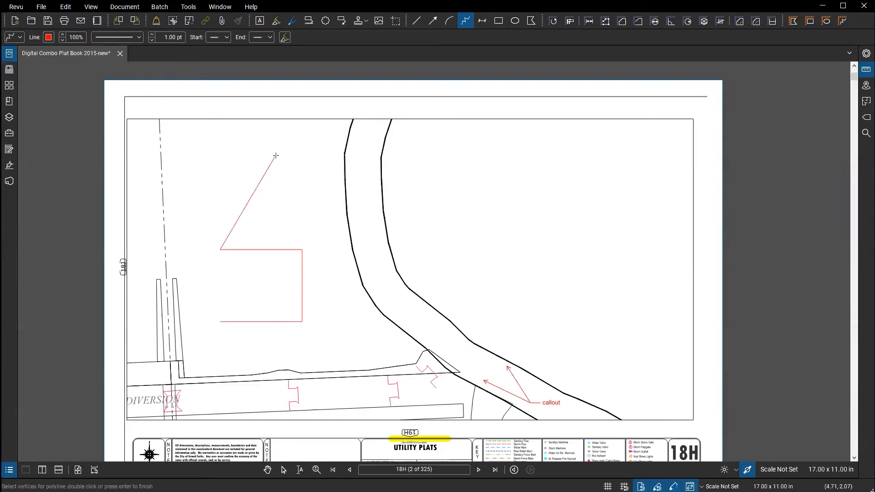
pyautogui.press('BackSpace')
pyautogui.press('BackSpace')
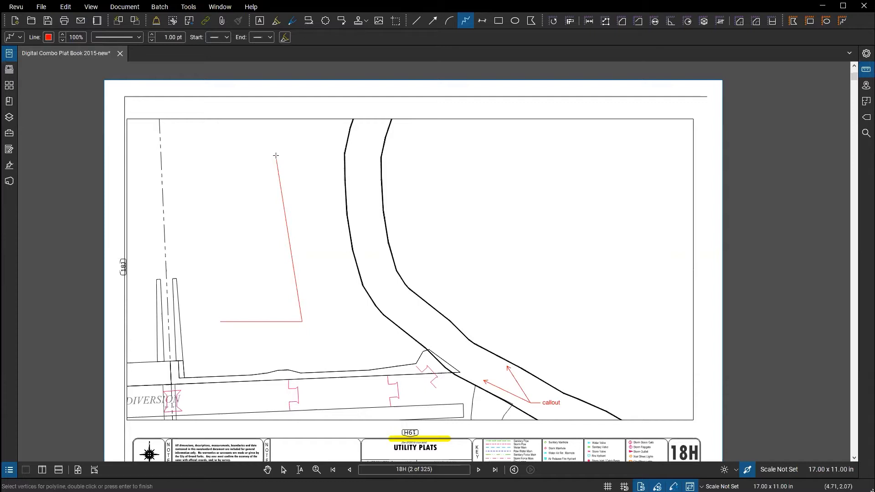
pyautogui.press('BackSpace')
pyautogui.press('BackSpace')
# Draw a new winding polyline of seven vertices in the open area west of the river, working upward.
pyautogui.click(230, 313)
pyautogui.click(307, 313)
pyautogui.click(309, 260)
pyautogui.click(207, 248)
pyautogui.click(222, 181)
pyautogui.click(309, 185)
pyautogui.click(311, 148)
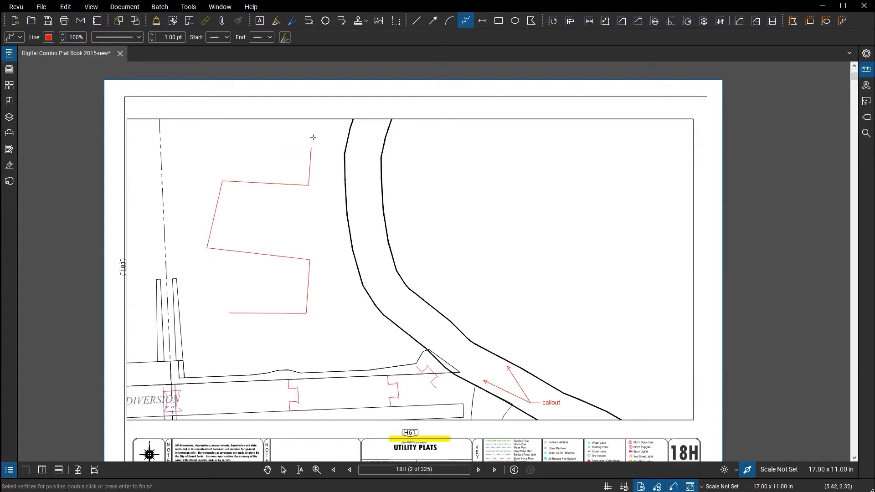
# Remove the polyline's last three vertices, continue it upward with four zigzag points, and finish it.
pyautogui.press('BackSpace')
pyautogui.press('BackSpace')
pyautogui.press('BackSpace')
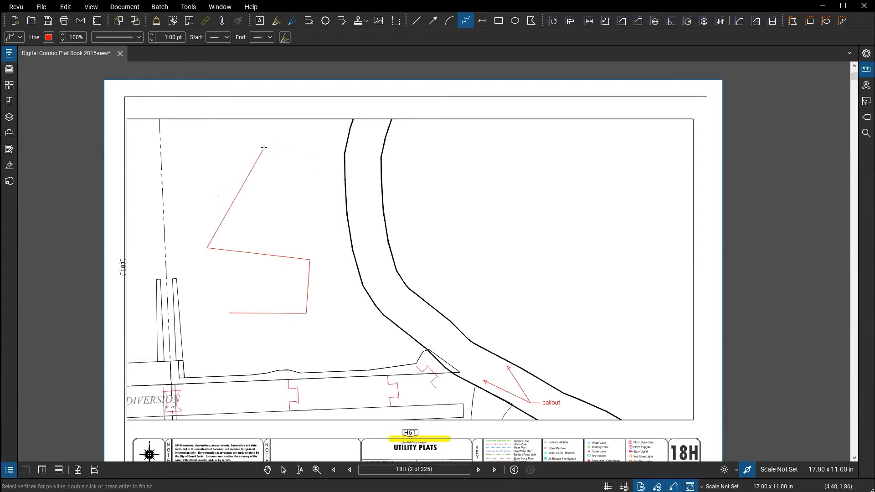
pyautogui.click(296, 211)
pyautogui.click(222, 194)
pyautogui.click(296, 178)
pyautogui.click(224, 161)
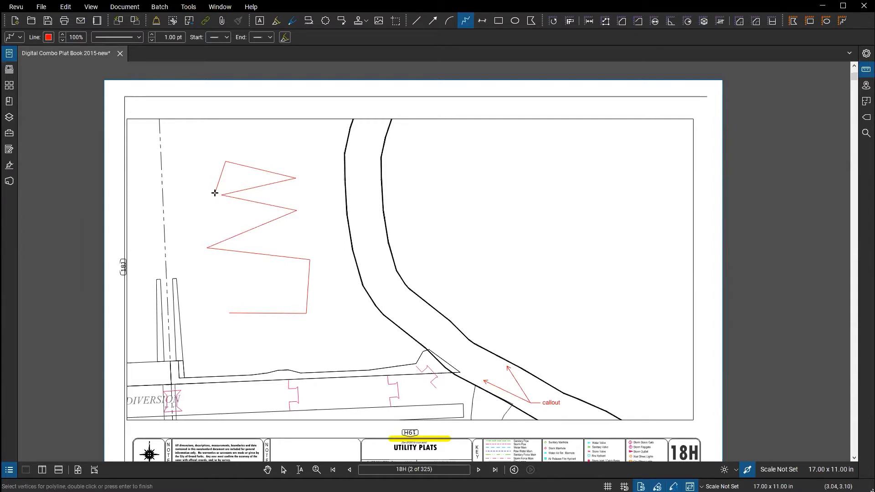
pyautogui.press('Return')
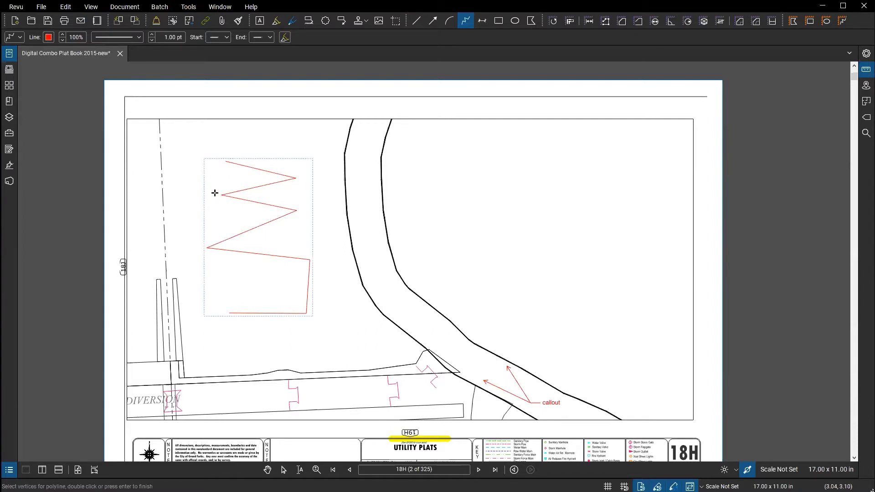
pyautogui.press('Escape')
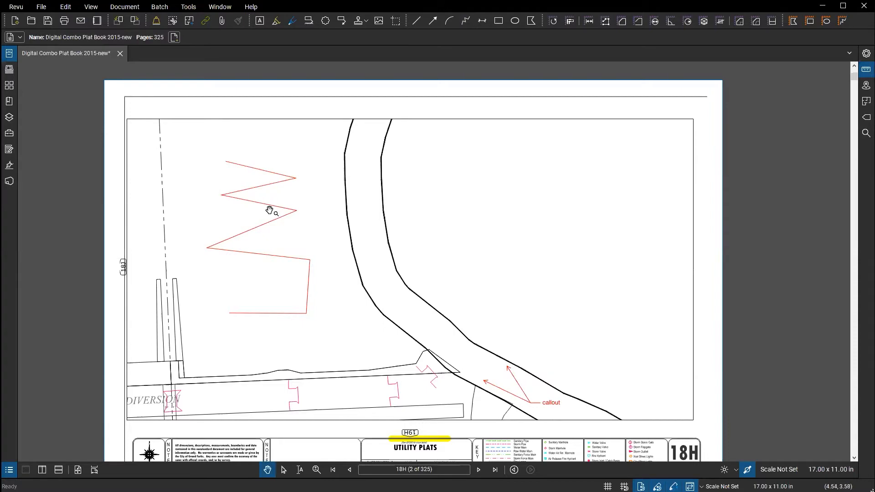
# Inspect the two-leader callout and the finished zigzag polyline up close.
pyautogui.scroll(5, 453, 289)
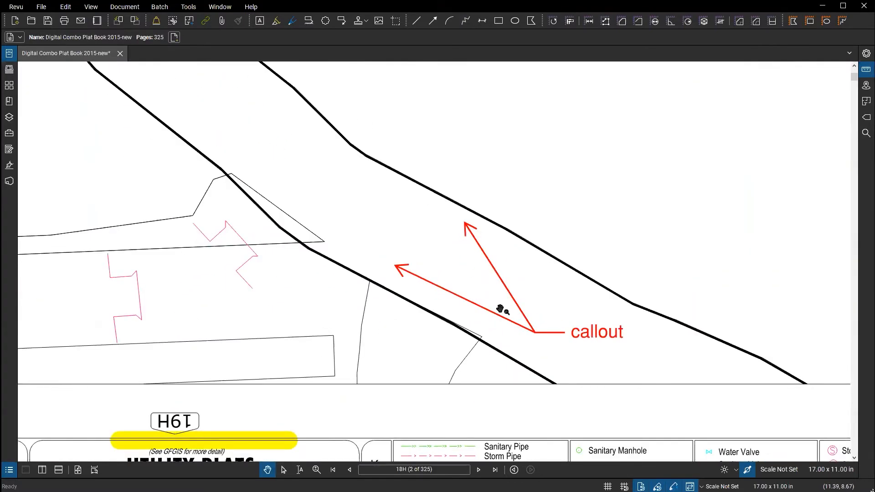
pyautogui.moveTo(284, 184)
pyautogui.mouseDown()
pyautogui.moveTo(488, 283)
pyautogui.moveTo(653, 335)
pyautogui.mouseUp()
pyautogui.moveTo(333, 211); pyautogui.dragTo(542, 321)
pyautogui.scroll(1, 433, 263)
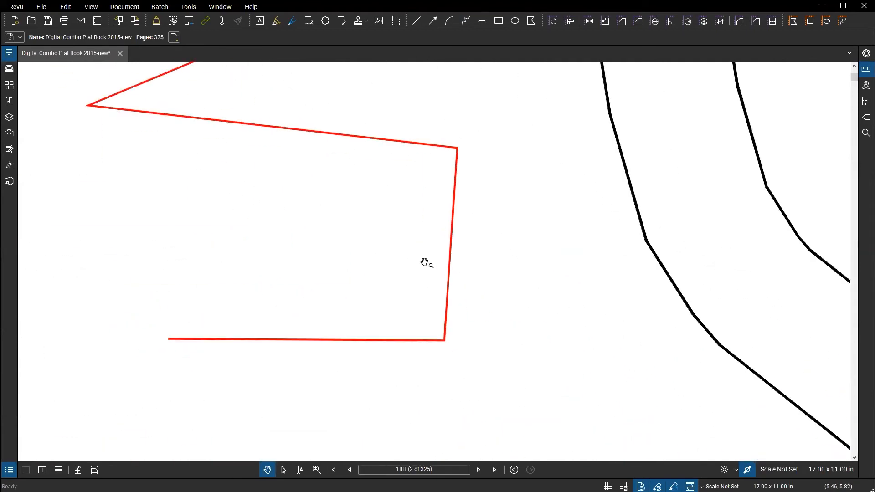
pyautogui.scroll(-4, 400, 252)
pyautogui.moveTo(378, 237); pyautogui.dragTo(395, 332)
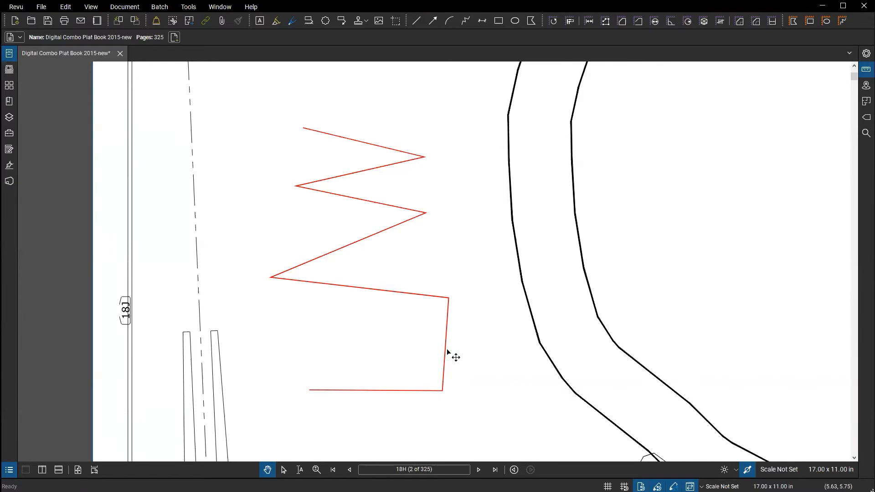
# Add a control point midway along the polyline's near-vertical eastern segment and pull it inward to the west.
pyautogui.scroll(2, 449, 351)
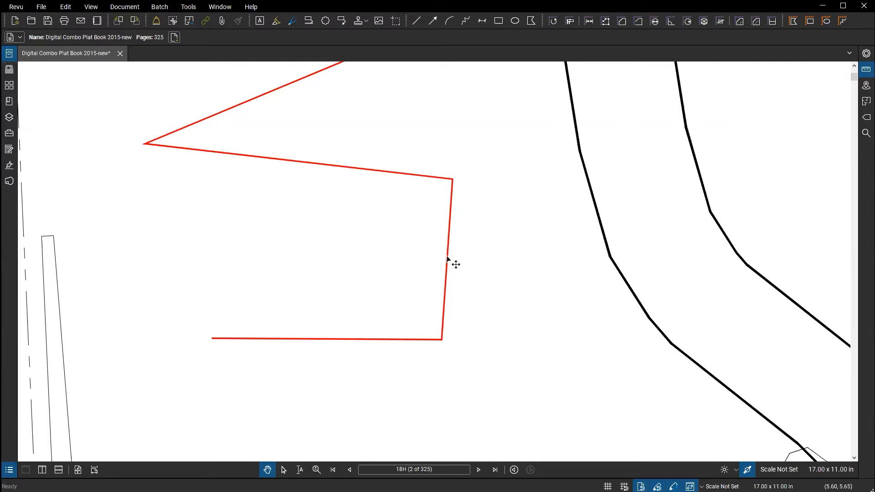
pyautogui.rightClick(447, 259)
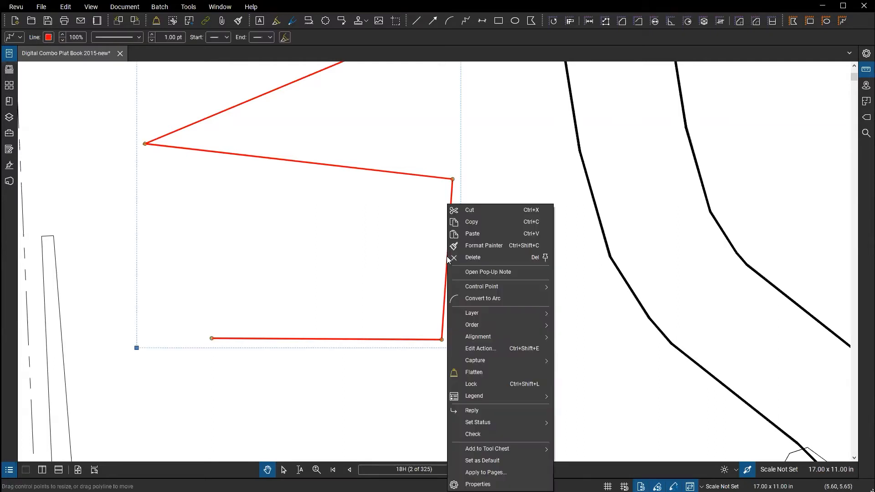
pyautogui.moveTo(480, 289)
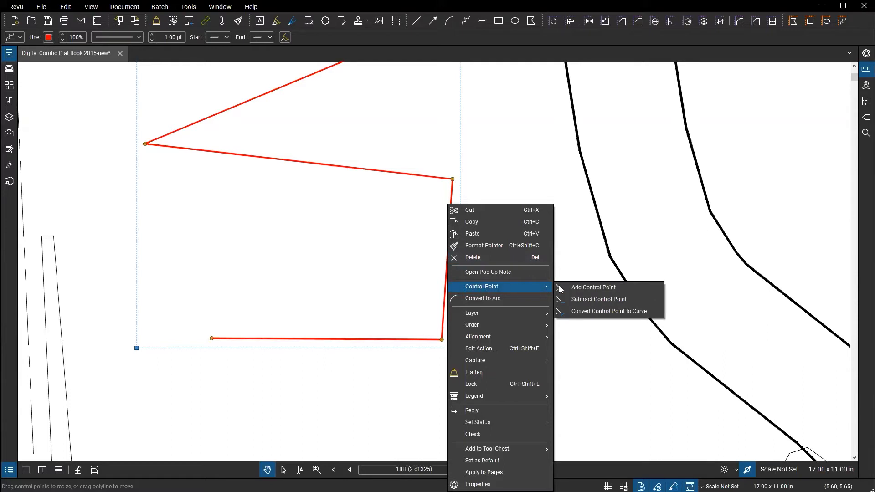
pyautogui.click(595, 289)
pyautogui.click(447, 256)
pyautogui.moveTo(448, 257); pyautogui.dragTo(393, 262)
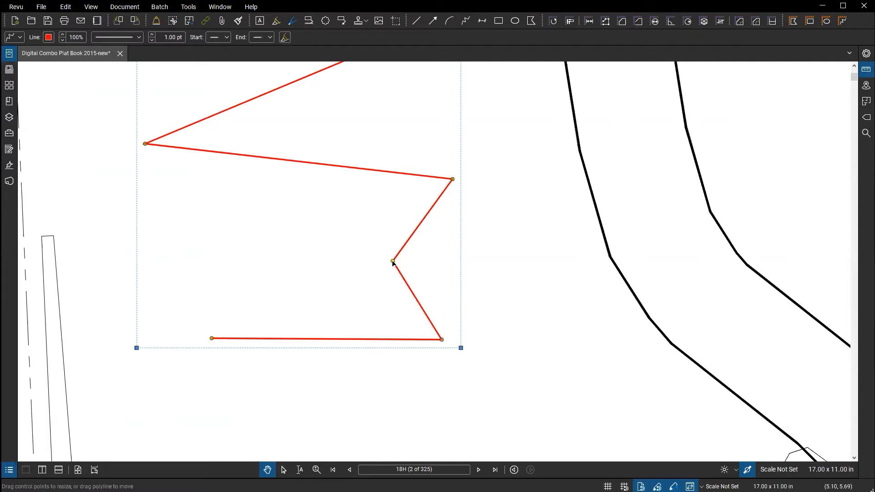
# Add two control points to the long segment above, moving the eastern one upward and the western one down into a notch.
pyautogui.click(338, 166)
pyautogui.press('ctrl')
pyautogui.press('ctrl')
pyautogui.press('ctrl')
pyautogui.moveTo(337, 167); pyautogui.dragTo(338, 144)
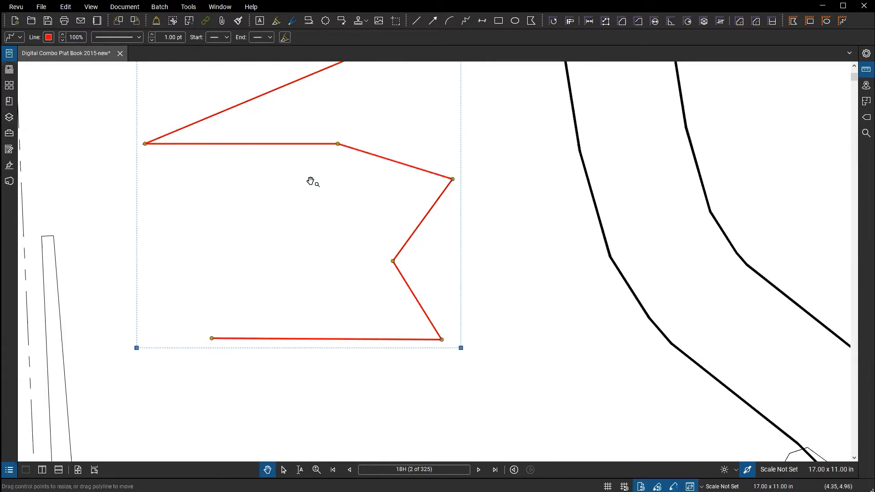
pyautogui.moveTo(261, 144); pyautogui.dragTo(261, 200)
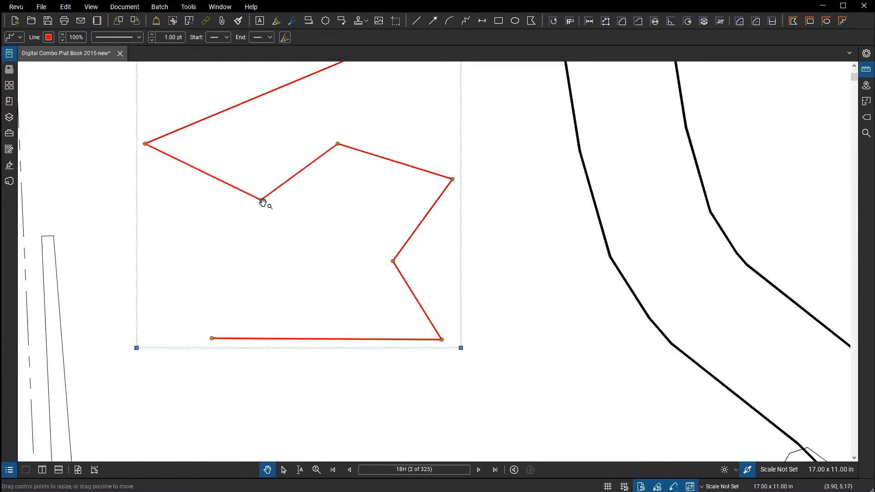
pyautogui.moveTo(262, 200); pyautogui.dragTo(252, 223)
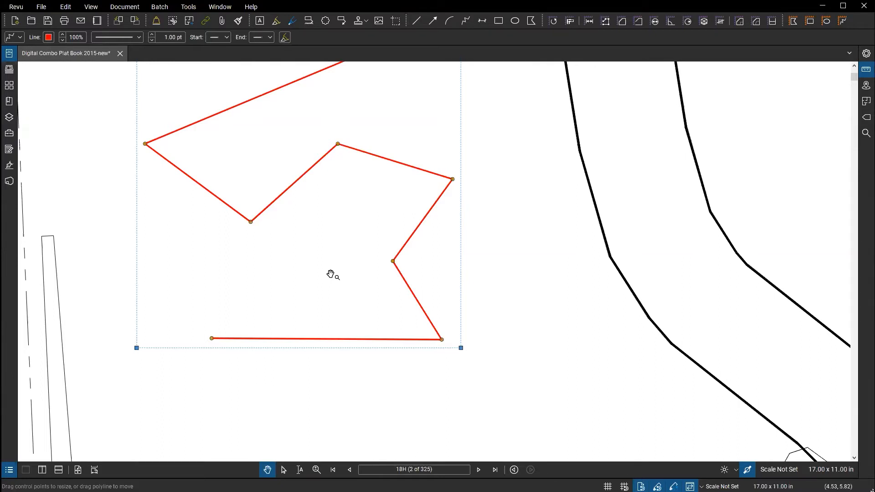
# Remove the three added control points from the polyline, one after another.
pyautogui.keyDown('ctrl'); pyautogui.click(250, 222); pyautogui.keyUp('ctrl')
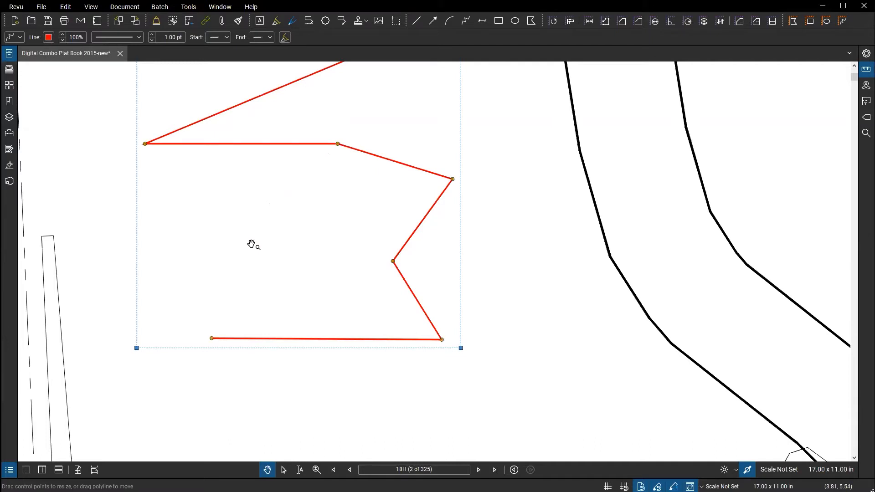
pyautogui.keyDown('ctrl'); pyautogui.click(338, 144); pyautogui.keyUp('ctrl')
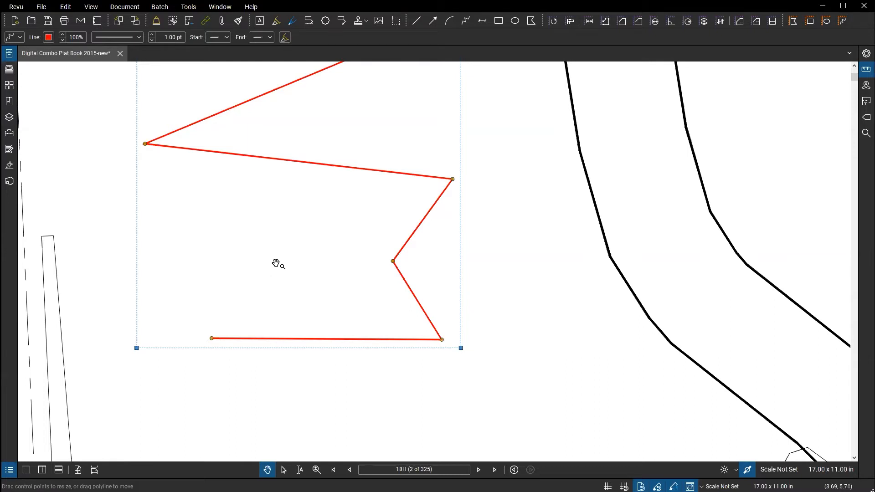
pyautogui.keyDown('ctrl'); pyautogui.click(393, 262); pyautogui.keyUp('ctrl')
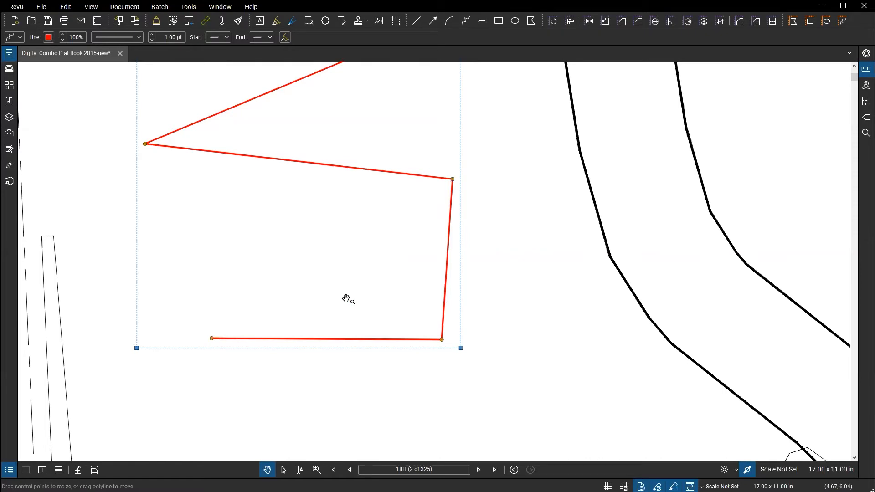
# Convert the near-vertical eastern segment to an arc and pull both of its curve handles outward to the east.
pyautogui.scroll(-3, 343, 265)
pyautogui.moveTo(343, 266)
pyautogui.mouseDown()
pyautogui.moveTo(324, 341)
pyautogui.moveTo(359, 276)
pyautogui.mouseUp()
pyautogui.scroll(3, 355, 344)
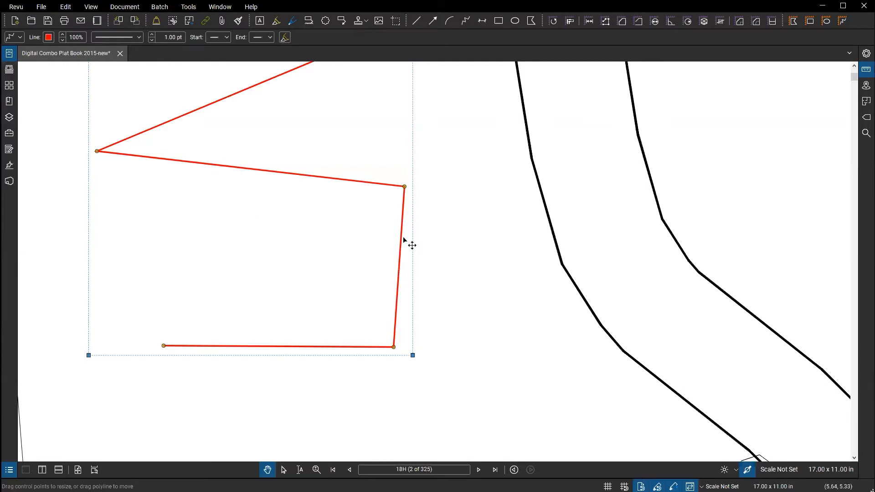
pyautogui.rightClick(400, 272)
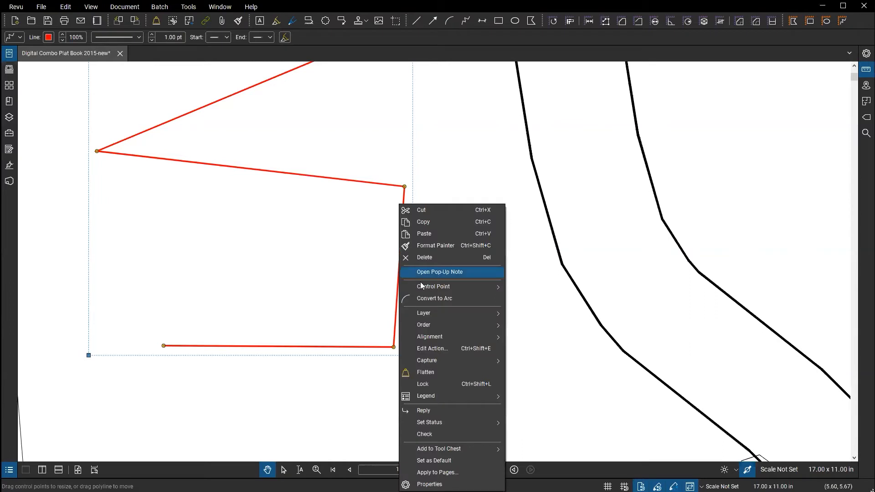
pyautogui.click(438, 298)
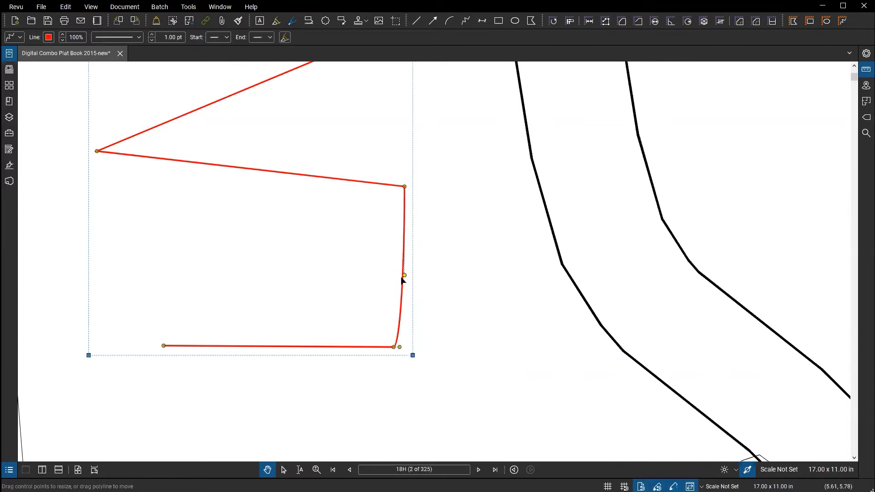
pyautogui.moveTo(405, 276); pyautogui.dragTo(455, 236)
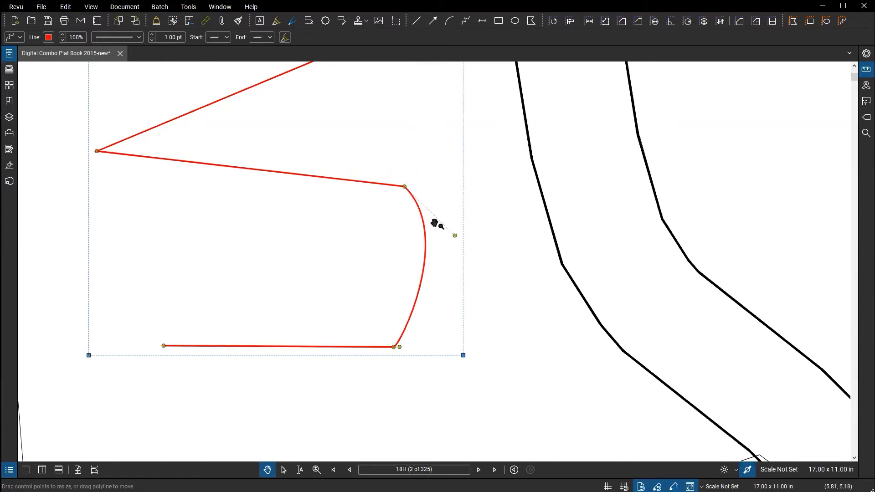
pyautogui.moveTo(400, 348); pyautogui.dragTo(441, 345)
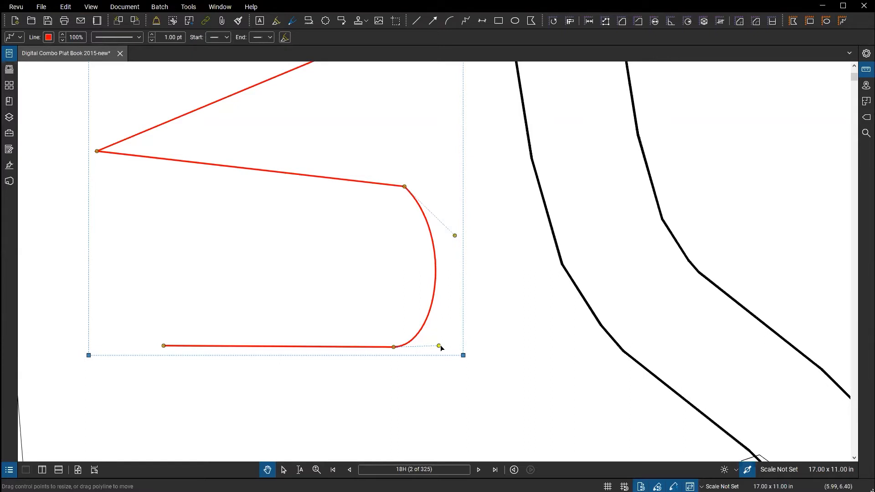
# Reshape the arc with its two curve handles into a smooth, rounded outward bulge joining the segments above and below.
pyautogui.moveTo(441, 347); pyautogui.dragTo(531, 329)
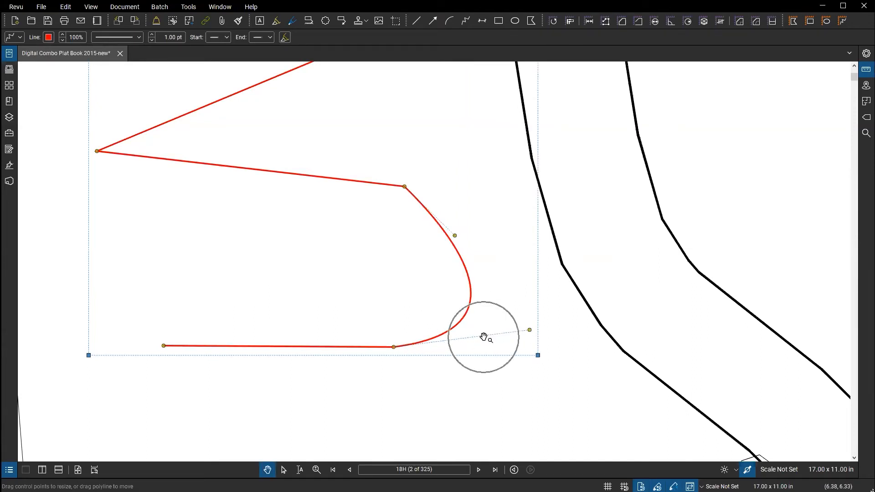
pyautogui.moveTo(527, 331); pyautogui.dragTo(513, 280)
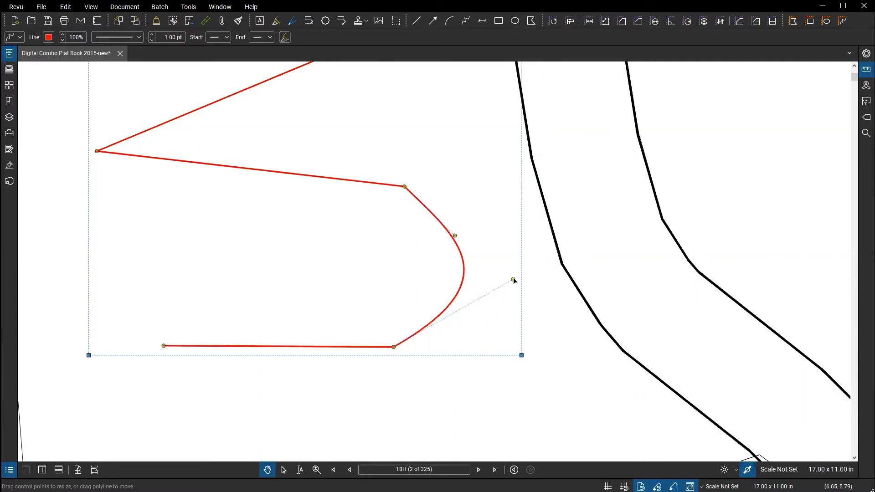
pyautogui.moveTo(513, 279); pyautogui.dragTo(517, 395)
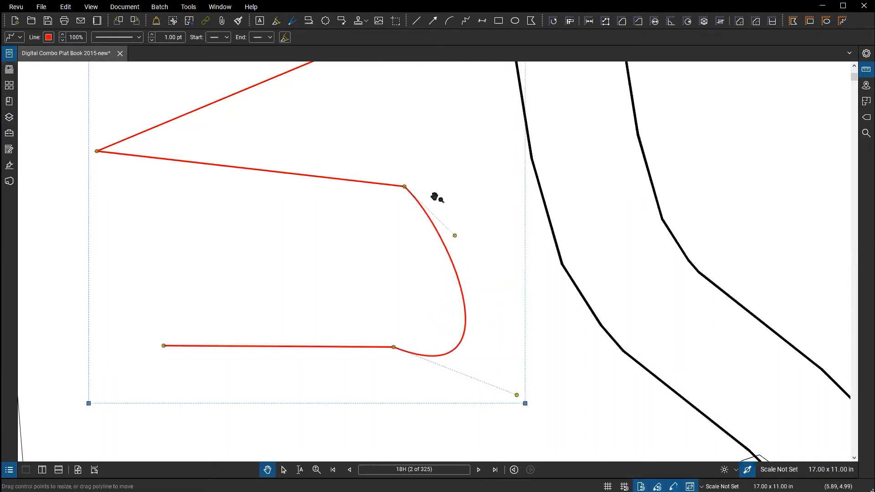
pyautogui.moveTo(455, 236); pyautogui.dragTo(307, 244)
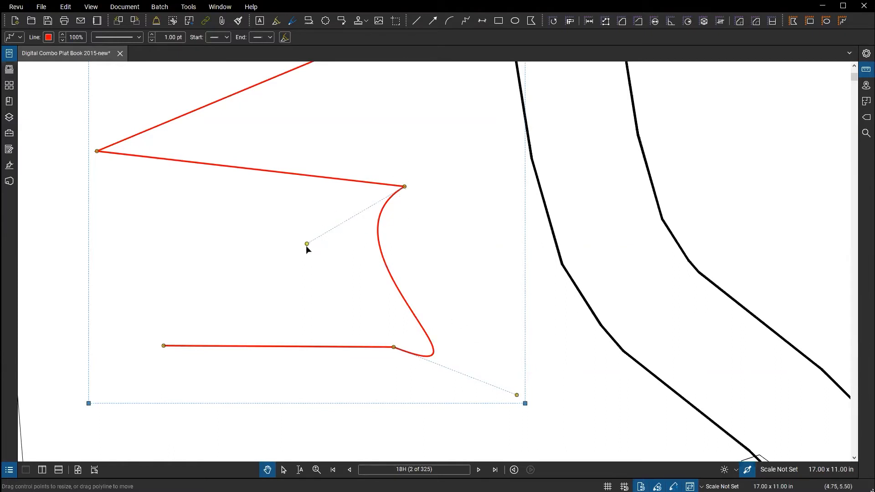
pyautogui.moveTo(307, 244); pyautogui.dragTo(475, 193)
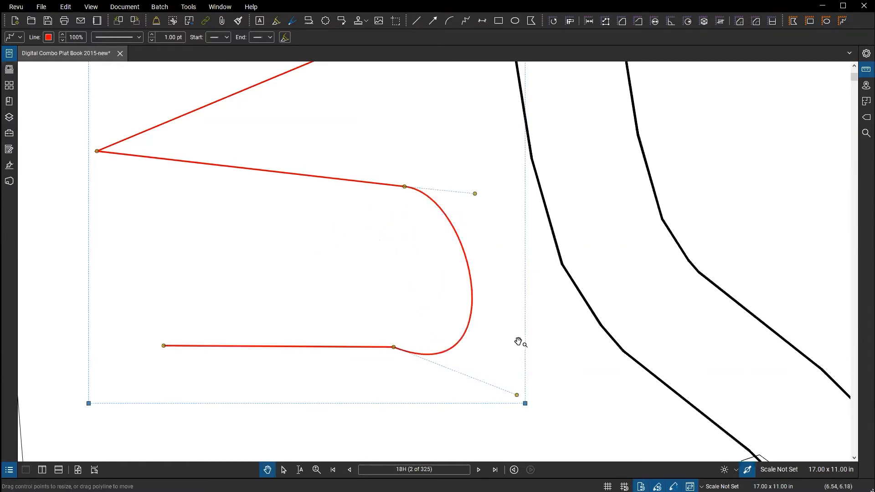
pyautogui.moveTo(517, 396); pyautogui.dragTo(481, 336)
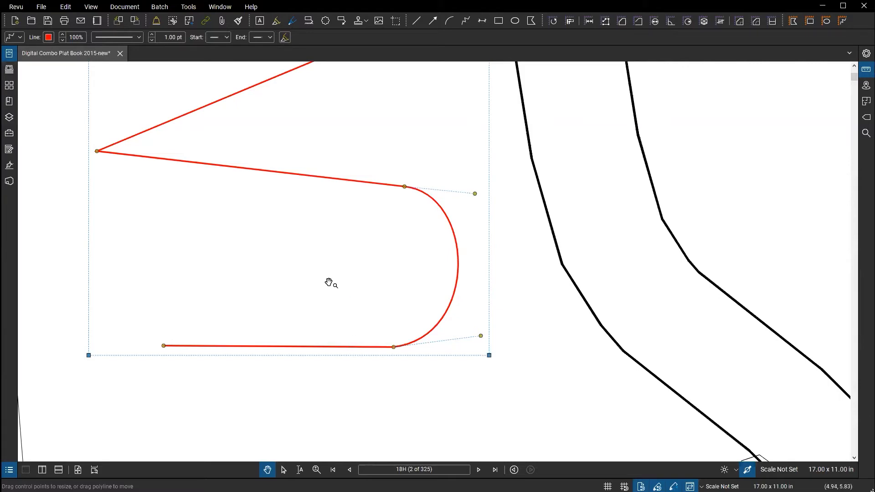
# Convert the upper west-pointing vertex of the zigzag polyline to a curve.
pyautogui.scroll(-4, 328, 283)
pyautogui.scroll(4, 309, 286)
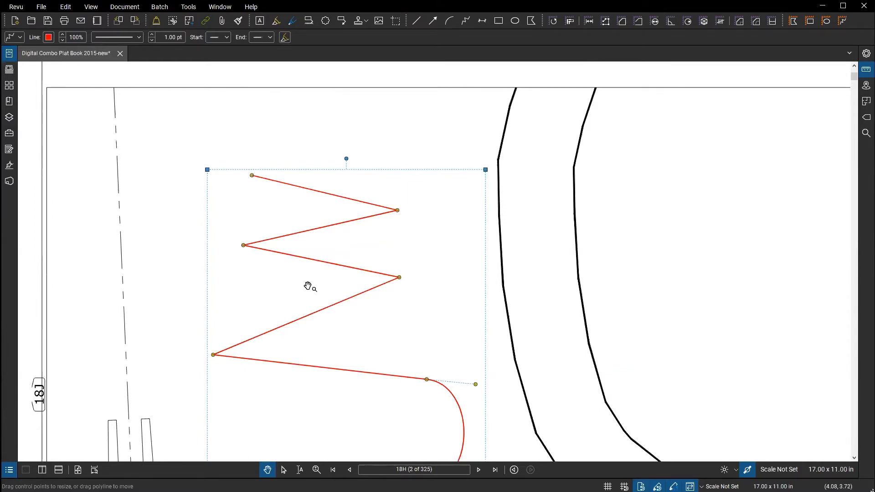
pyautogui.scroll(1, 308, 287)
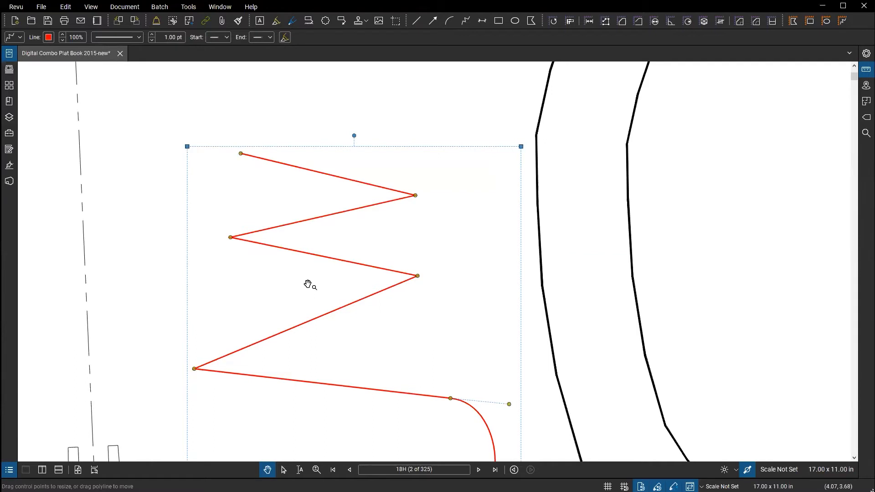
pyautogui.moveTo(423, 317); pyautogui.dragTo(385, 174)
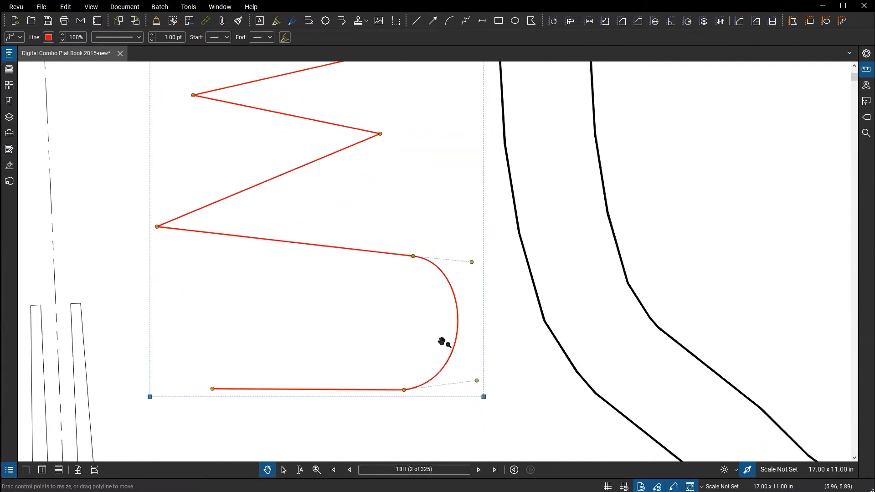
pyautogui.press('ctrl')
pyautogui.moveTo(346, 208); pyautogui.dragTo(431, 360)
pyautogui.scroll(3, 387, 265)
pyautogui.moveTo(376, 246); pyautogui.dragTo(400, 307)
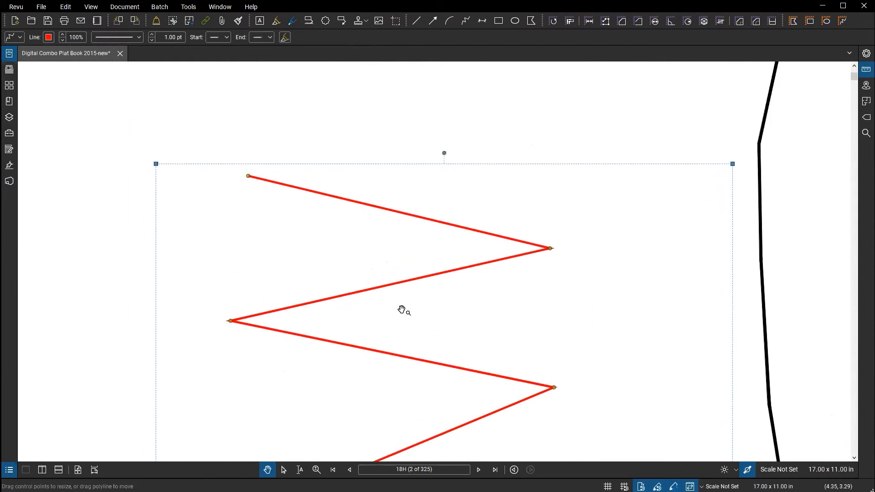
pyautogui.moveTo(367, 283); pyautogui.dragTo(346, 172)
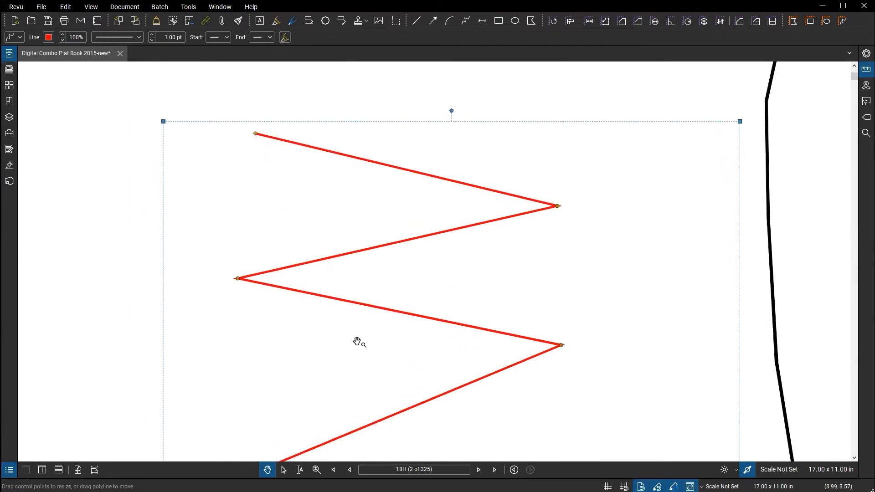
pyautogui.click(560, 346)
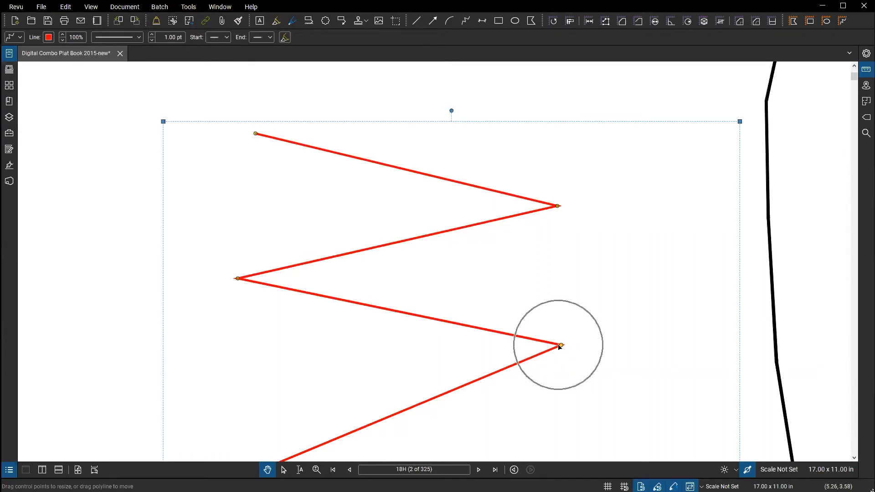
pyautogui.click(237, 279)
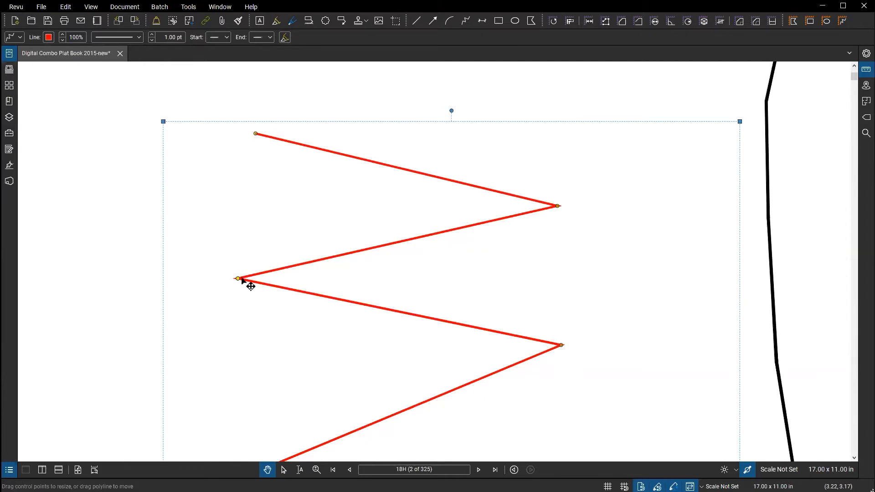
pyautogui.click(557, 207)
pyautogui.click(557, 207)
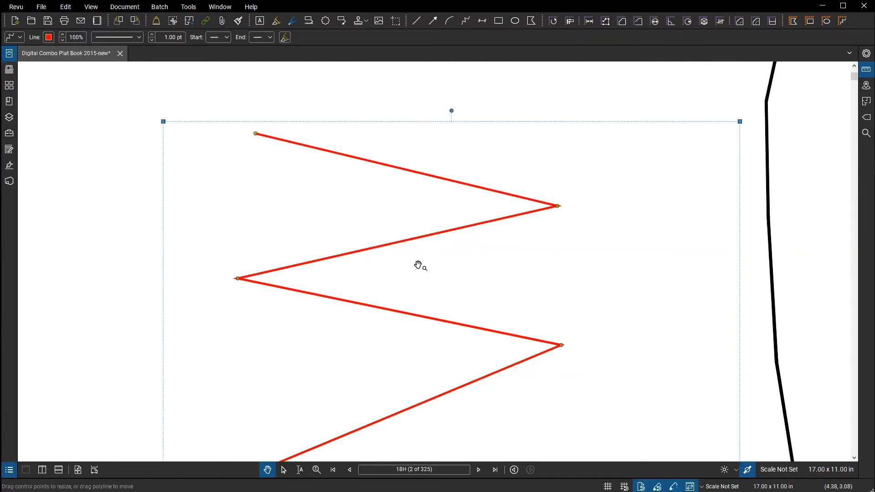
pyautogui.keyDown('alt'); pyautogui.click(238, 280); pyautogui.keyUp('alt')
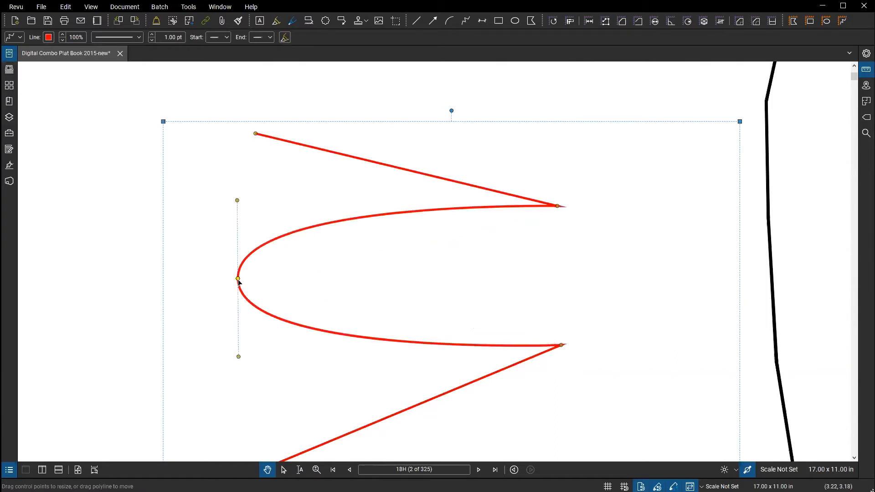
# Lengthen the curved vertex's two linked handles and align them vertically to give the western bend a fuller, even curve.
pyautogui.press('ctrl')
pyautogui.press('ctrl')
pyautogui.press('ctrl')
pyautogui.press('ctrl')
pyautogui.scroll(-2, 417, 281)
pyautogui.moveTo(538, 446); pyautogui.dragTo(401, 183)
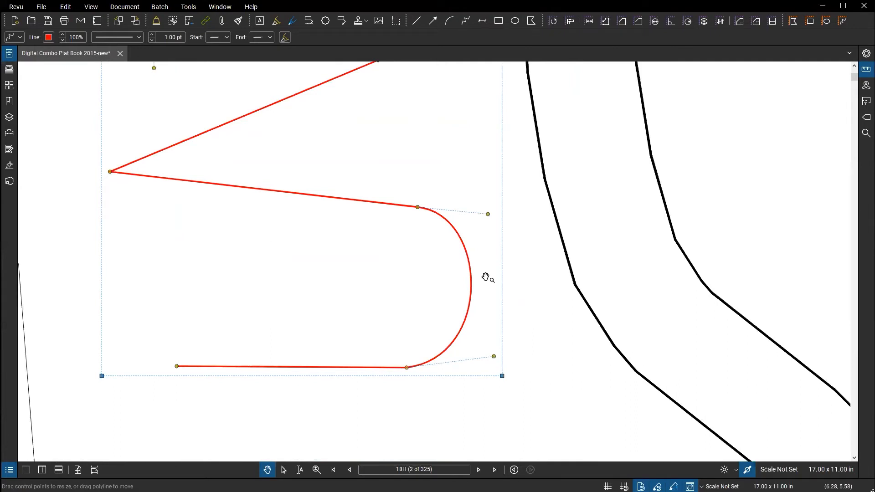
pyautogui.moveTo(309, 146); pyautogui.dragTo(451, 360)
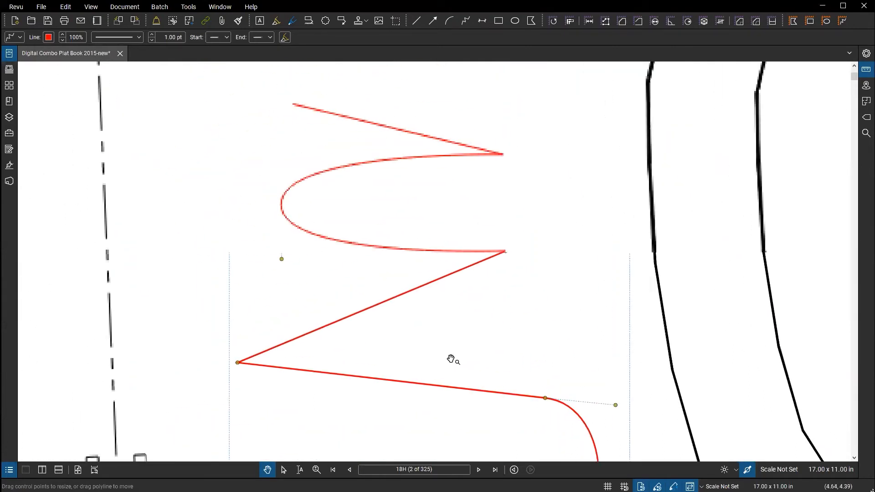
pyautogui.scroll(1, 304, 192)
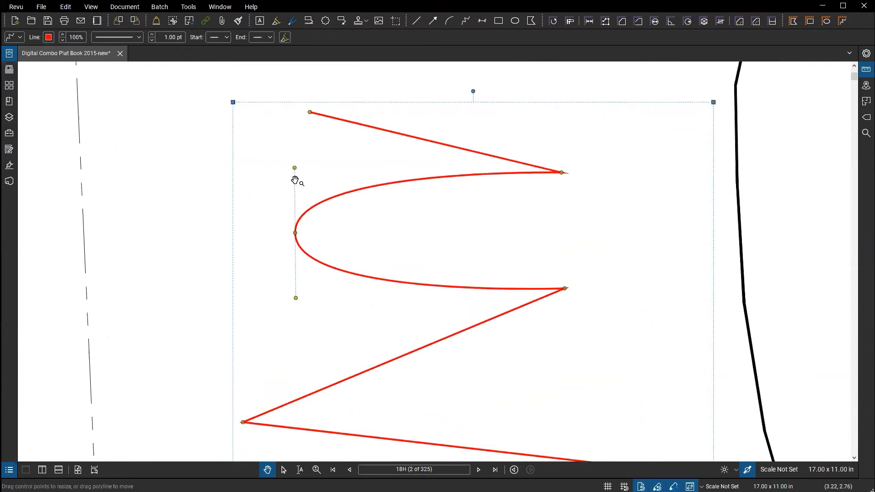
pyautogui.click(295, 233)
pyautogui.moveTo(295, 168); pyautogui.dragTo(323, 130)
pyautogui.moveTo(279, 296); pyautogui.dragTo(266, 333)
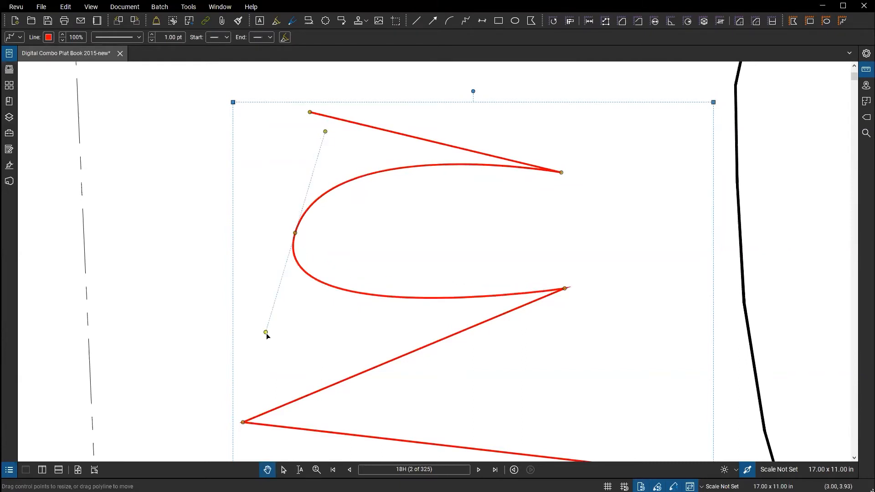
pyautogui.moveTo(266, 332); pyautogui.dragTo(296, 332)
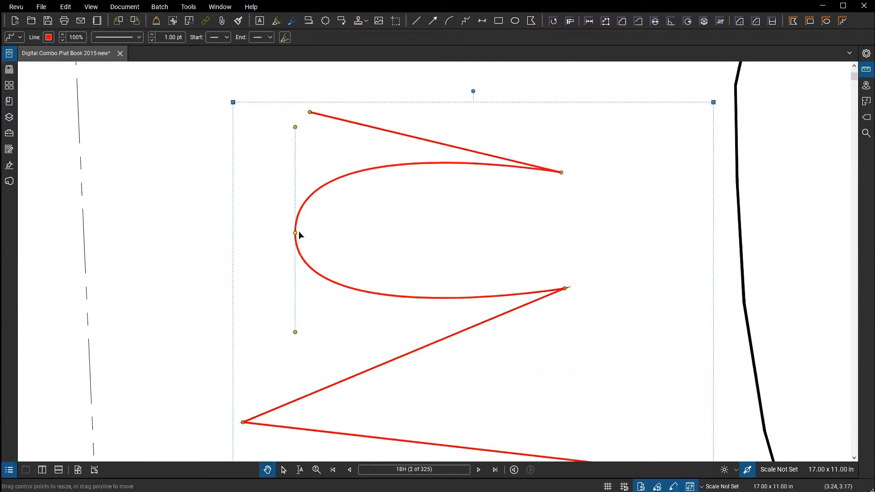
# Move the polyline's western curved vertex slightly east and shorten its lower curve handle.
pyautogui.moveTo(296, 233); pyautogui.dragTo(318, 233)
pyautogui.moveTo(318, 332)
pyautogui.mouseDown()
pyautogui.moveTo(396, 285)
pyautogui.moveTo(419, 228)
pyautogui.moveTo(414, 248)
pyautogui.moveTo(336, 320)
pyautogui.moveTo(317, 316)
pyautogui.mouseUp()
pyautogui.press('space')
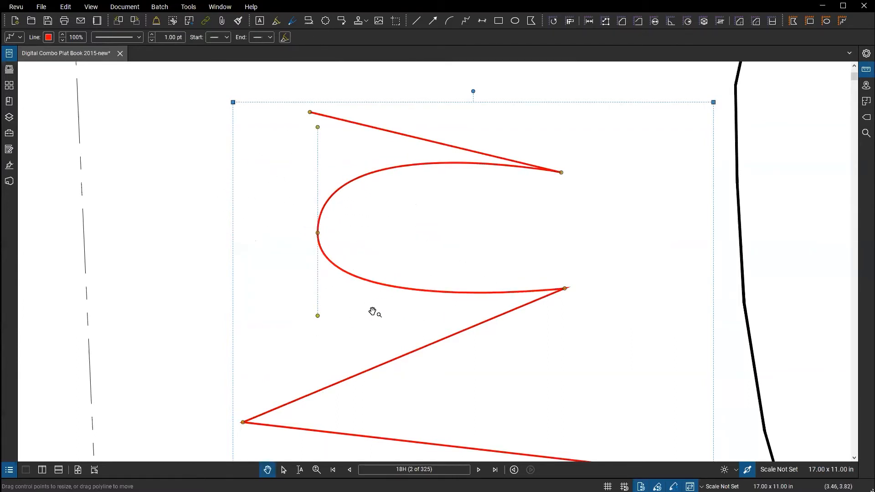
pyautogui.click(367, 310)
pyautogui.scroll(-6, 367, 309)
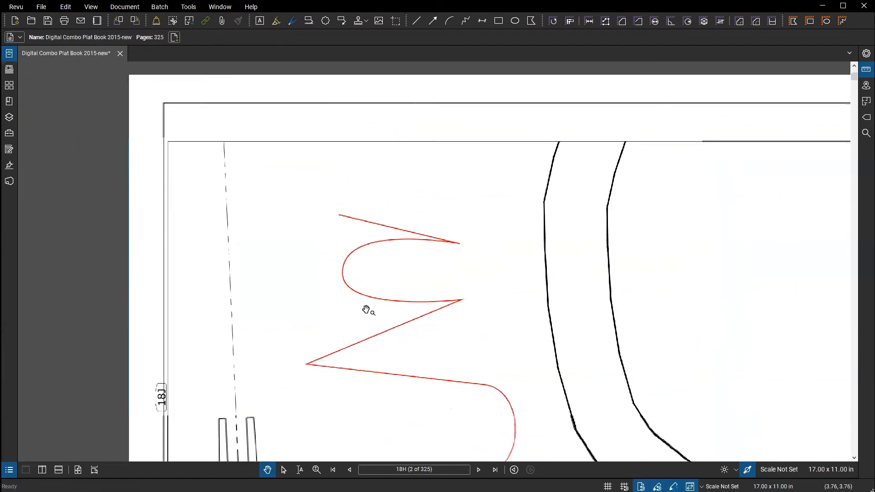
# Draw a wide, shallow quarter-ellipse arc in the open area east of the thick river lines with the Arc tool.
pyautogui.moveTo(535, 314); pyautogui.dragTo(290, 266)
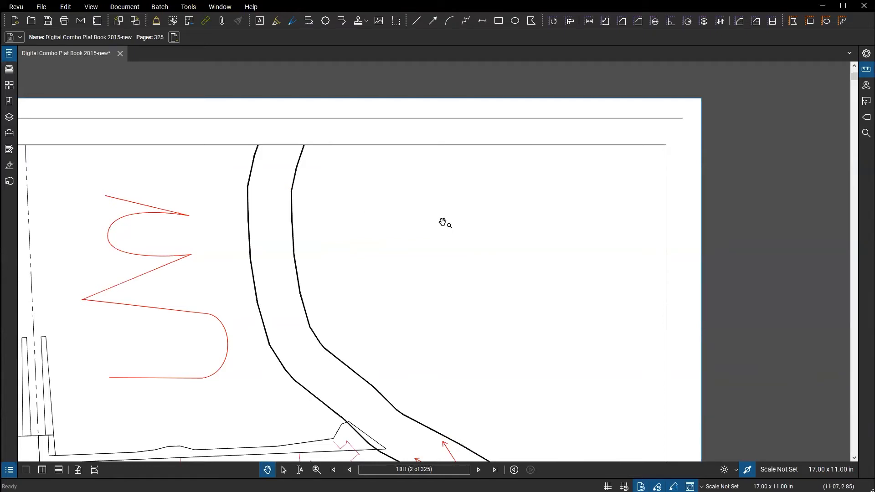
pyautogui.scroll(-1, 442, 224)
pyautogui.scroll(-2, 465, 239)
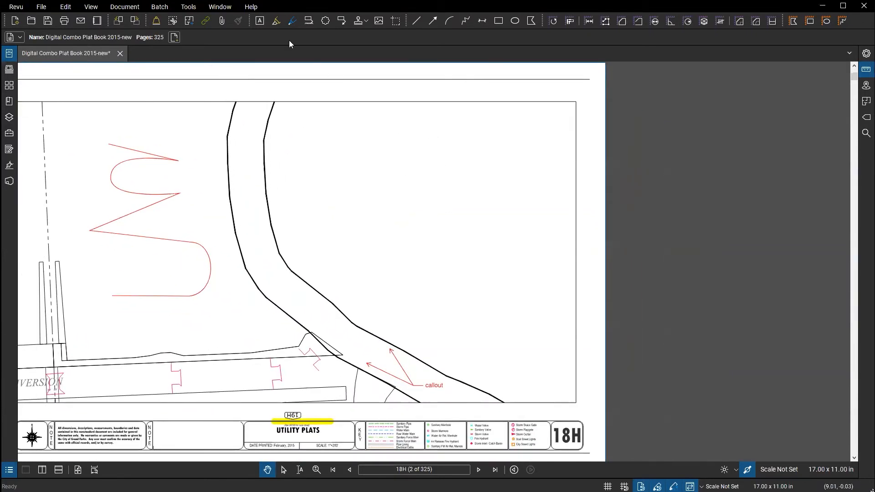
pyautogui.click(190, 7)
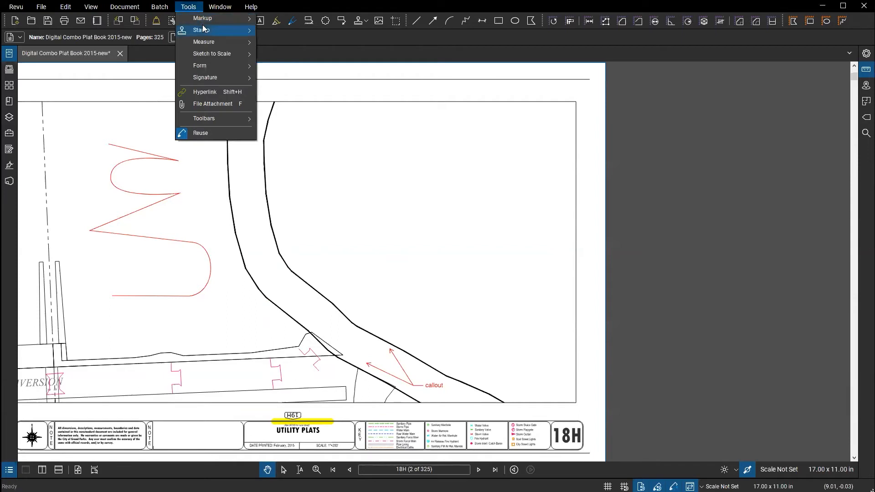
pyautogui.moveTo(206, 19)
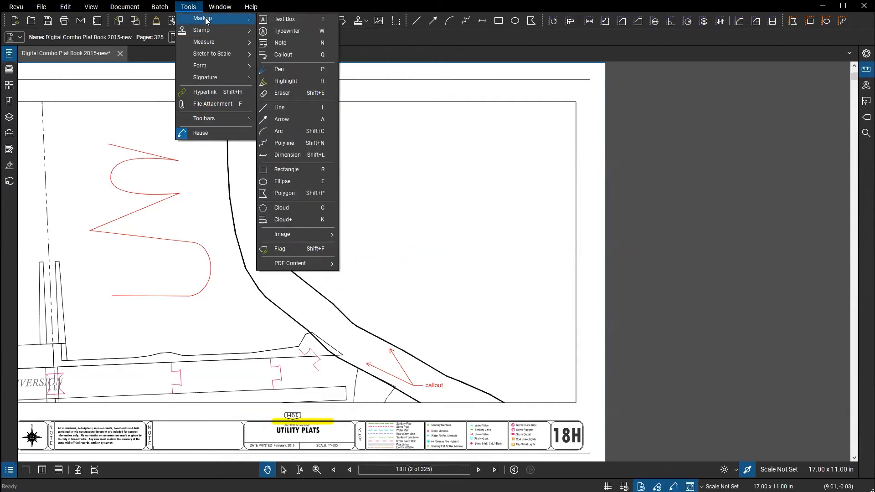
pyautogui.click(286, 132)
pyautogui.scroll(5, 285, 132)
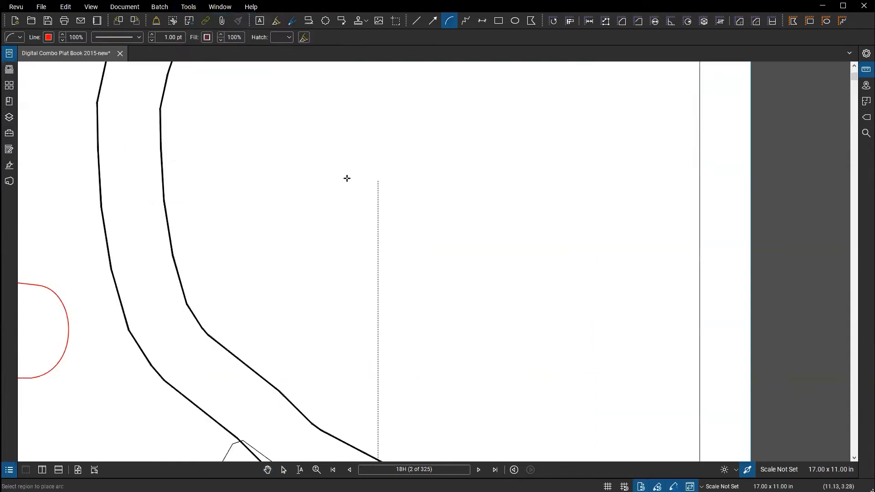
pyautogui.moveTo(276, 173); pyautogui.dragTo(508, 264)
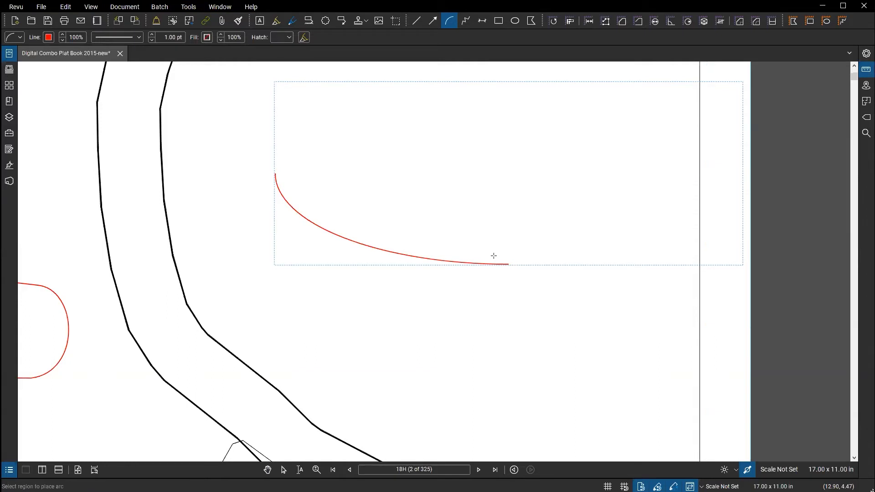
# Draw a smaller circular quarter arc southeast of the wide, shallow arc.
pyautogui.moveTo(457, 171); pyautogui.dragTo(393, 243)
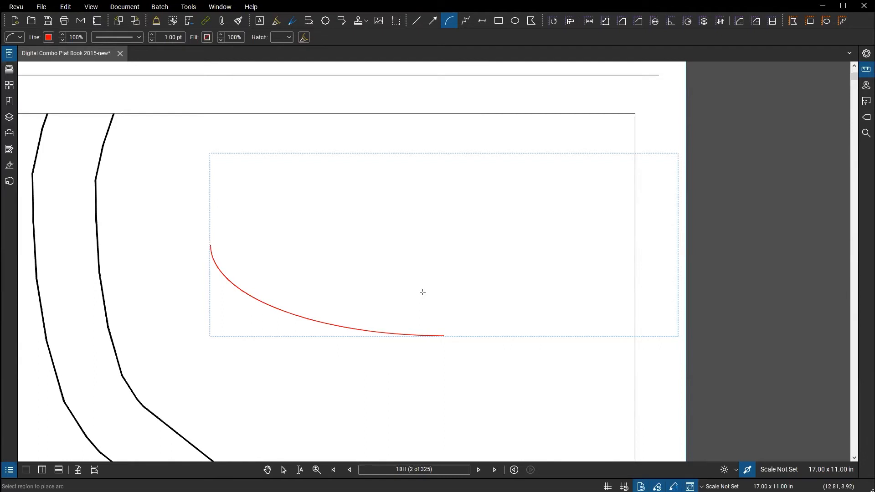
pyautogui.moveTo(422, 291); pyautogui.dragTo(336, 148)
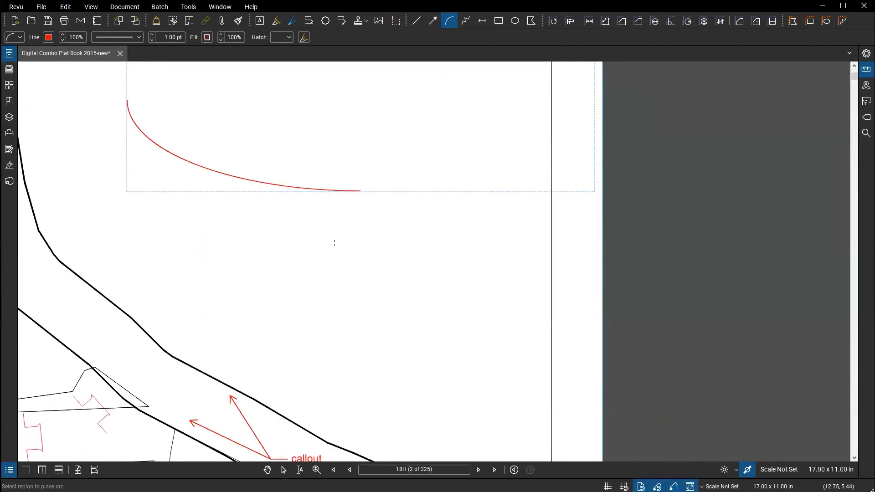
pyautogui.moveTo(326, 243); pyautogui.dragTo(458, 344)
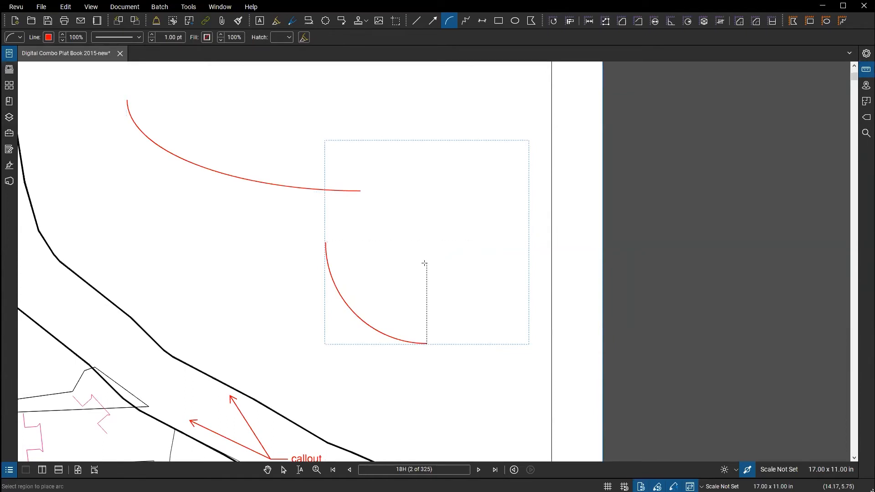
# Draw a three-point arc as a broad upward dome above the first arc, defining its start, a point along it and its end.
pyautogui.moveTo(250, 237); pyautogui.dragTo(349, 363)
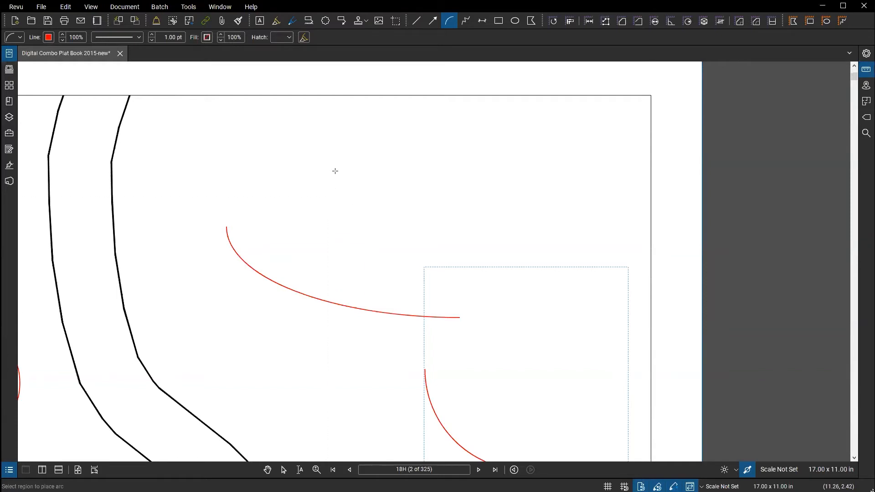
pyautogui.click(317, 207)
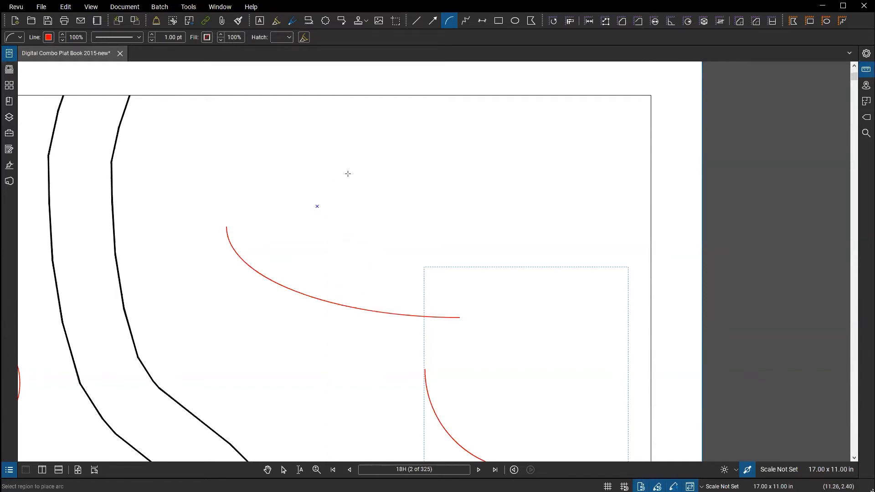
pyautogui.click(424, 135)
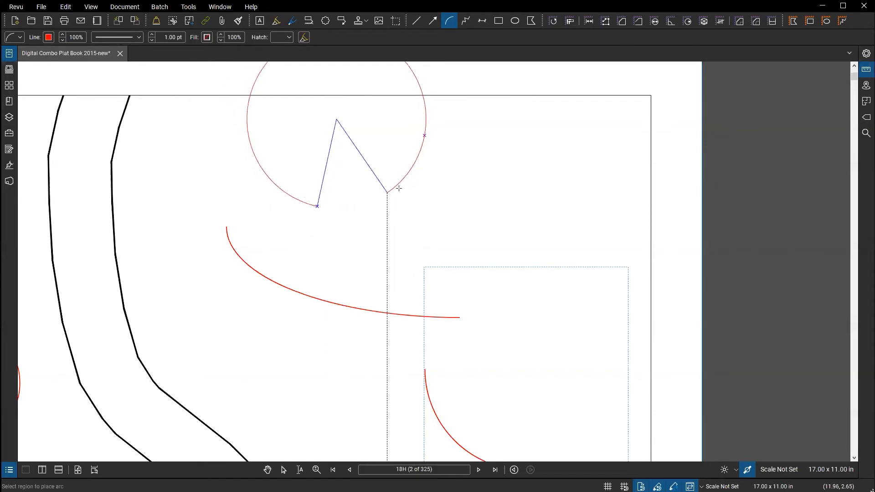
pyautogui.click(423, 137)
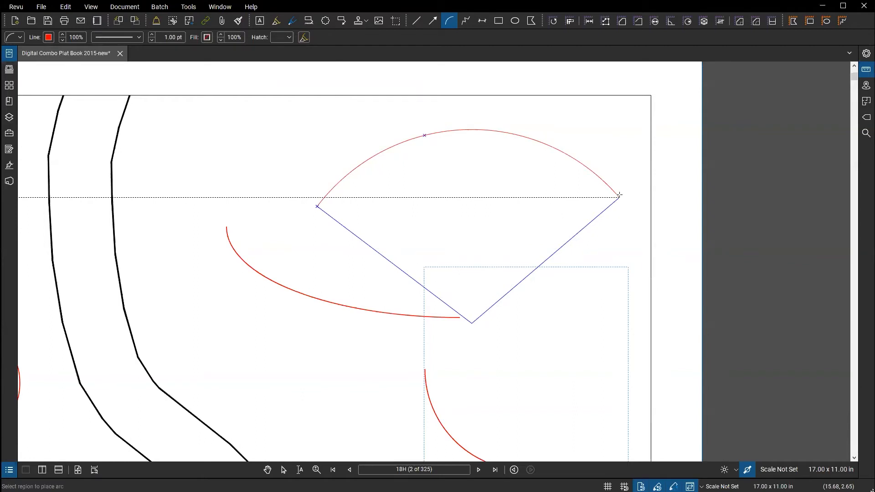
pyautogui.click(619, 195)
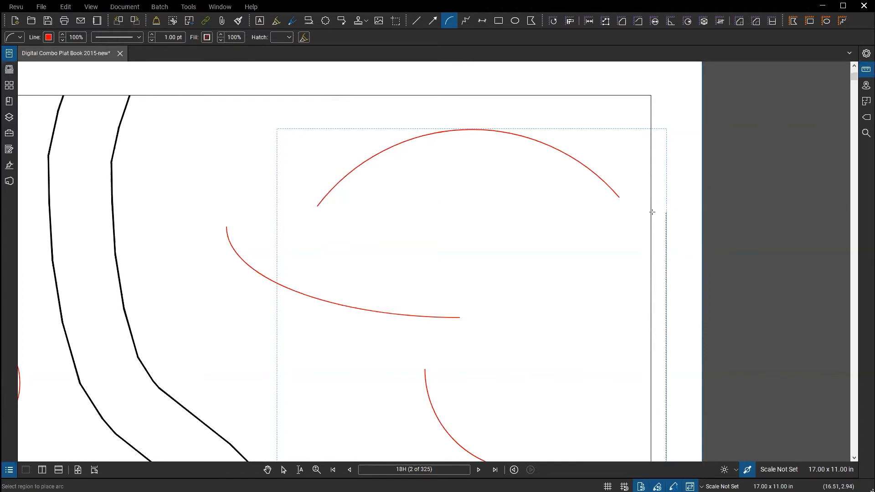
pyautogui.scroll(-2, 451, 216)
pyautogui.scroll(-2, 451, 216)
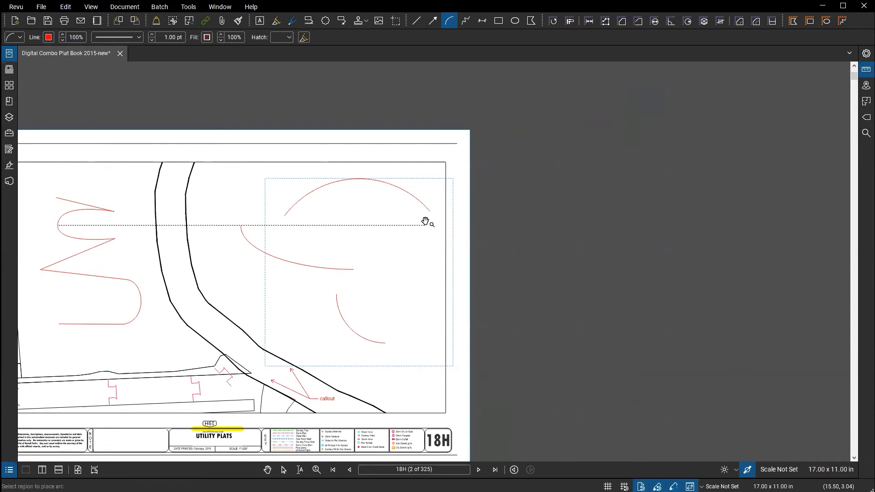
pyautogui.press('Escape')
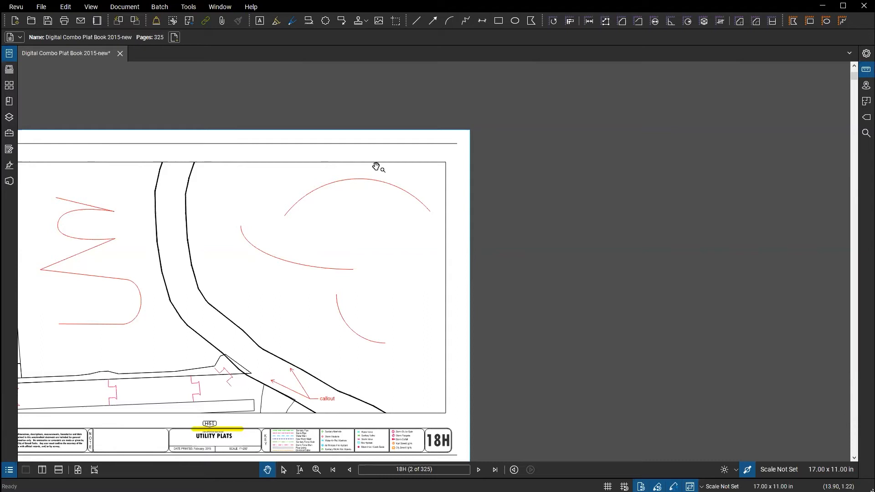
# Draw a nearly horizontal line, sloping slightly down to the east, between the river and the quarter-circle arc, below the wide arc.
pyautogui.moveTo(371, 217); pyautogui.dragTo(577, 159)
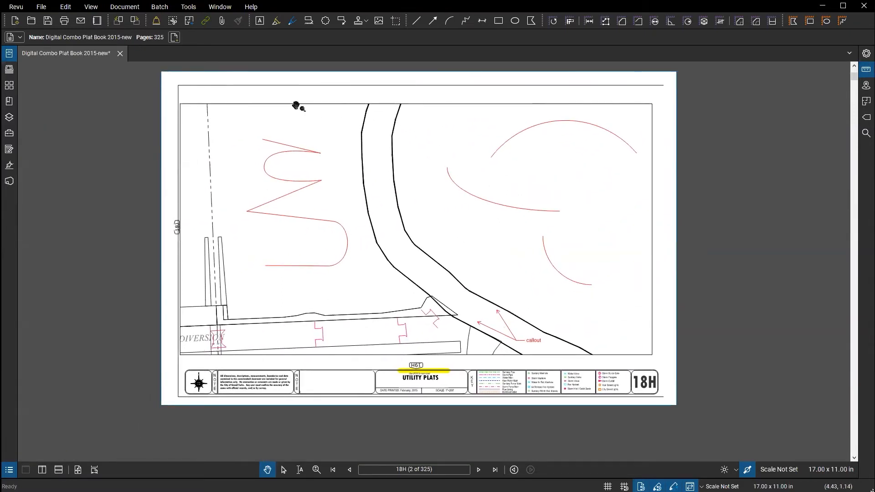
pyautogui.press('l')
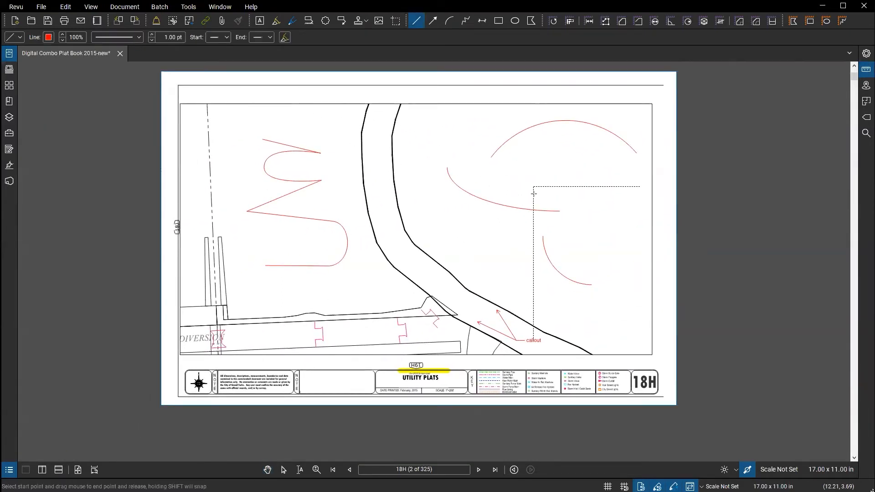
pyautogui.scroll(5, 504, 231)
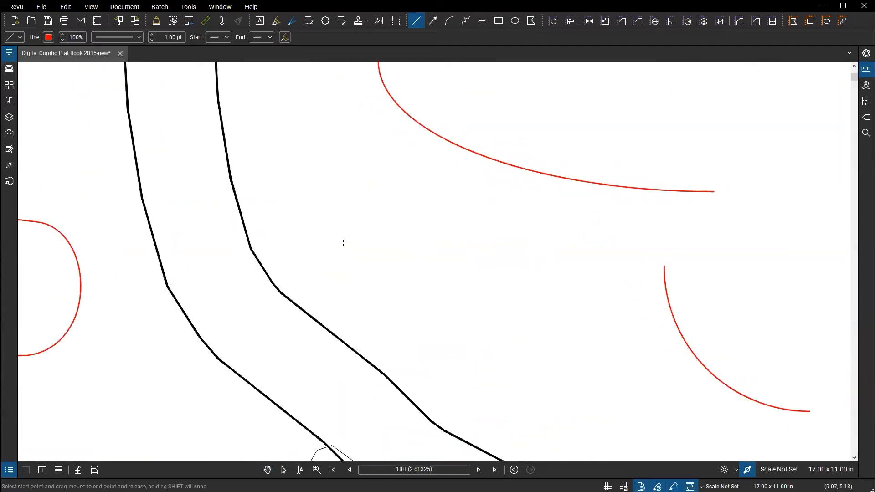
pyautogui.moveTo(329, 234)
pyautogui.mouseDown()
pyautogui.moveTo(512, 277)
pyautogui.moveTo(569, 251)
pyautogui.mouseUp()
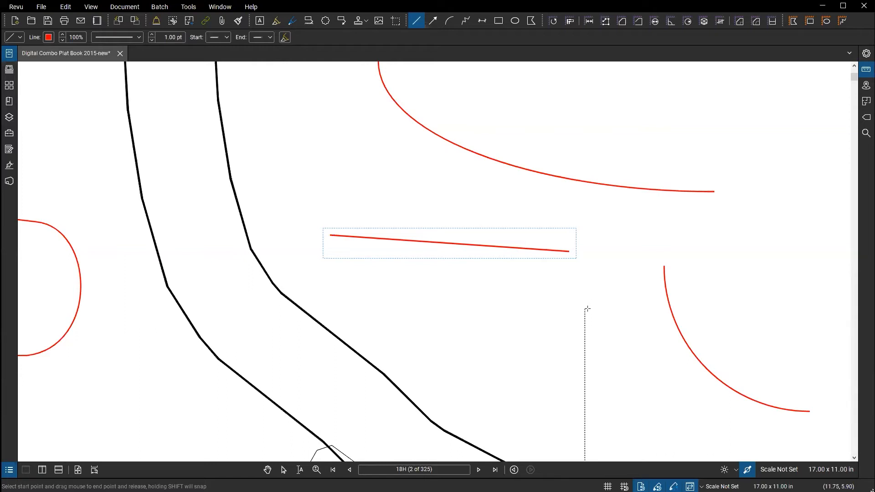
pyautogui.press('Escape')
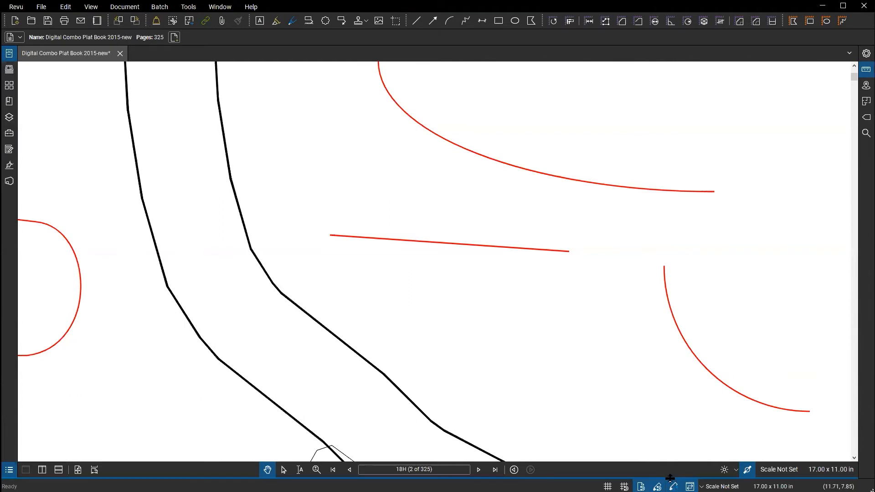
pyautogui.press('ctrl')
pyautogui.press('ctrl')
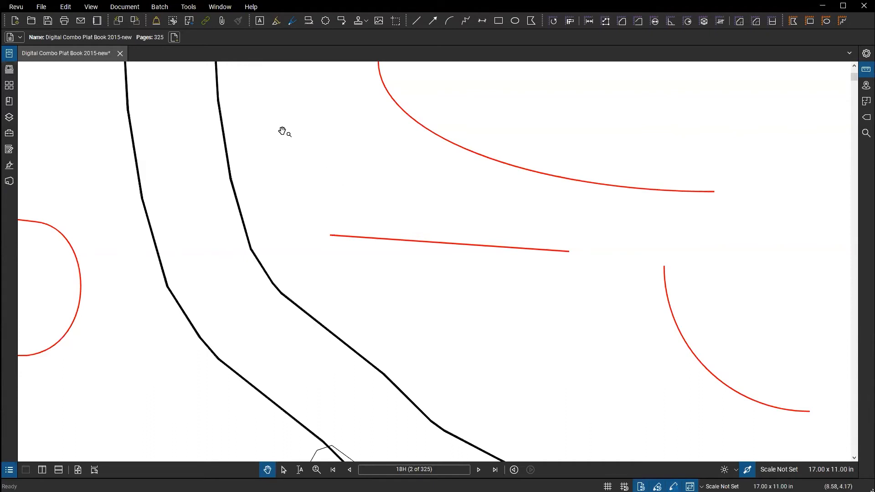
pyautogui.click(196, 9)
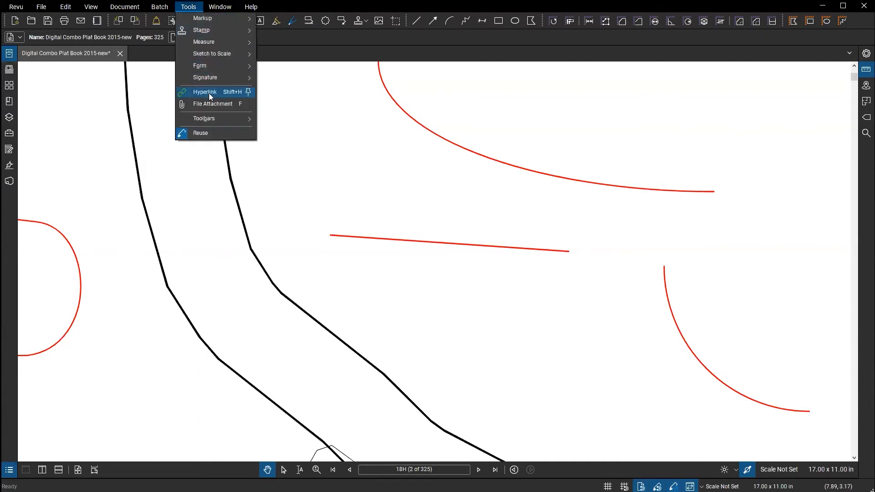
pyautogui.moveTo(214, 121)
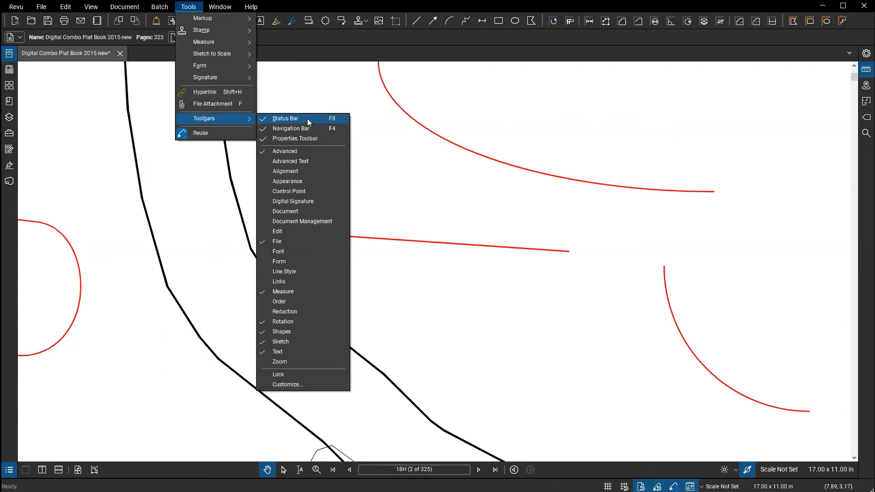
pyautogui.click(397, 136)
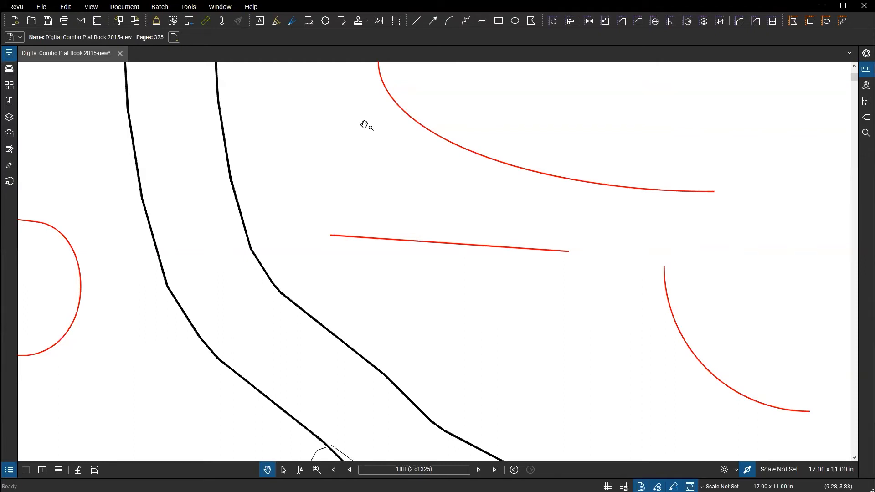
# Go to the first page, T152 T151, and turn on line weight display for its street map.
pyautogui.scroll(-3, 387, 155)
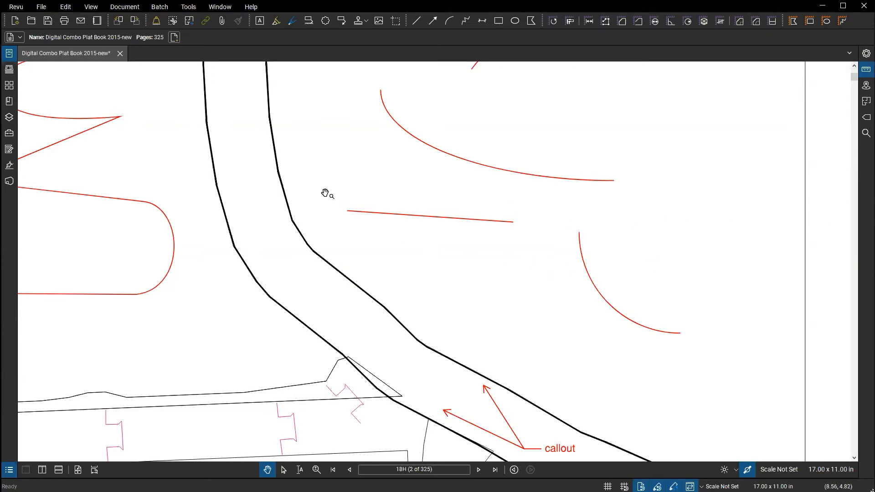
pyautogui.scroll(-5, 319, 196)
pyautogui.scroll(2, 338, 232)
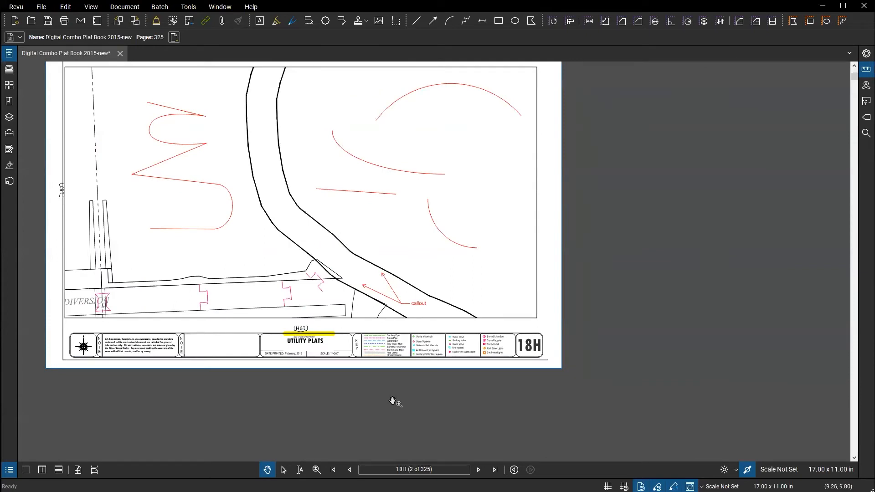
pyautogui.click(333, 469)
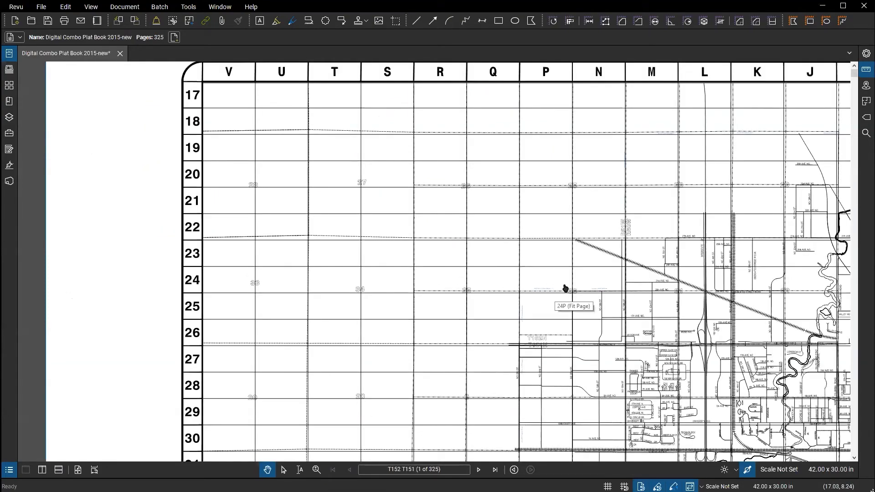
pyautogui.scroll(5, 506, 267)
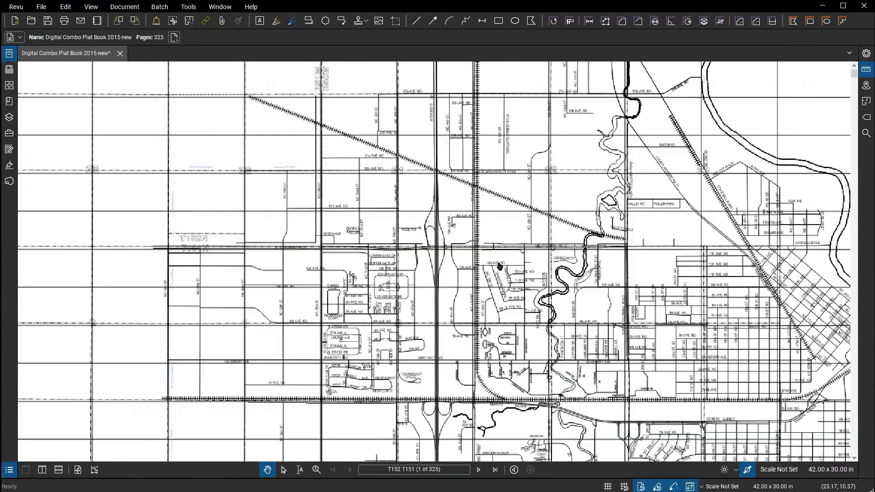
pyautogui.scroll(3, 506, 267)
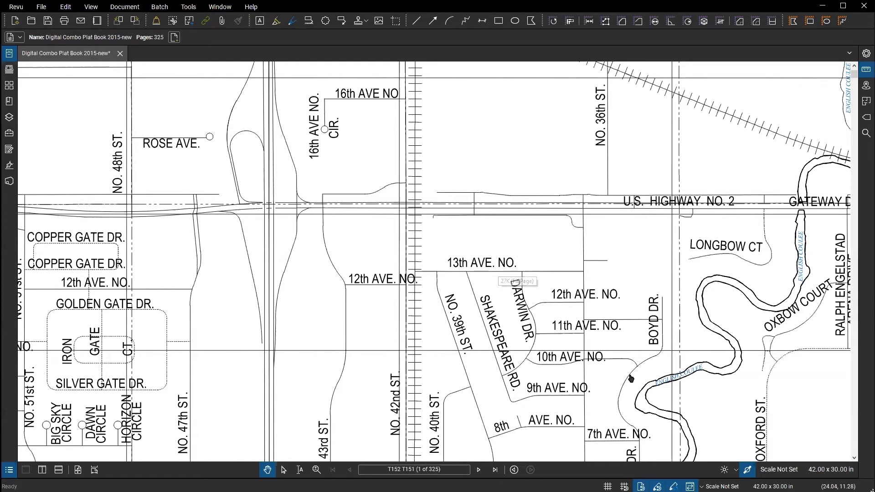
pyautogui.click(748, 472)
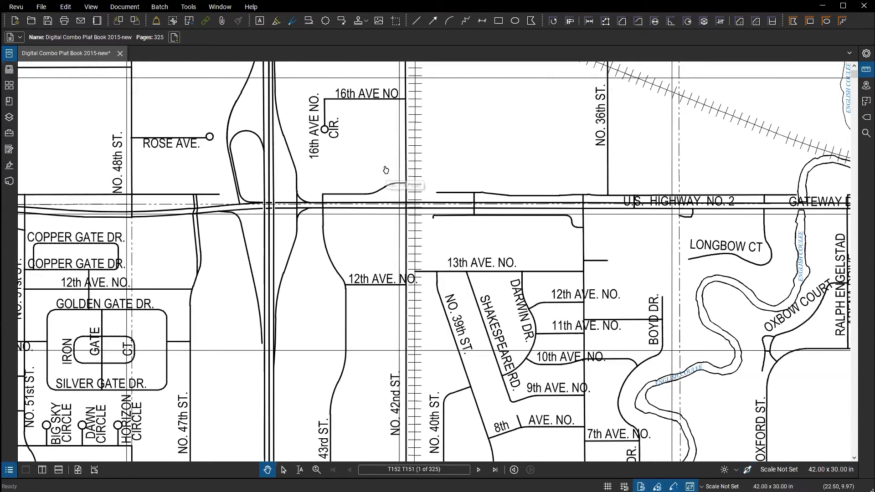
# Inspect the thick road lines along U.S. Highway No. 2 up close and disable line weights.
pyautogui.scroll(10, 376, 192)
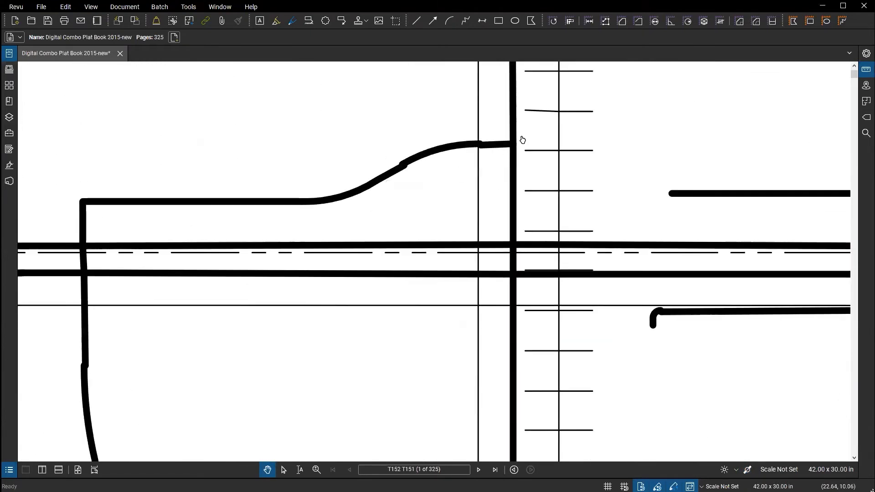
pyautogui.click(516, 166)
pyautogui.click(749, 470)
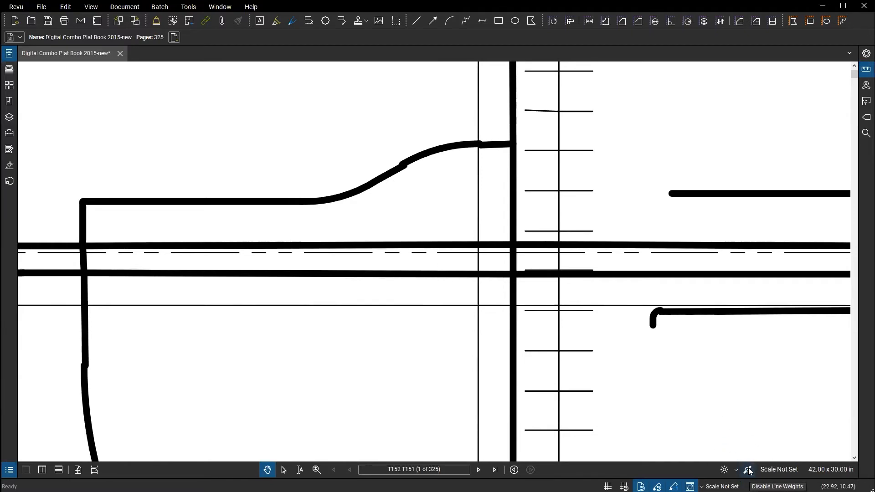
# Disable line weights for the road map on the first page and open plat page 27L.
pyautogui.click(748, 469)
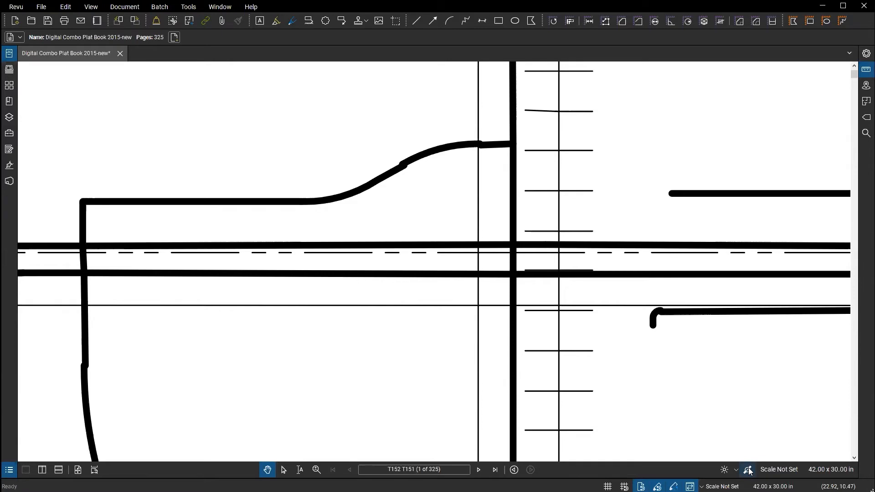
pyautogui.click(748, 470)
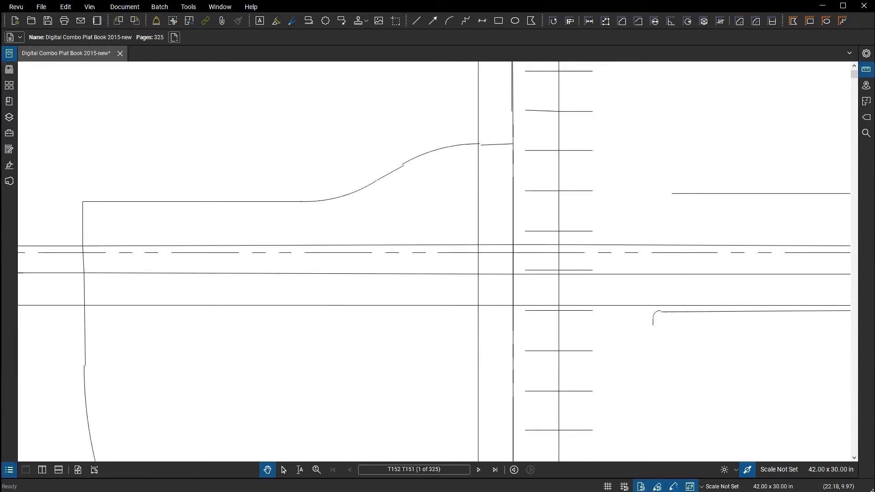
pyautogui.click(91, 7)
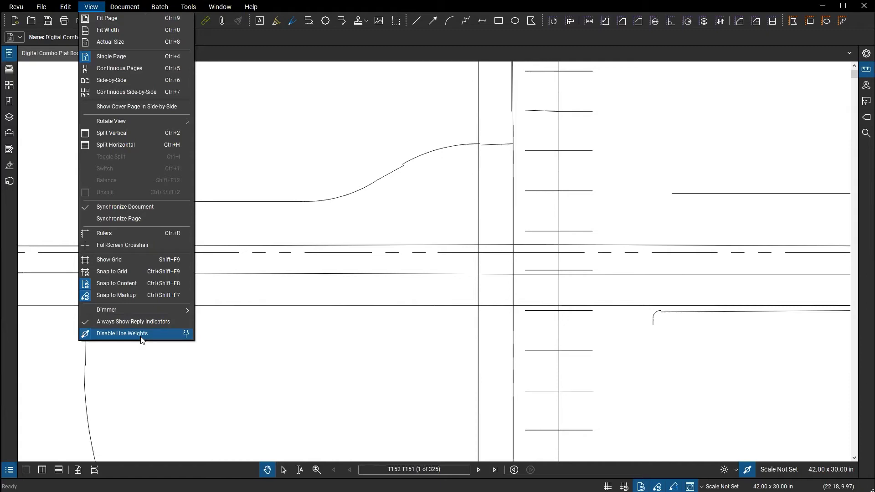
pyautogui.click(290, 324)
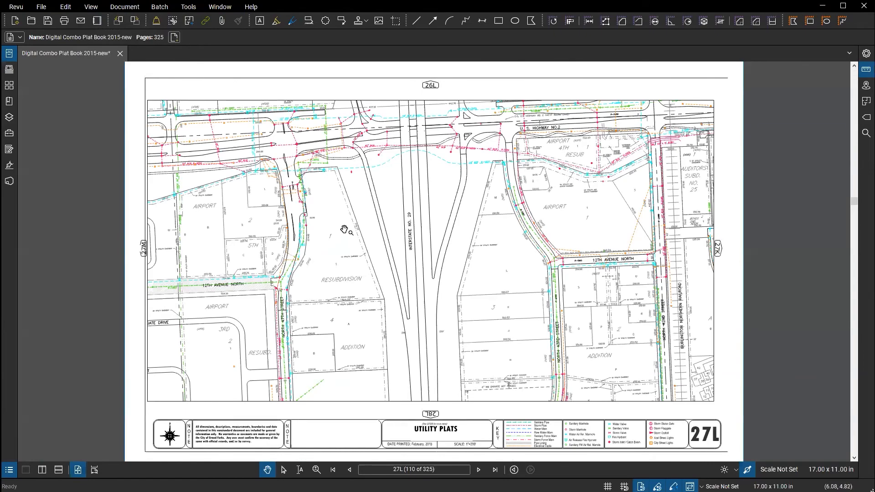
# Disable line weights on page 27L and examine the linework around the Interstate No. 29 interchange.
pyautogui.scroll(8, 330, 197)
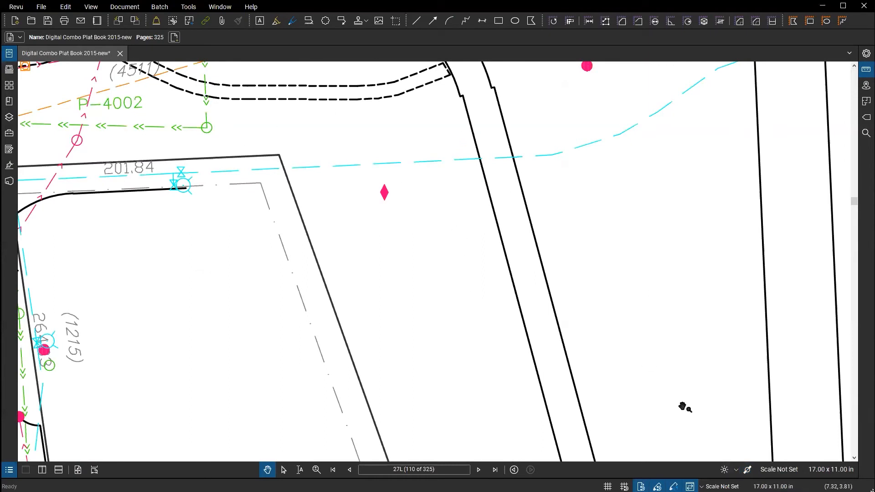
pyautogui.click(748, 470)
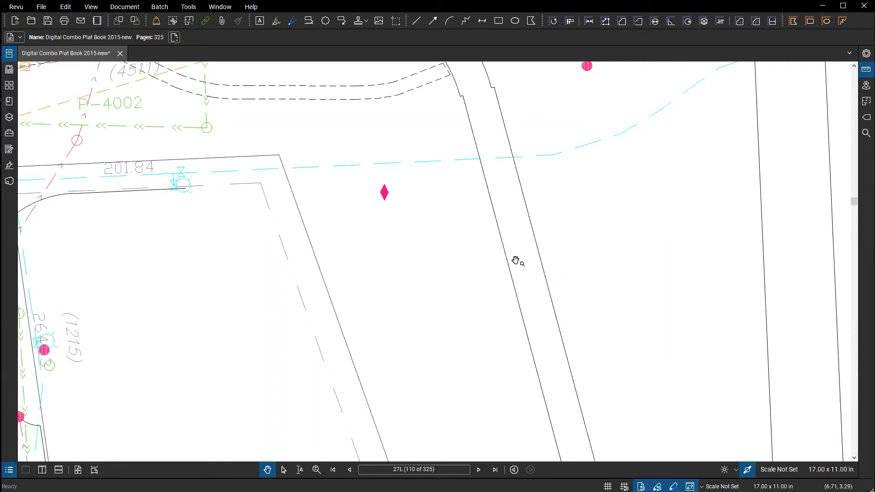
pyautogui.scroll(-5, 515, 261)
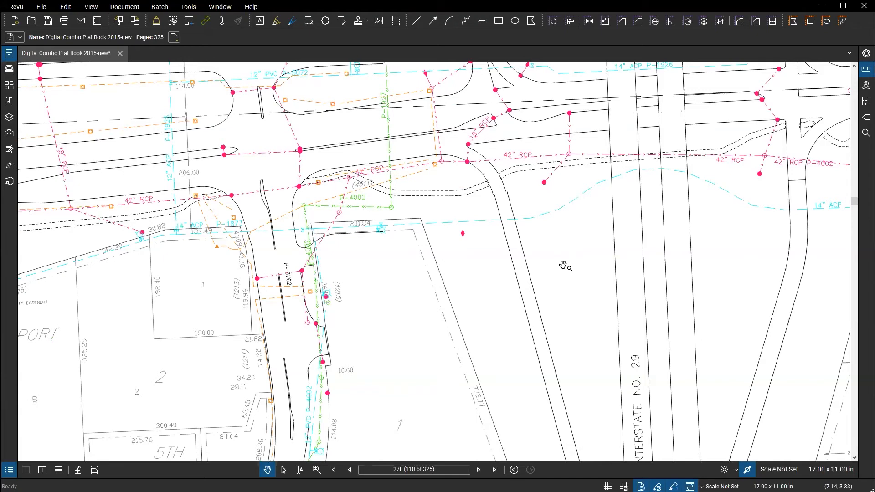
pyautogui.moveTo(573, 261); pyautogui.dragTo(509, 240)
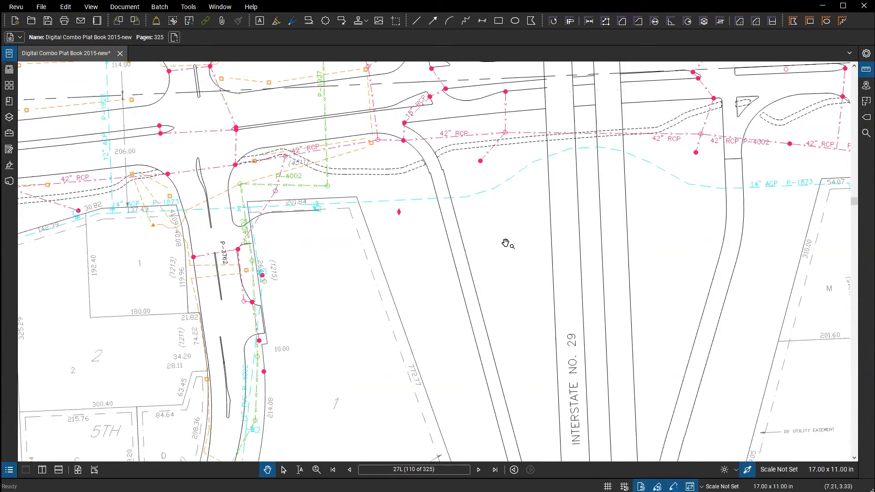
pyautogui.scroll(-5, 506, 243)
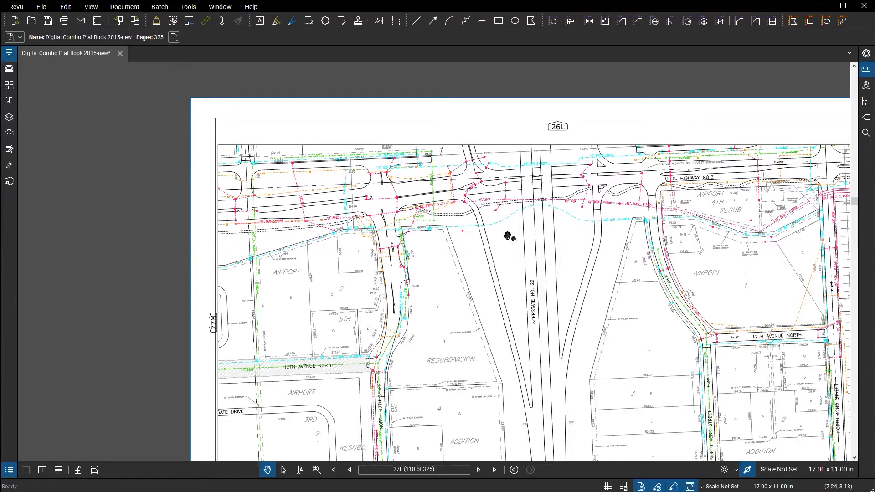
pyautogui.scroll(5, 508, 236)
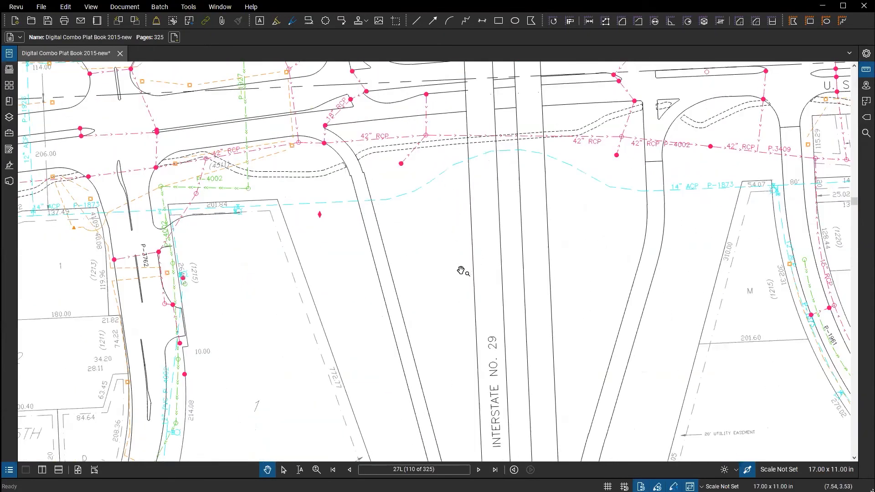
pyautogui.scroll(-3, 424, 230)
pyautogui.scroll(2, 330, 109)
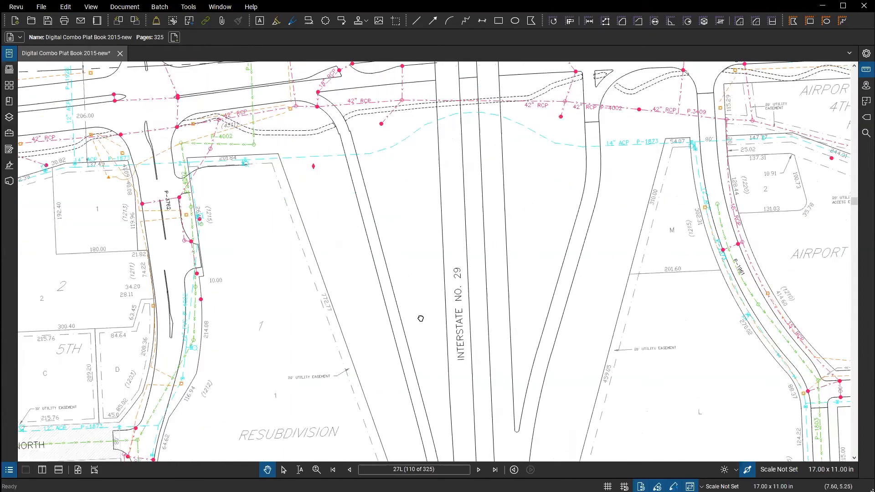
pyautogui.scroll(-2, 417, 313)
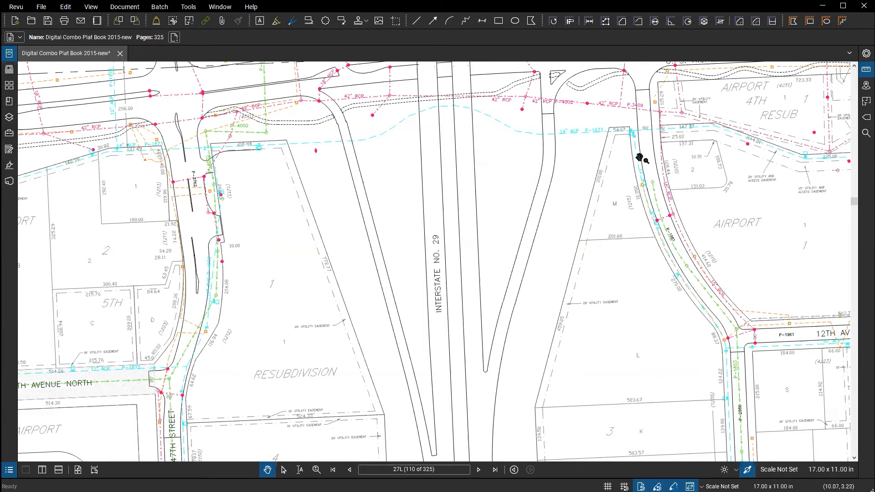
# Start Dynamic Fill on page 27L and move its floating options bar down over the interchange.
pyautogui.click(772, 23)
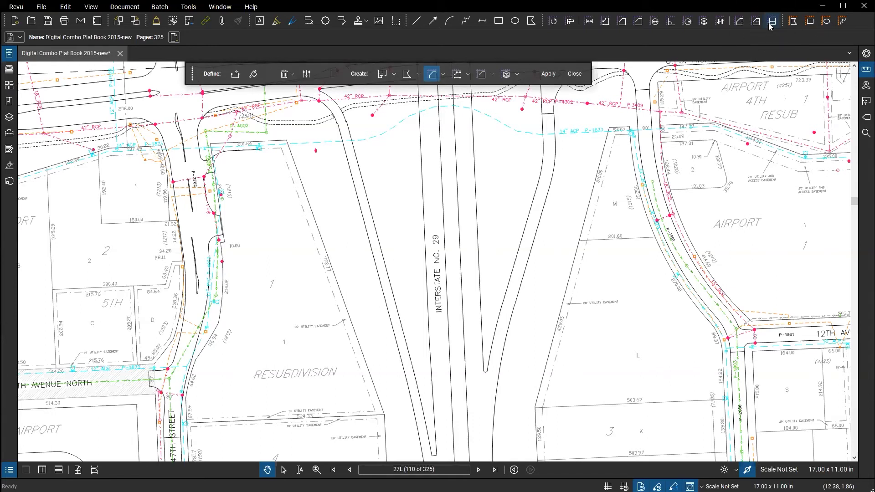
pyautogui.click(865, 71)
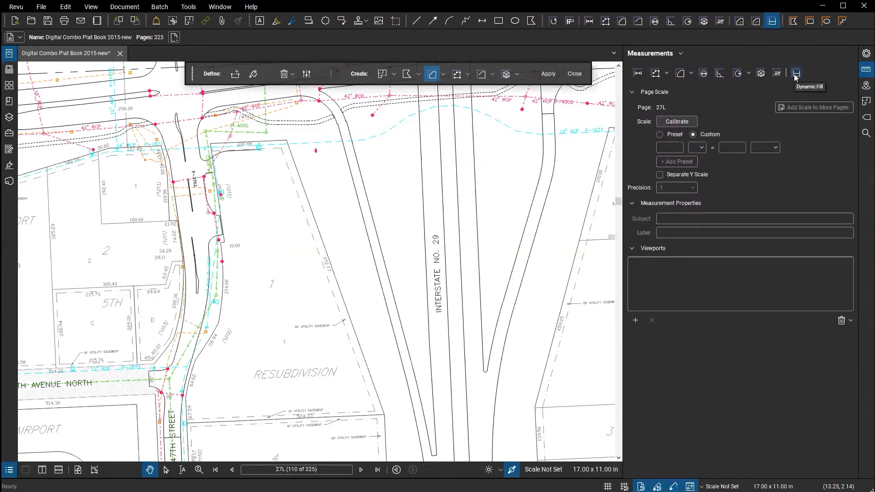
pyautogui.moveTo(620, 141); pyautogui.dragTo(700, 140)
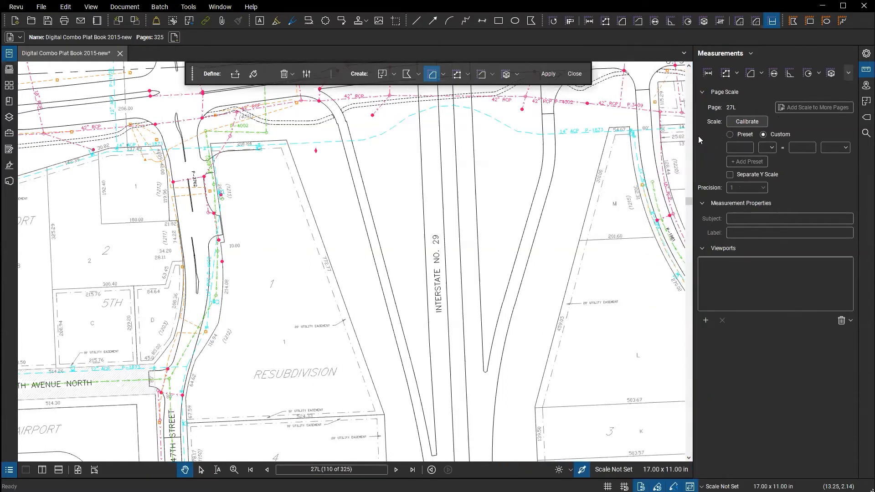
pyautogui.click(849, 79)
pyautogui.click(570, 145)
pyautogui.doubleClick(692, 143)
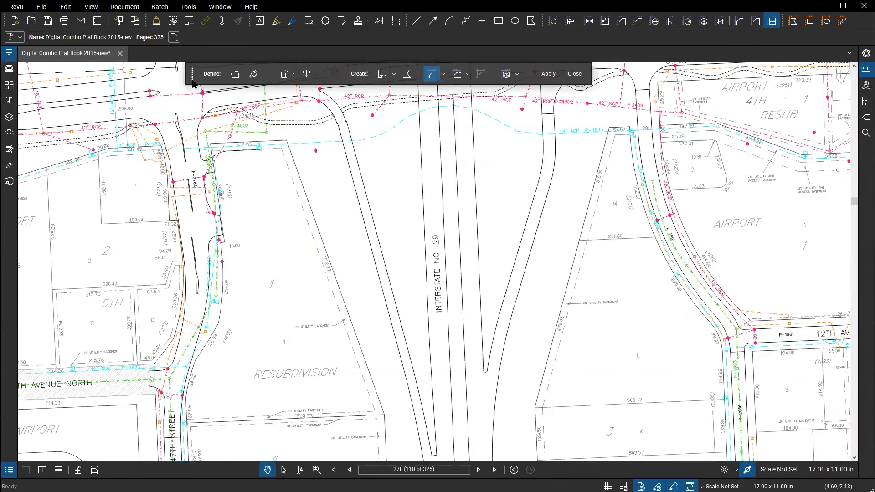
pyautogui.moveTo(192, 83); pyautogui.dragTo(178, 149)
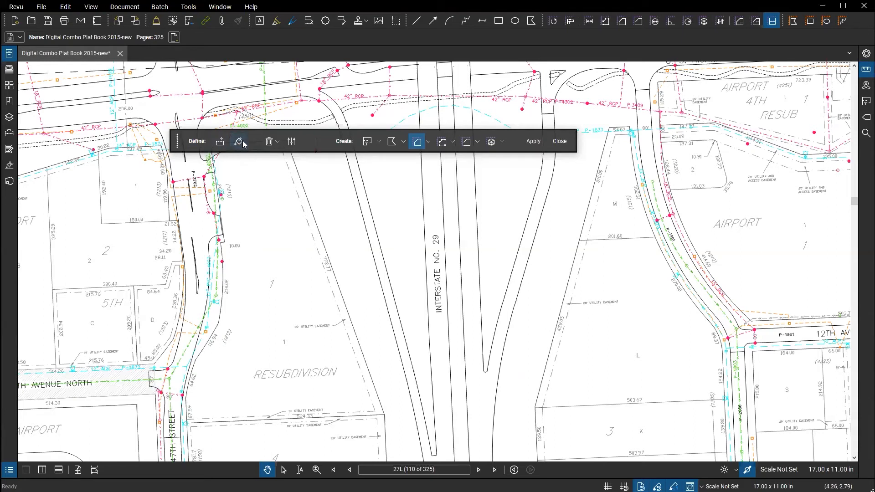
# Try filling the wedge between the western ramp and Interstate No. 29, and clear all the fill.
pyautogui.press('ctrl')
pyautogui.press('ctrl')
pyautogui.press('ctrl')
pyautogui.press('ctrl')
pyautogui.press('ctrl')
pyautogui.click(238, 141)
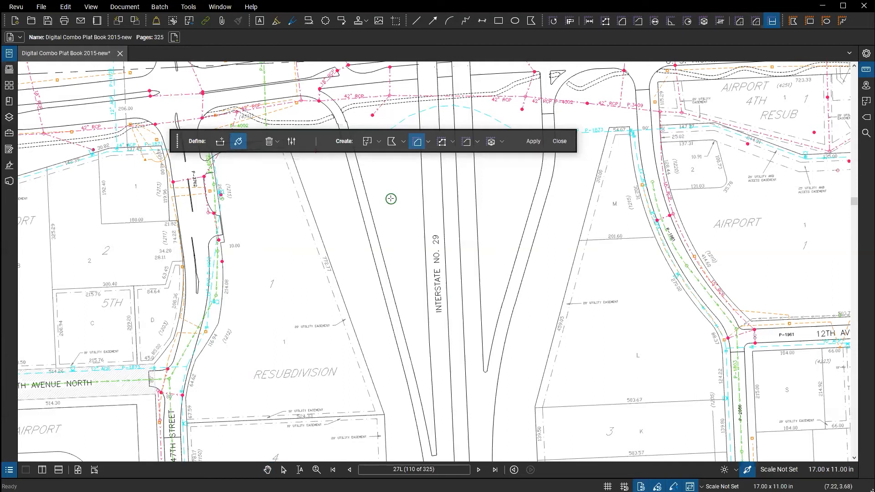
pyautogui.moveTo(387, 178); pyautogui.dragTo(395, 208)
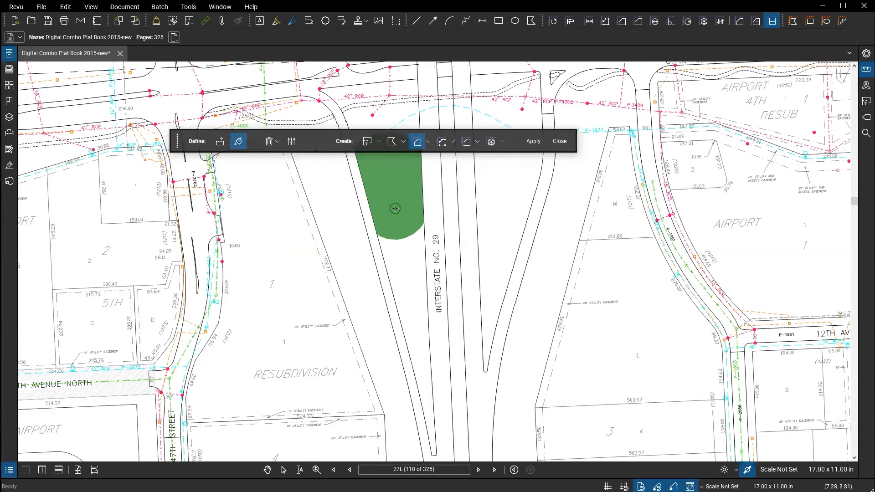
pyautogui.moveTo(395, 209)
pyautogui.mouseDown()
pyautogui.moveTo(378, 199)
pyautogui.moveTo(400, 223)
pyautogui.moveTo(412, 304)
pyautogui.mouseUp()
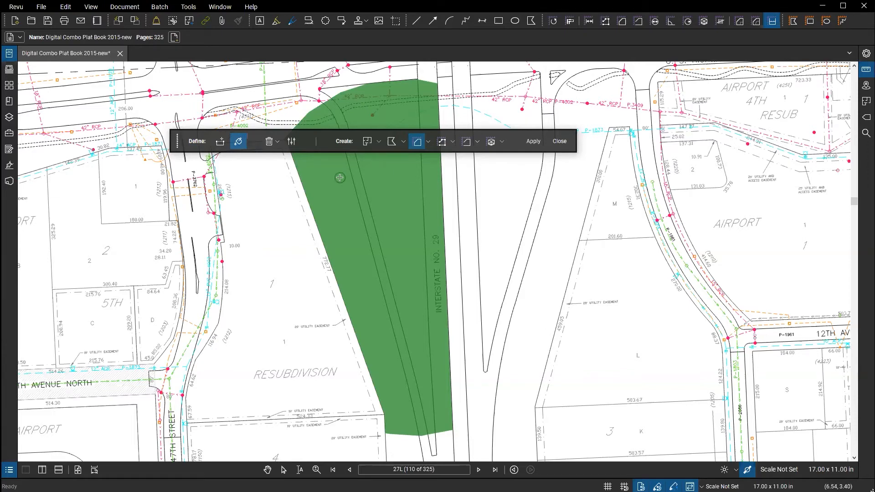
pyautogui.click(277, 142)
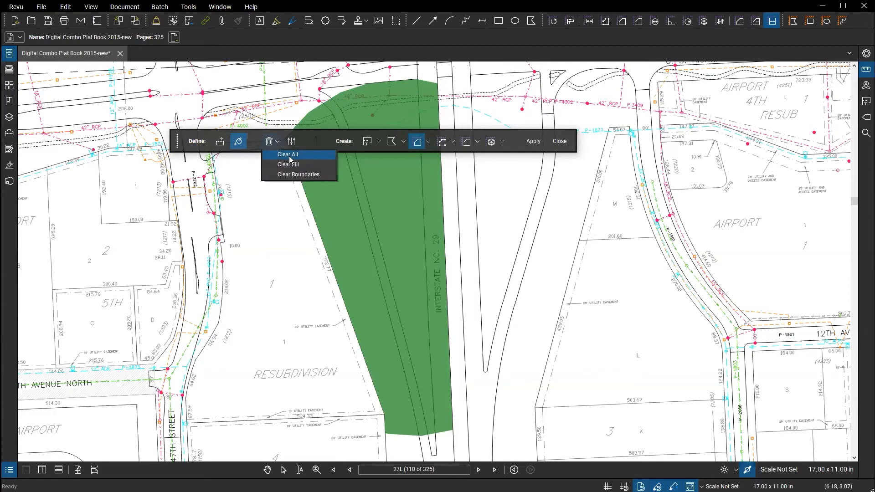
pyautogui.click(290, 159)
# Fill the area south of U.S. Highway No. 2 between the western ramp and Interstate No. 29, spreading across the interstate's edge line.
pyautogui.scroll(5, 397, 176)
pyautogui.moveTo(430, 298); pyautogui.dragTo(407, 367)
pyautogui.moveTo(373, 255)
pyautogui.mouseDown()
pyautogui.moveTo(365, 295)
pyautogui.moveTo(258, 251)
pyautogui.mouseUp()
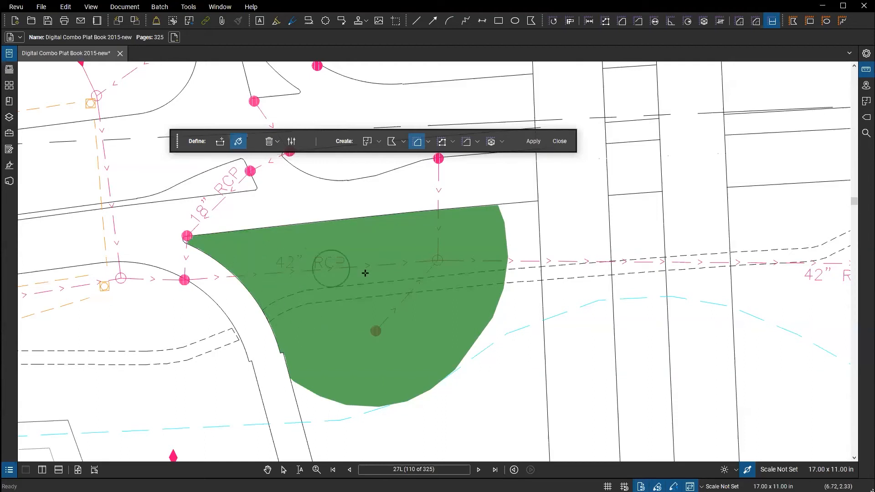
pyautogui.moveTo(475, 248)
pyautogui.mouseDown()
pyautogui.moveTo(490, 322)
pyautogui.moveTo(479, 371)
pyautogui.moveTo(441, 410)
pyautogui.mouseUp()
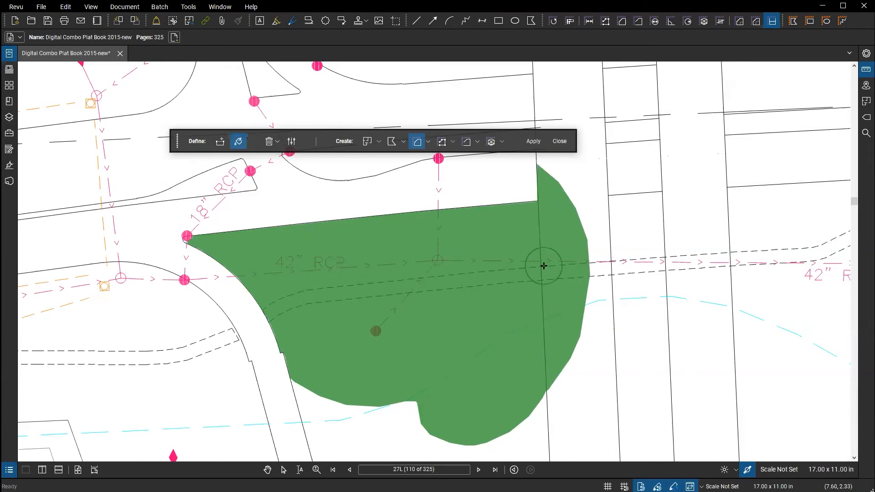
pyautogui.scroll(5, 542, 265)
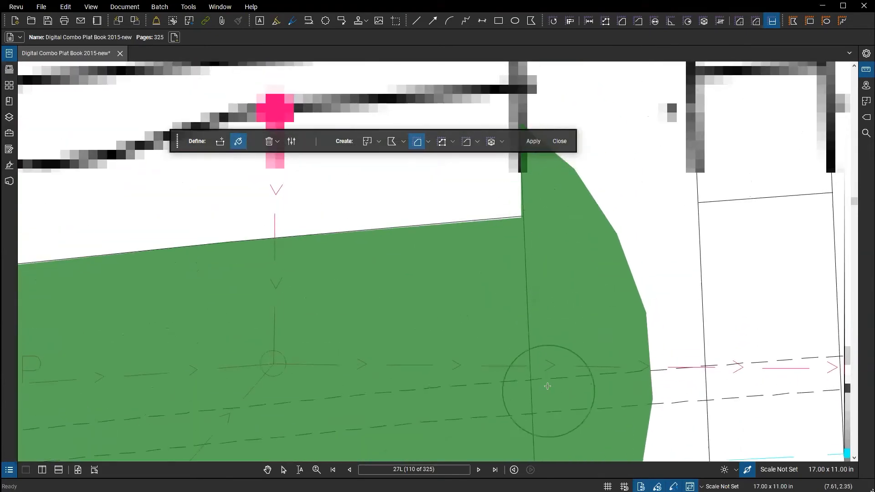
pyautogui.scroll(-3, 546, 360)
pyautogui.moveTo(426, 410); pyautogui.dragTo(447, 230)
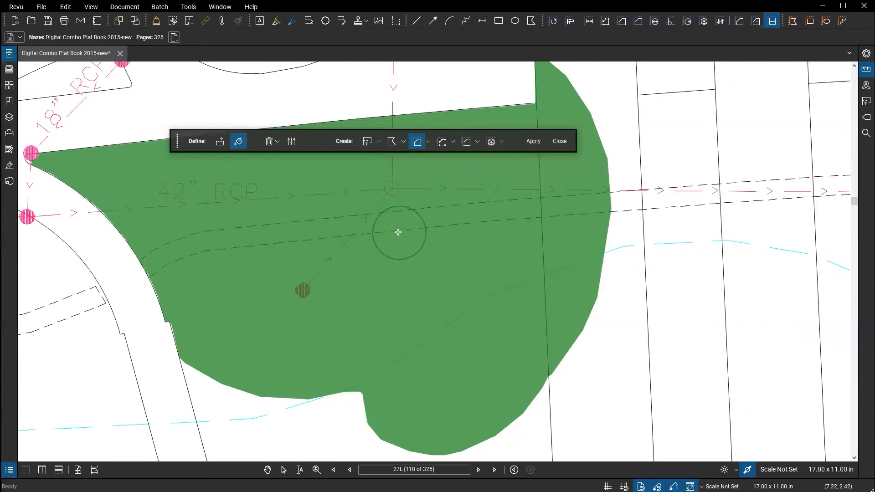
# Set the fill size to 25% and fill the small triangular traffic island east of Interstate No. 29, just north of the highway median.
pyautogui.scroll(-4, 515, 229)
pyautogui.moveTo(583, 250); pyautogui.dragTo(355, 237)
pyautogui.moveTo(533, 239); pyautogui.dragTo(506, 324)
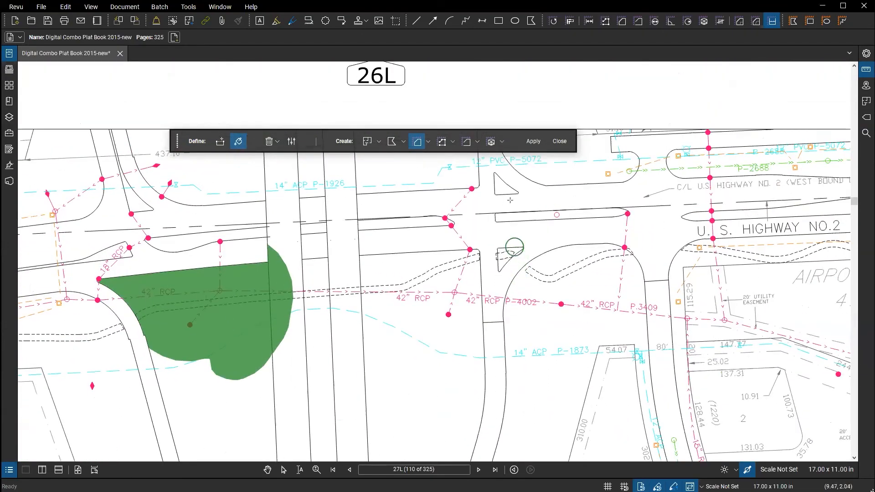
pyautogui.scroll(5, 511, 221)
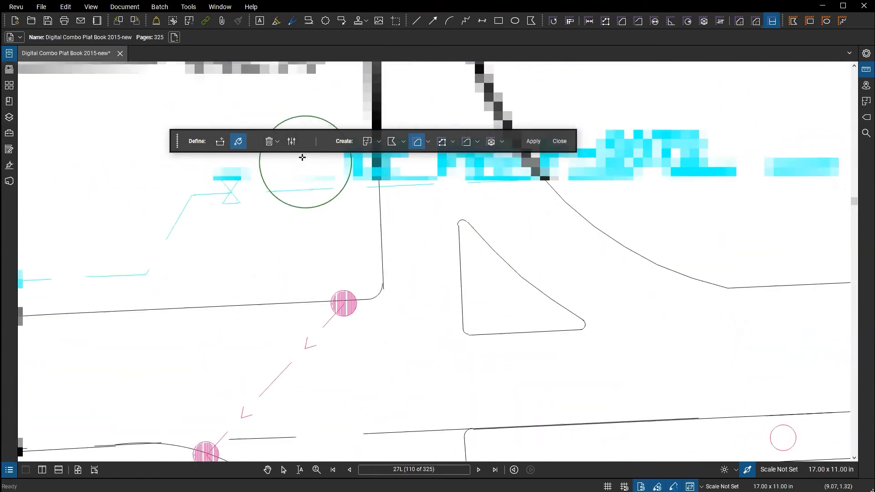
pyautogui.click(292, 141)
pyautogui.moveTo(338, 194); pyautogui.dragTo(191, 194)
pyautogui.moveTo(493, 296)
pyautogui.mouseDown()
pyautogui.moveTo(506, 327)
pyautogui.moveTo(487, 295)
pyautogui.mouseUp()
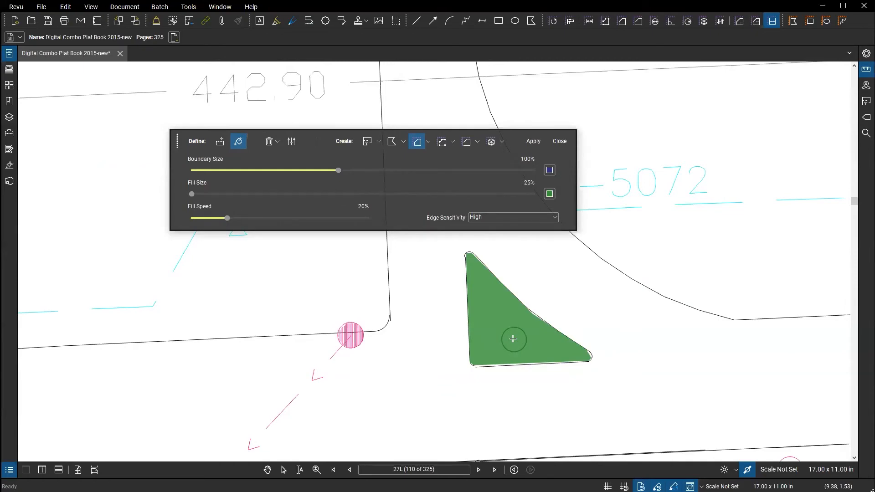
# Add a polygon to the markups Dynamic Fill creates, and close the tool without applying the fill.
pyautogui.scroll(-5, 512, 339)
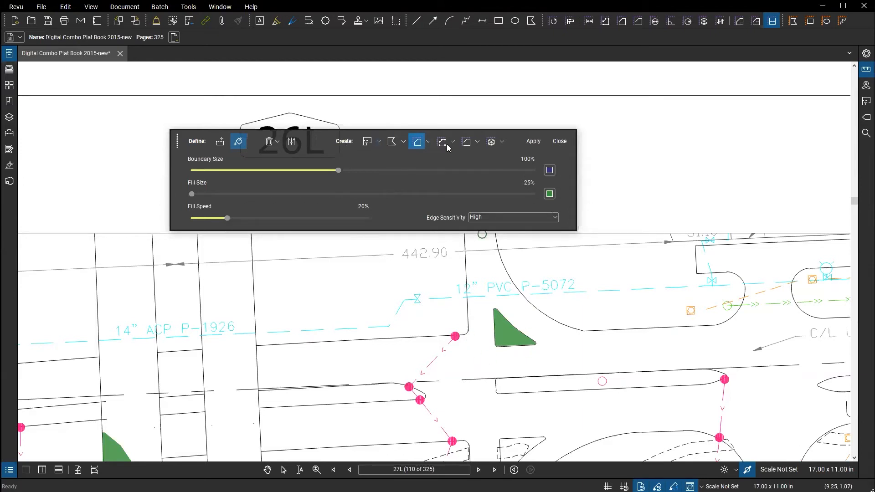
pyautogui.click(391, 144)
pyautogui.click(291, 141)
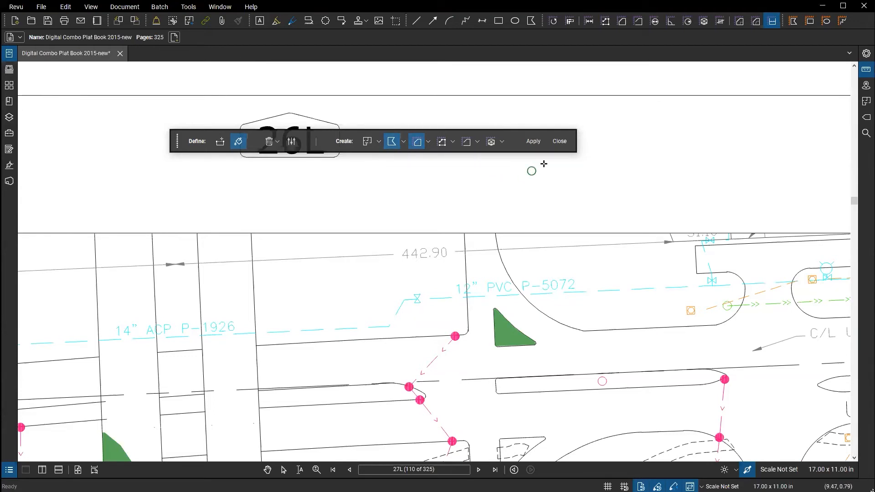
pyautogui.click(565, 144)
# Return to the first page, open plat page 27F from its map and bring the river into closer view.
pyautogui.scroll(-3, 167, 164)
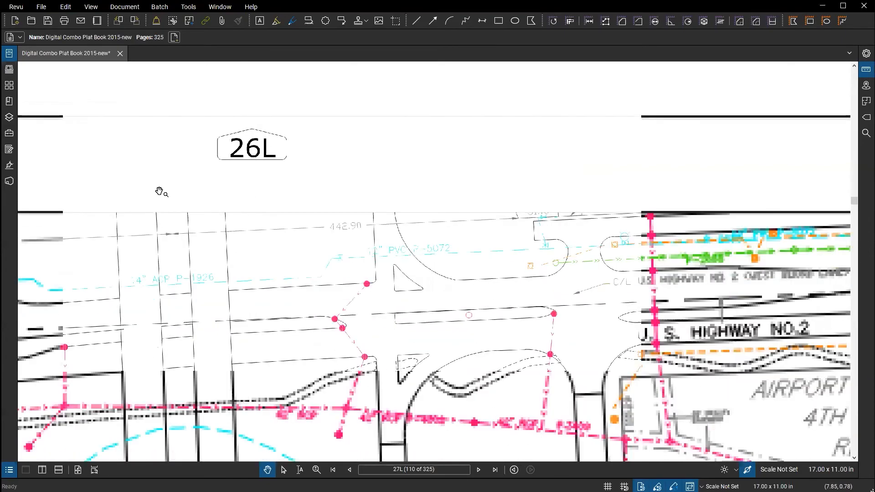
pyautogui.click(333, 469)
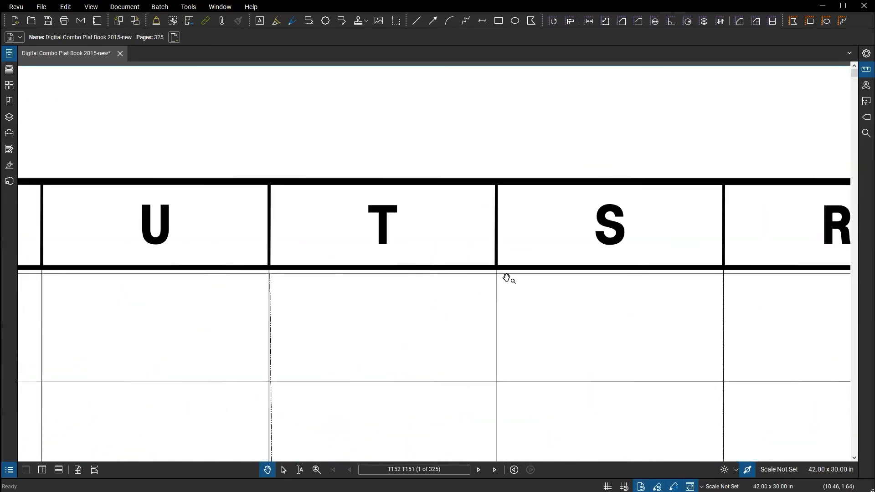
pyautogui.scroll(-3, 511, 292)
pyautogui.moveTo(515, 317); pyautogui.dragTo(201, 101)
pyautogui.moveTo(453, 218); pyautogui.dragTo(303, 139)
pyautogui.scroll(5, 473, 212)
pyautogui.scroll(1, 494, 155)
pyautogui.moveTo(456, 153); pyautogui.dragTo(432, 226)
pyautogui.click(433, 225)
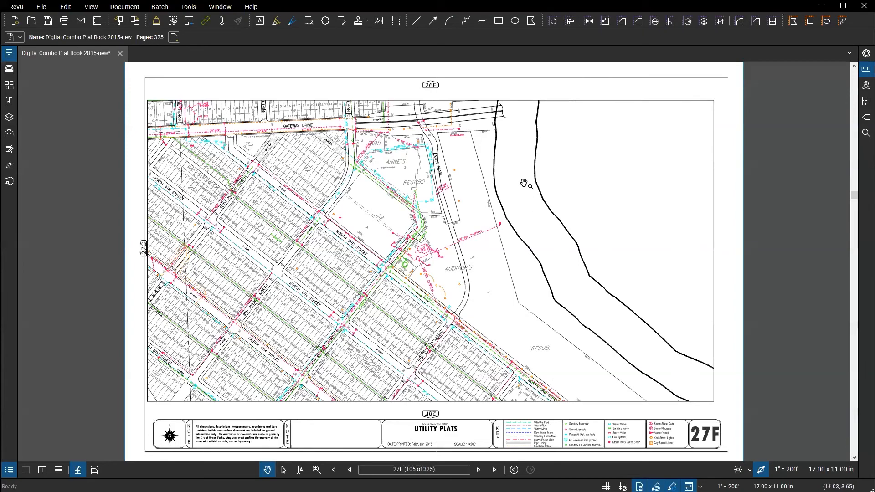
pyautogui.moveTo(517, 150); pyautogui.dragTo(400, 140)
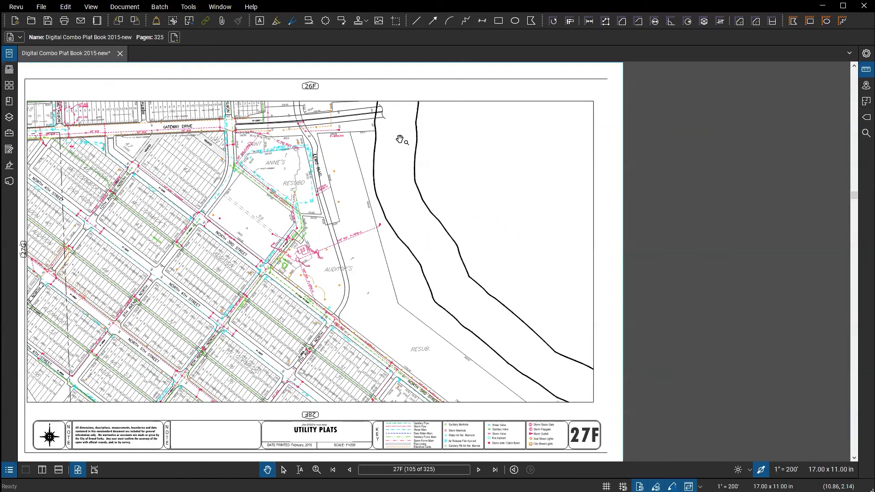
pyautogui.scroll(2, 401, 140)
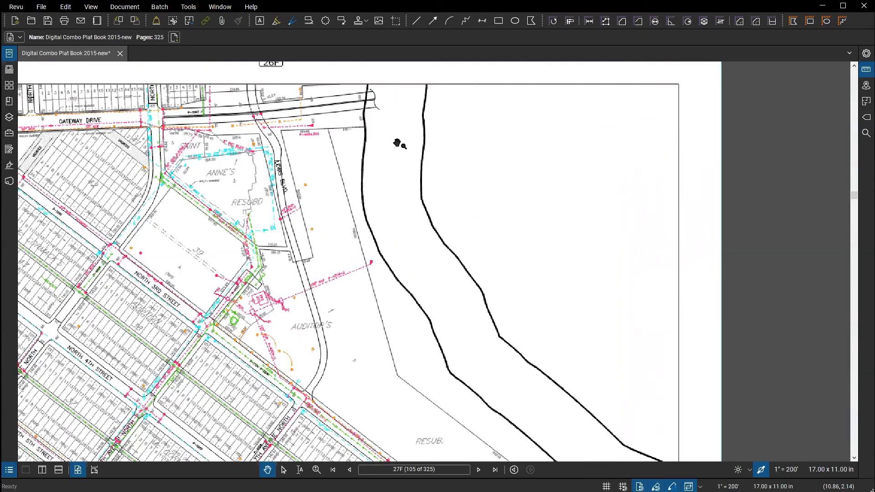
# Use Dynamic Fill to flood the river channel on plat 27F from the map's north border to its southeast corner.
pyautogui.click(771, 22)
pyautogui.moveTo(424, 205)
pyautogui.mouseDown()
pyautogui.moveTo(462, 276)
pyautogui.moveTo(434, 188)
pyautogui.moveTo(425, 209)
pyautogui.mouseUp()
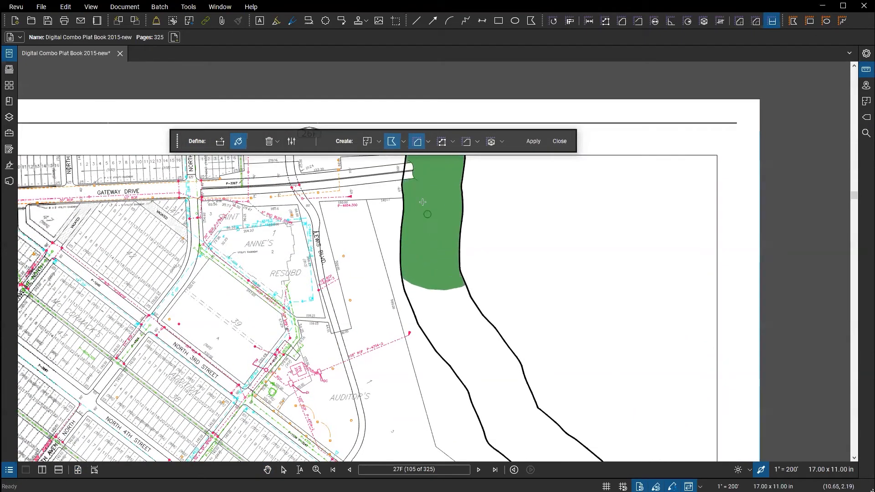
pyautogui.scroll(5, 425, 209)
pyautogui.moveTo(434, 249); pyautogui.dragTo(432, 264)
pyautogui.scroll(-5, 475, 308)
pyautogui.moveTo(498, 374)
pyautogui.mouseDown()
pyautogui.moveTo(390, 201)
pyautogui.moveTo(381, 220)
pyautogui.moveTo(456, 342)
pyautogui.moveTo(588, 440)
pyautogui.mouseUp()
pyautogui.moveTo(575, 363); pyautogui.dragTo(460, 196)
pyautogui.scroll(4, 472, 291)
pyautogui.moveTo(482, 288); pyautogui.dragTo(498, 299)
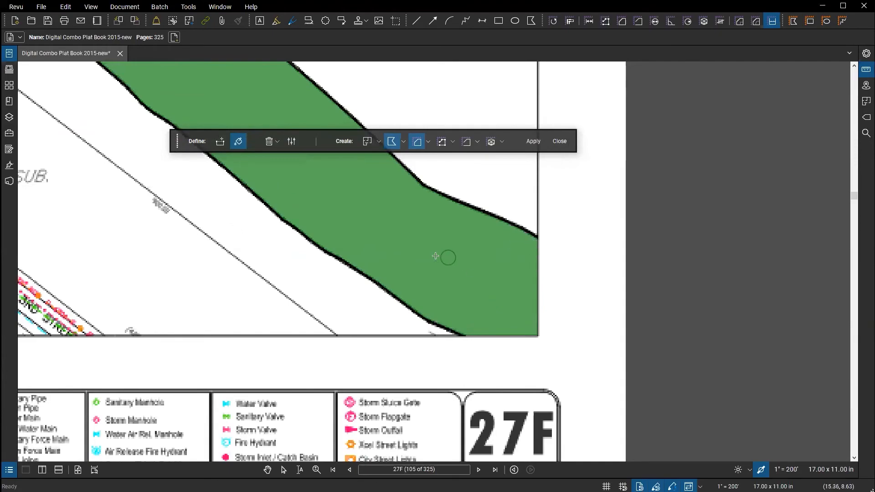
pyautogui.scroll(-5, 435, 256)
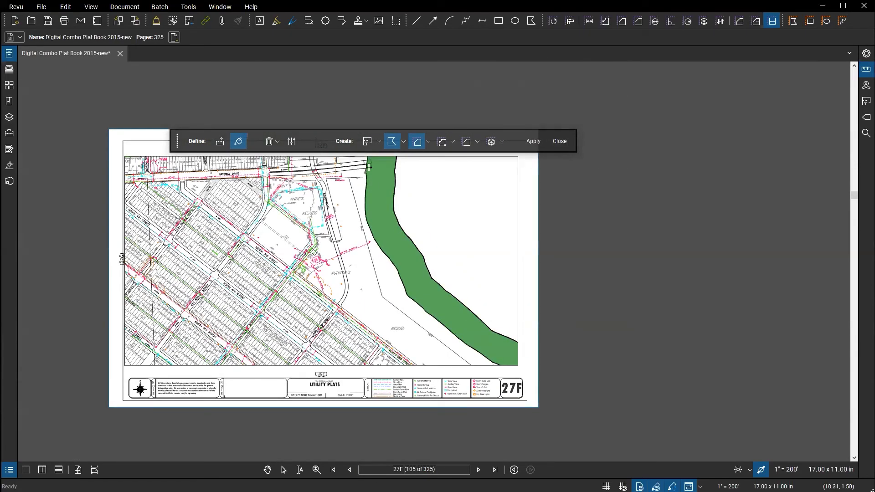
# Turn off the polygon output, keep Area Measurement with Default Properties, and apply the fill to the river.
pyautogui.click(391, 142)
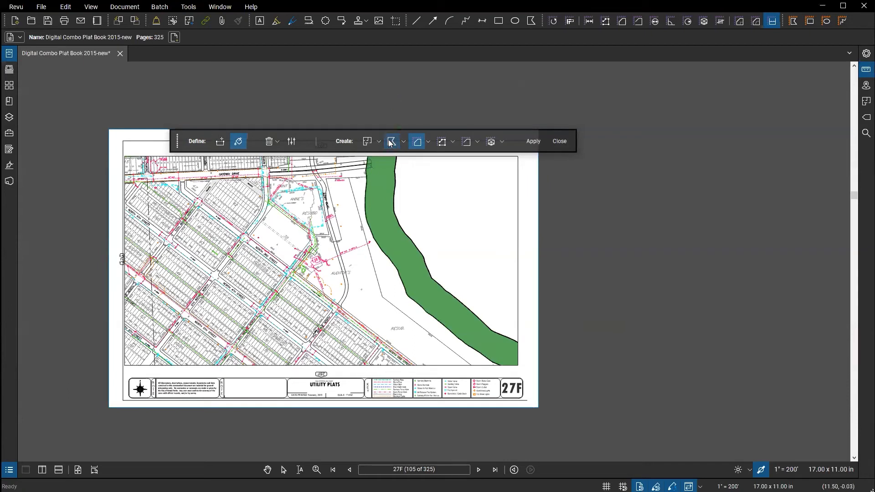
pyautogui.click(428, 142)
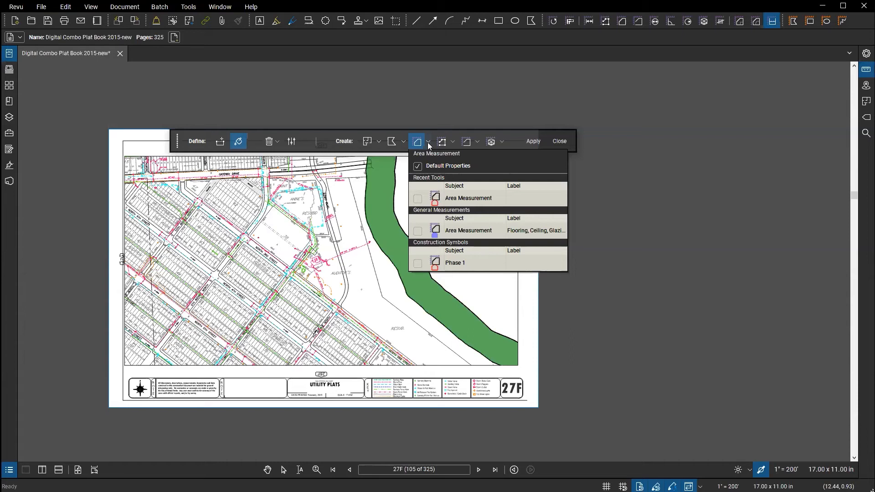
pyautogui.click(446, 169)
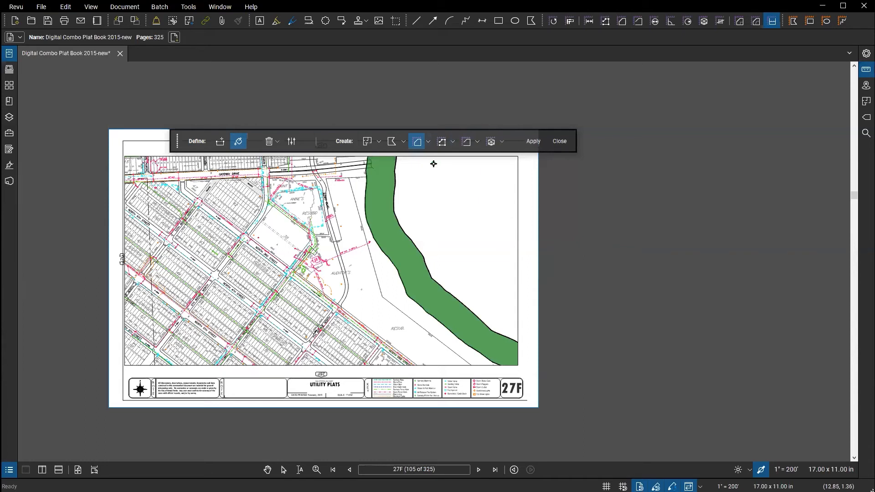
pyautogui.click(533, 141)
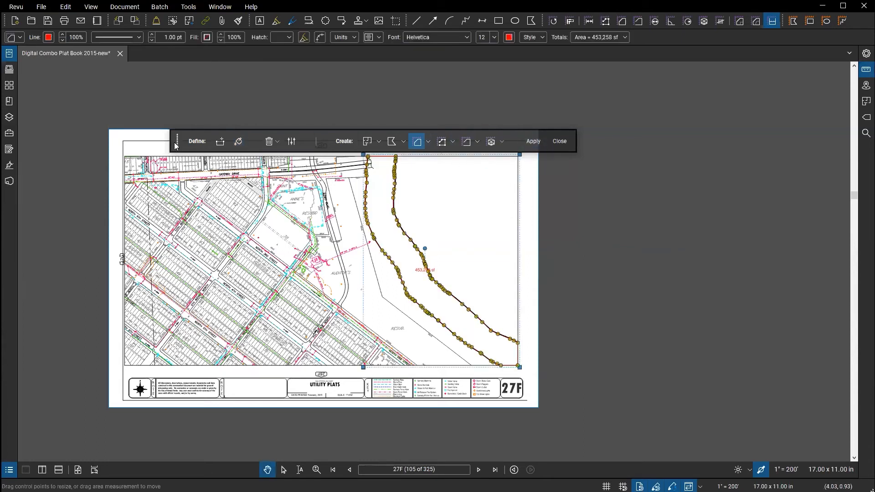
# Examine how closely the area measurement's outline follows both riverbanks, and close Dynamic Fill.
pyautogui.moveTo(177, 143); pyautogui.dragTo(181, 106)
pyautogui.scroll(4, 380, 189)
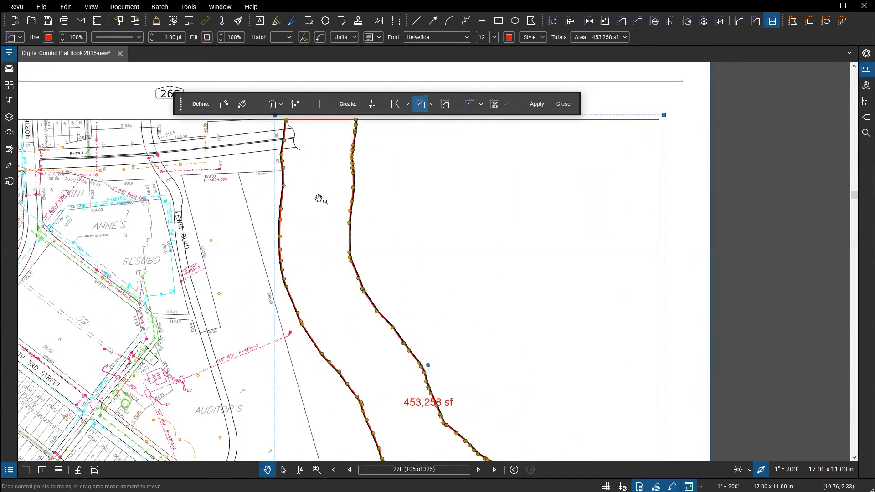
pyautogui.scroll(-3, 323, 216)
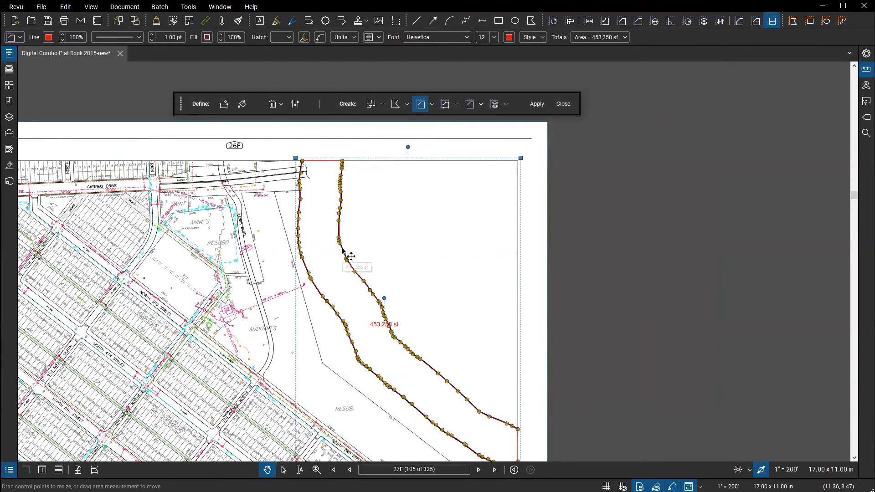
pyautogui.moveTo(415, 337); pyautogui.dragTo(389, 254)
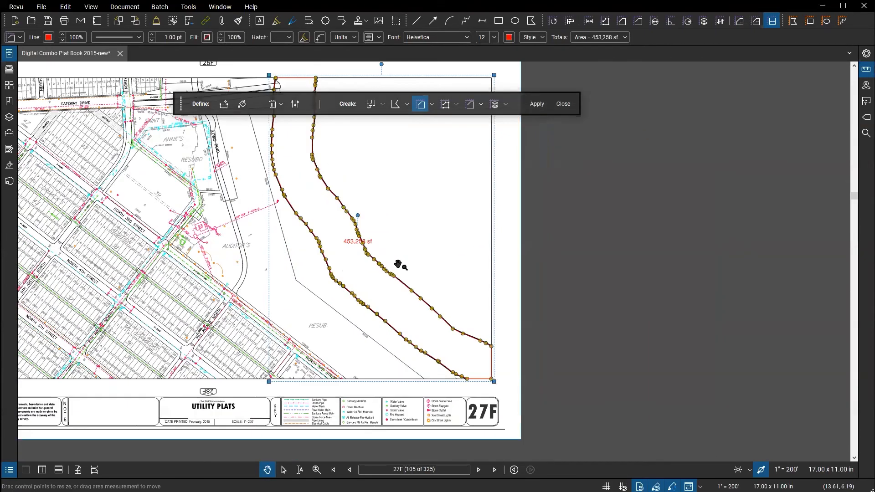
pyautogui.scroll(5, 392, 277)
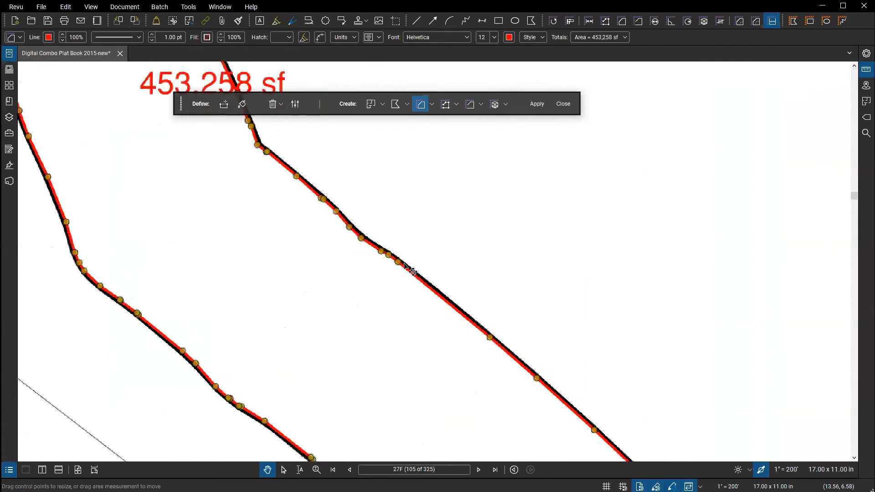
pyautogui.scroll(-2, 333, 256)
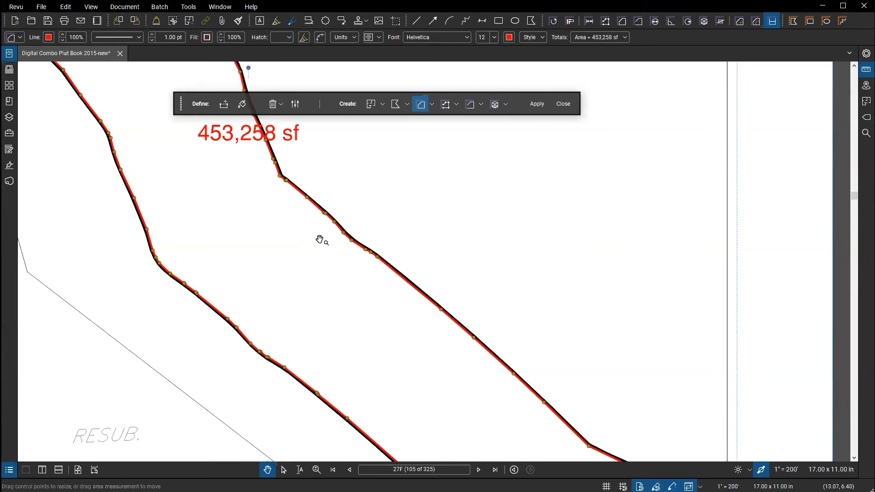
pyautogui.scroll(-2, 278, 245)
pyautogui.scroll(-3, 283, 255)
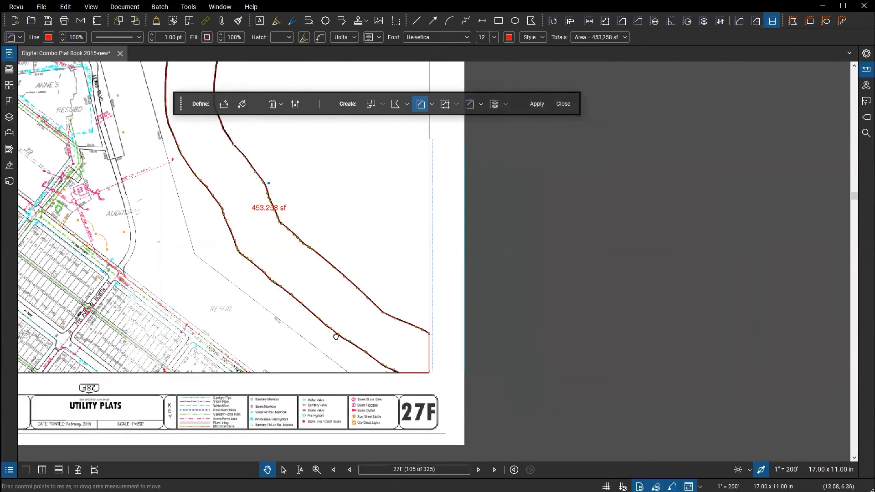
pyautogui.scroll(2, 334, 335)
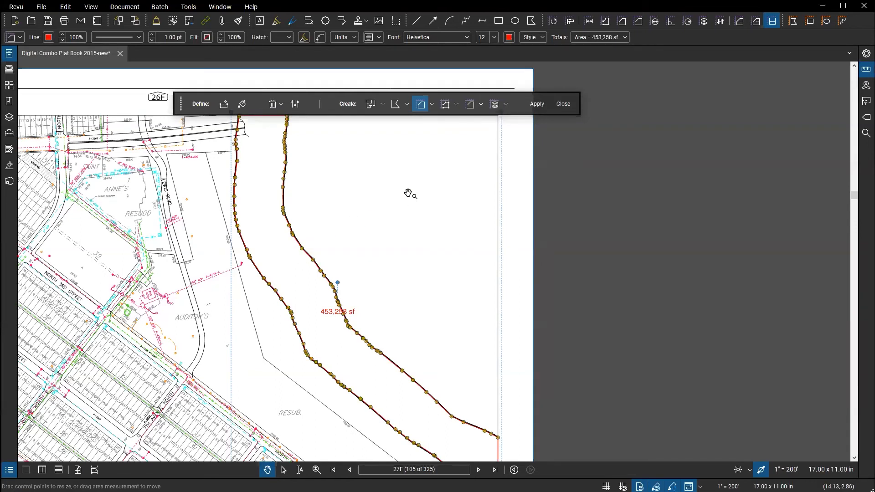
pyautogui.click(563, 104)
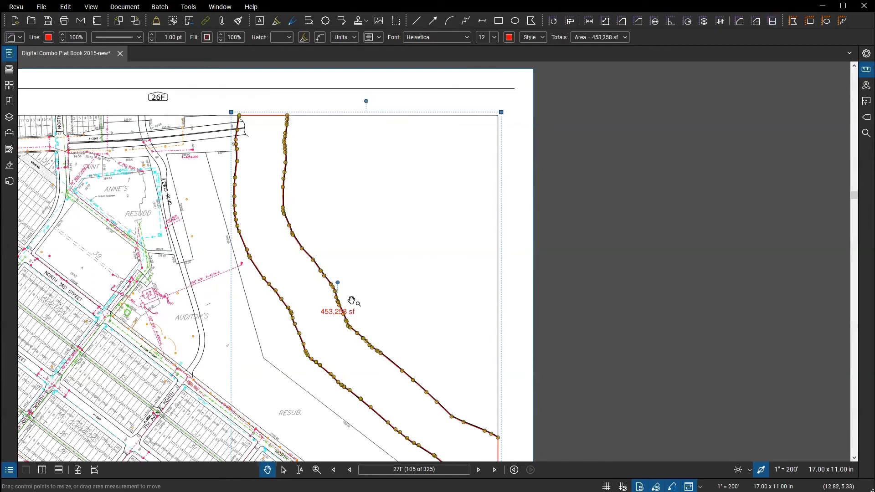
# Move the river measurement's area label off the east bank line to the middle of the channel.
pyautogui.scroll(3, 358, 296)
pyautogui.scroll(1, 357, 295)
pyautogui.moveTo(357, 295); pyautogui.dragTo(438, 238)
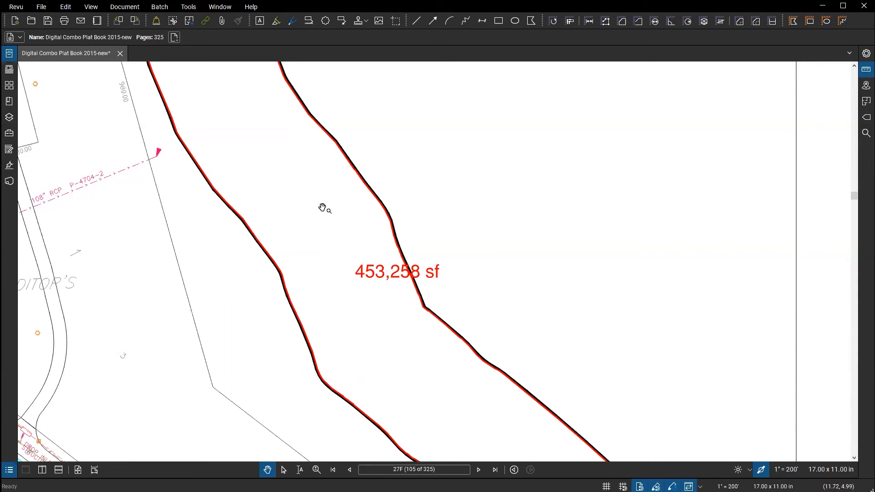
pyautogui.click(307, 207)
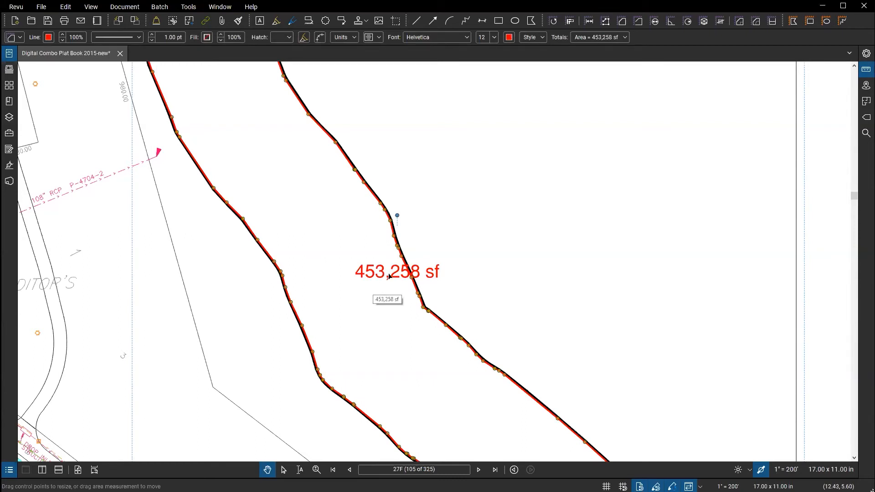
pyautogui.moveTo(392, 276); pyautogui.dragTo(308, 212)
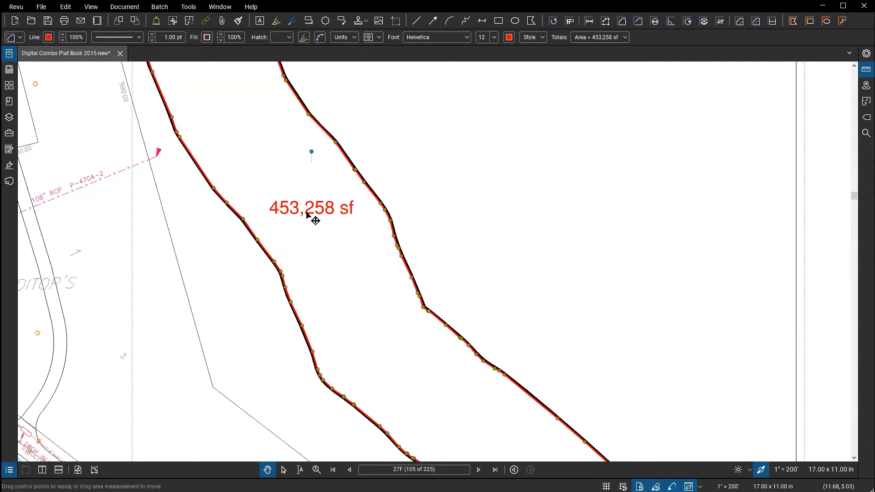
pyautogui.click(458, 205)
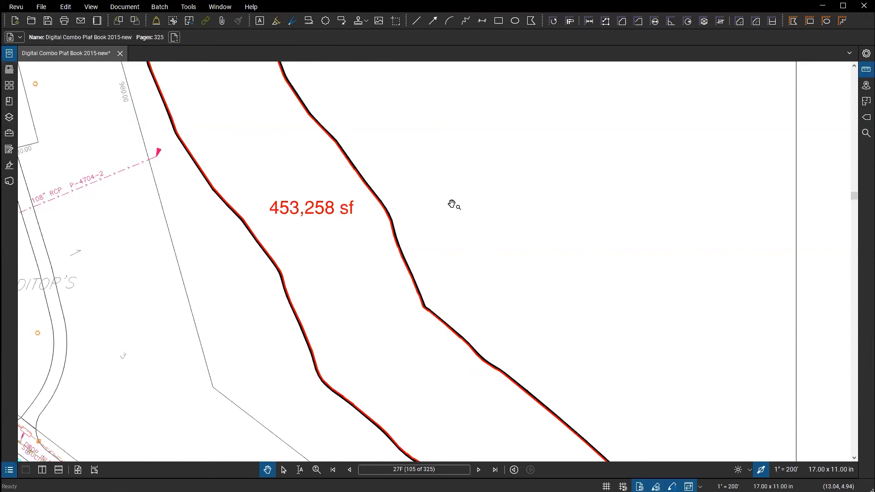
# Take a snapshot of the intersection around the drop inlet structure at North 3rd Street and 7th Avenue North.
pyautogui.scroll(-4, 455, 205)
pyautogui.moveTo(463, 180); pyautogui.dragTo(380, 239)
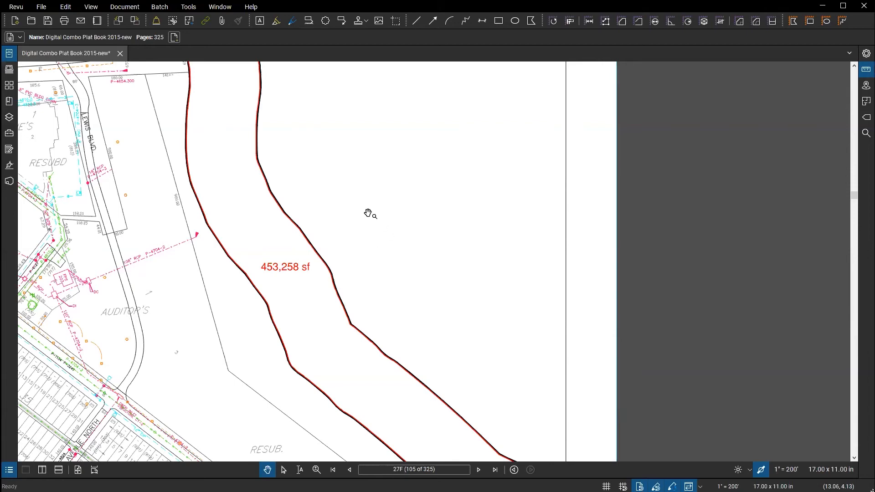
pyautogui.scroll(-2, 363, 212)
pyautogui.scroll(-1, 362, 208)
pyautogui.scroll(-2, 569, 192)
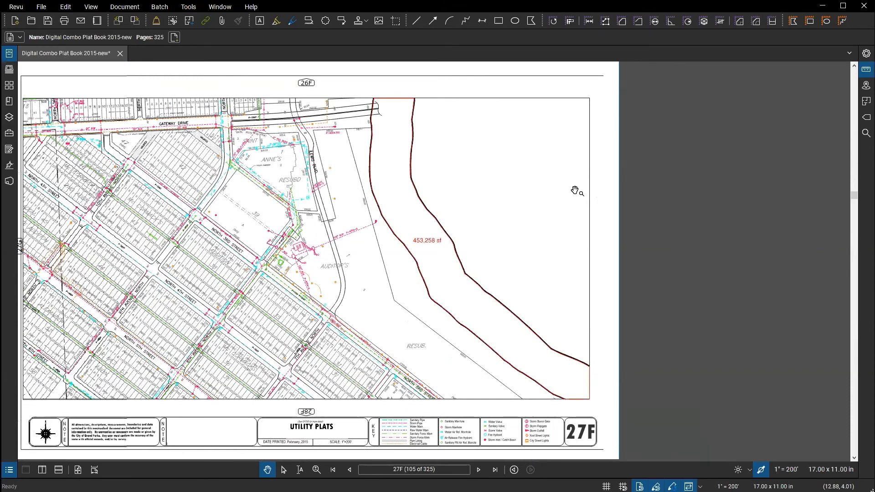
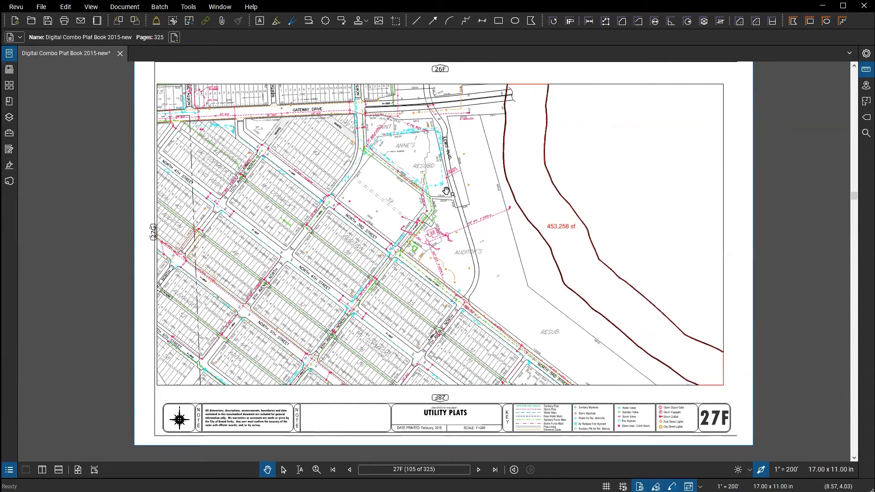
pyautogui.click(115, 10)
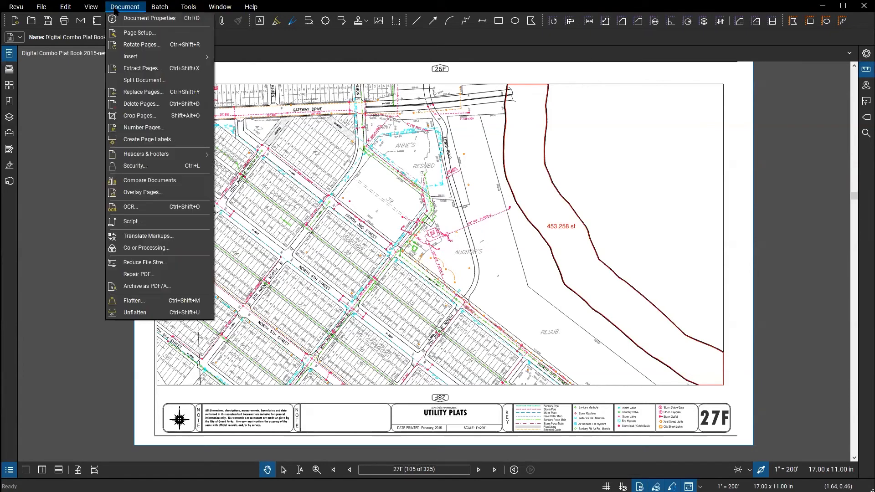
pyautogui.moveTo(66, 7)
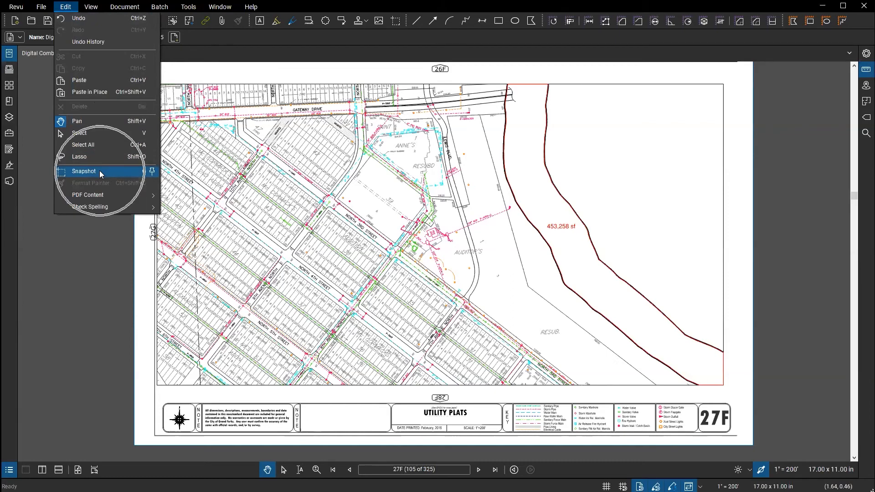
pyautogui.click(129, 172)
pyautogui.scroll(6, 484, 295)
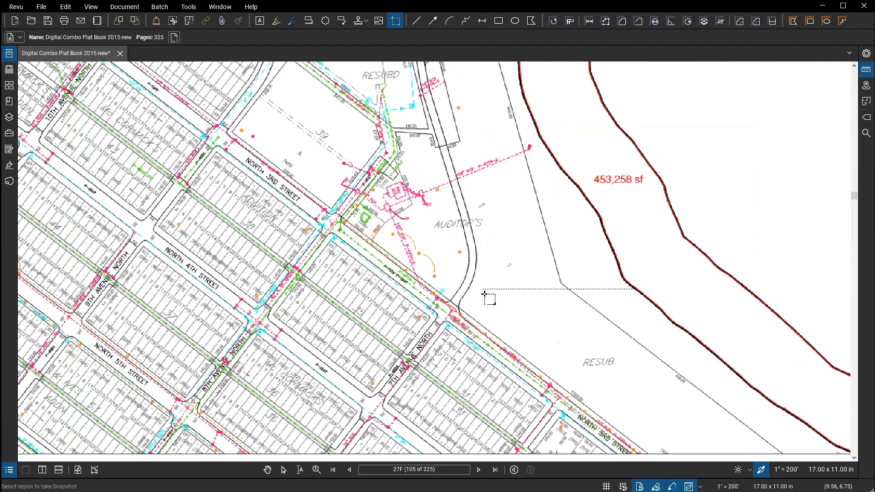
pyautogui.moveTo(484, 137)
pyautogui.mouseDown()
pyautogui.moveTo(449, 180)
pyautogui.moveTo(195, 297)
pyautogui.mouseUp()
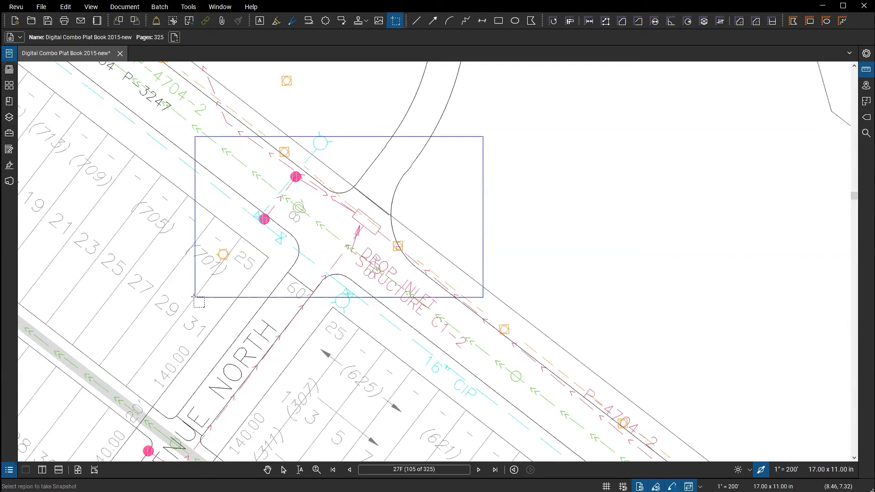
pyautogui.press('Escape')
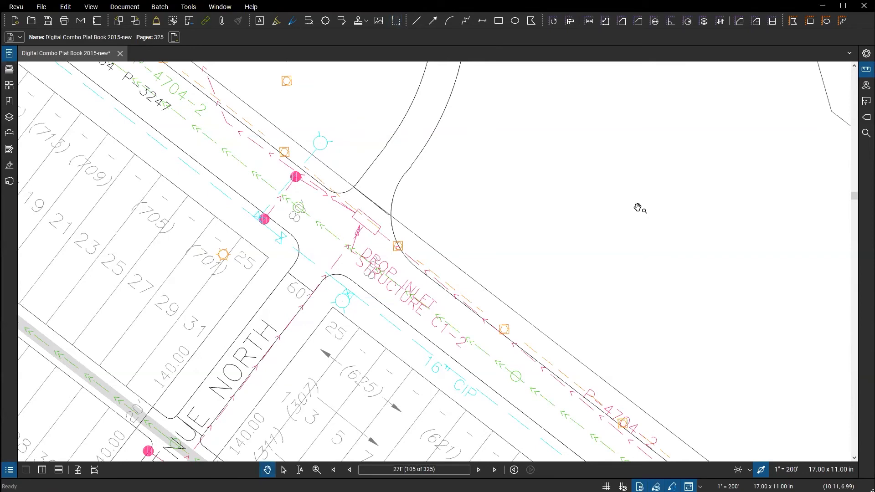
# Paste the snapshot into the blank area northeast of the North 3rd Street intersection on plat 27F.
pyautogui.moveTo(608, 212); pyautogui.dragTo(504, 219)
pyautogui.rightClick(493, 210)
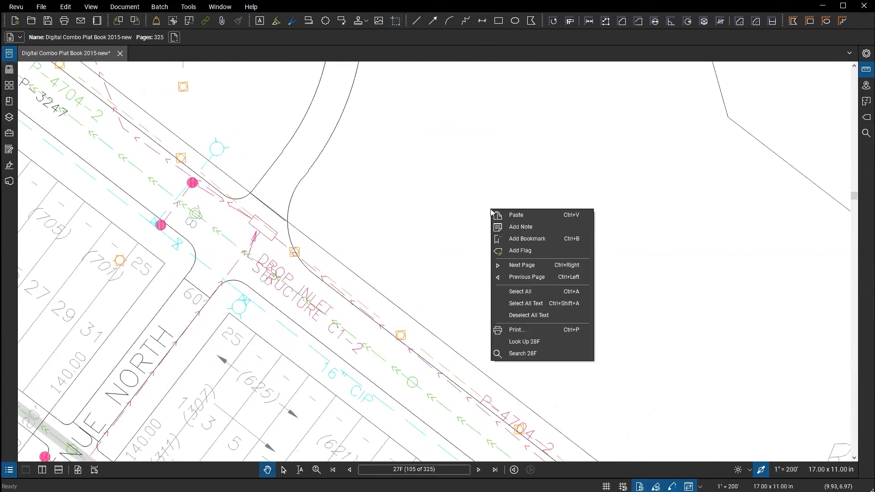
pyautogui.click(534, 215)
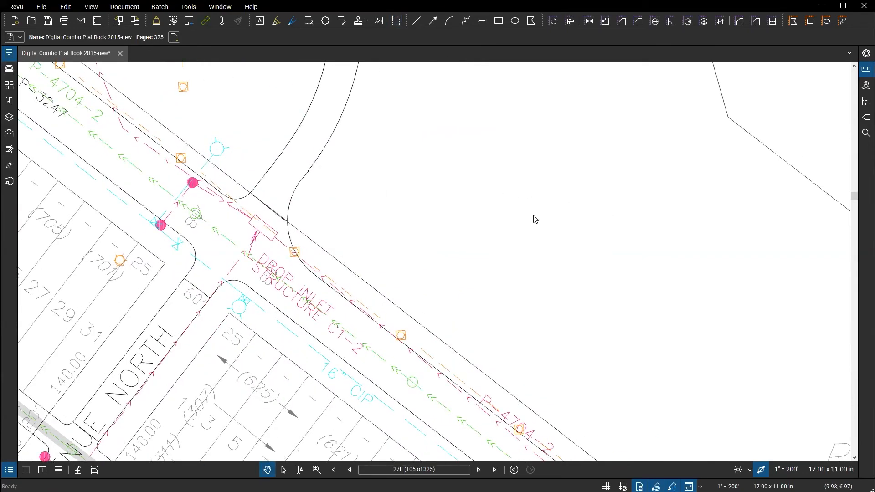
pyautogui.scroll(-3, 576, 209)
pyautogui.moveTo(522, 235)
pyautogui.mouseDown()
pyautogui.moveTo(506, 283)
pyautogui.moveTo(485, 272)
pyautogui.mouseUp()
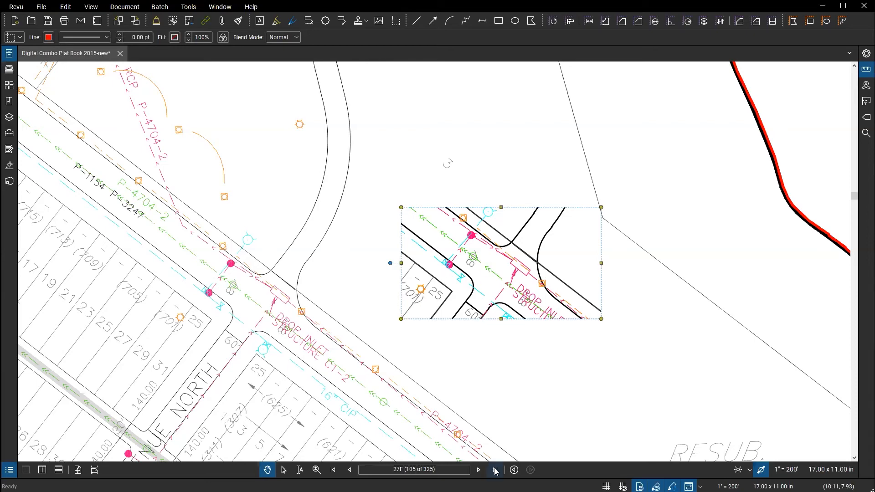
# Go to plat page 27G and paste the snapshot over 11th Avenue North, just east of North 17th Street.
pyautogui.click(477, 470)
pyautogui.scroll(-3, 440, 305)
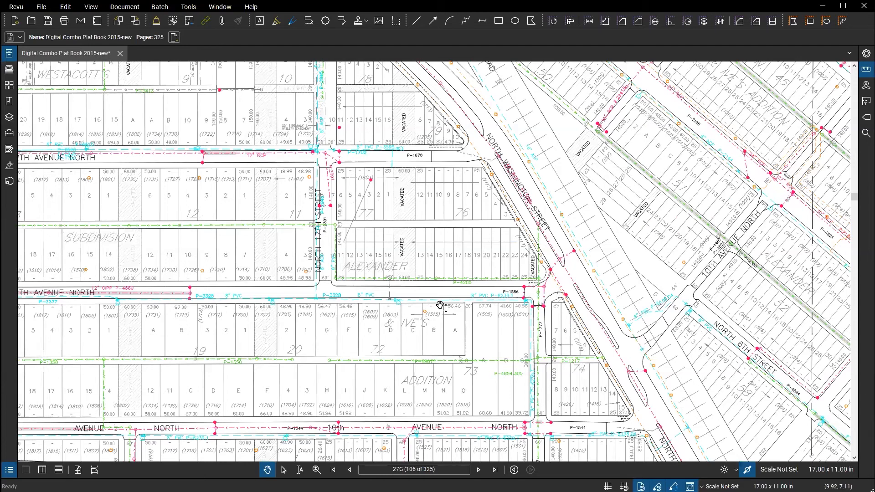
pyautogui.hotkey('ctrl', 'v')
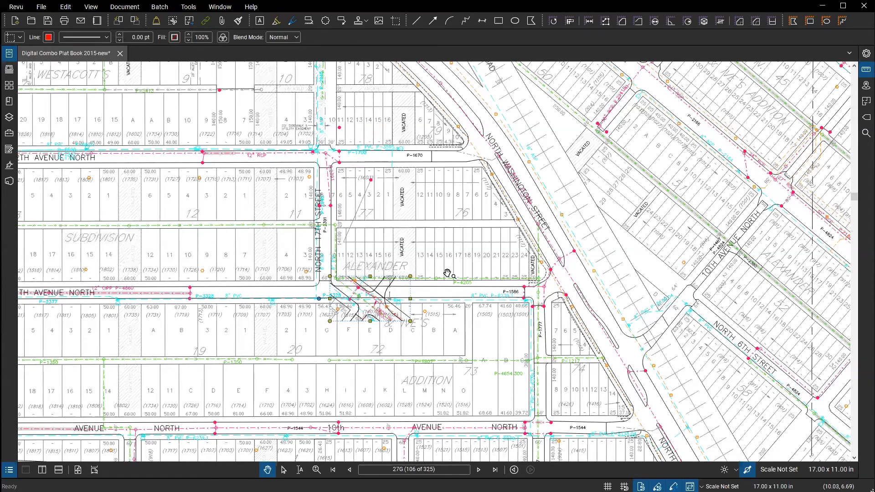
pyautogui.scroll(-4, 448, 274)
pyautogui.moveTo(405, 267); pyautogui.dragTo(478, 303)
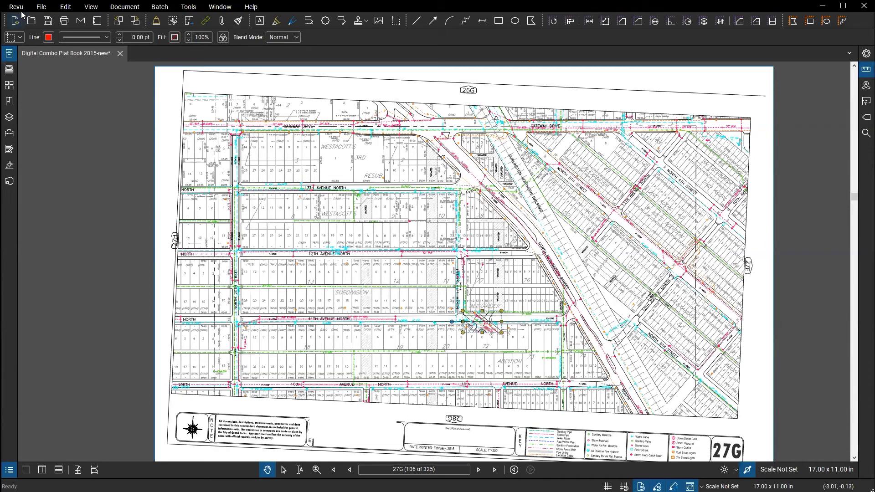
# Create a new PDF from the RFI template.
pyautogui.click(42, 7)
pyautogui.moveTo(53, 32)
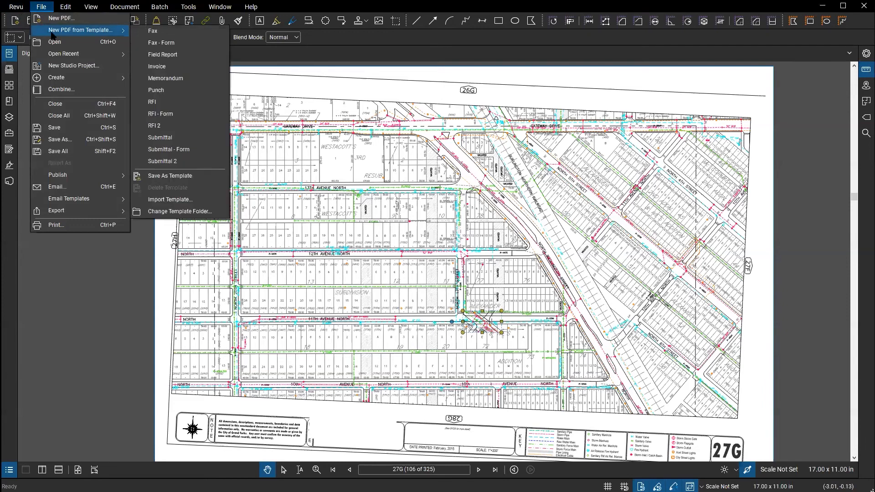
pyautogui.click(175, 102)
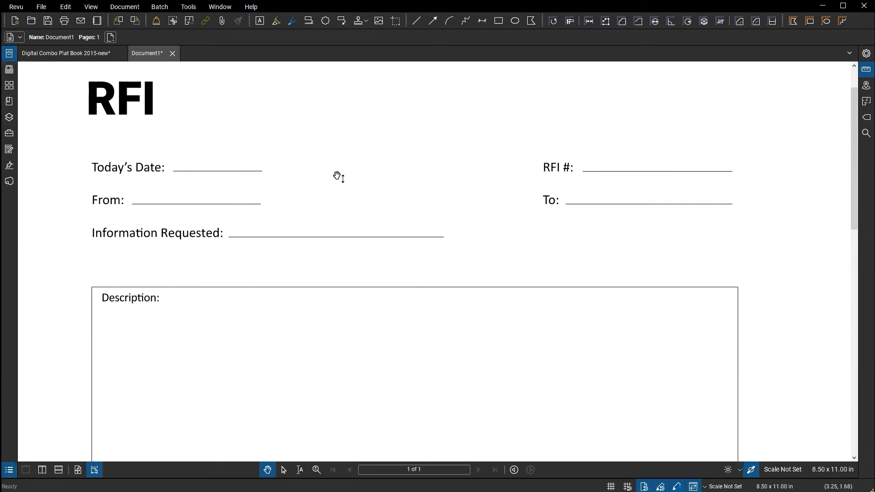
pyautogui.click(41, 7)
pyautogui.moveTo(58, 30)
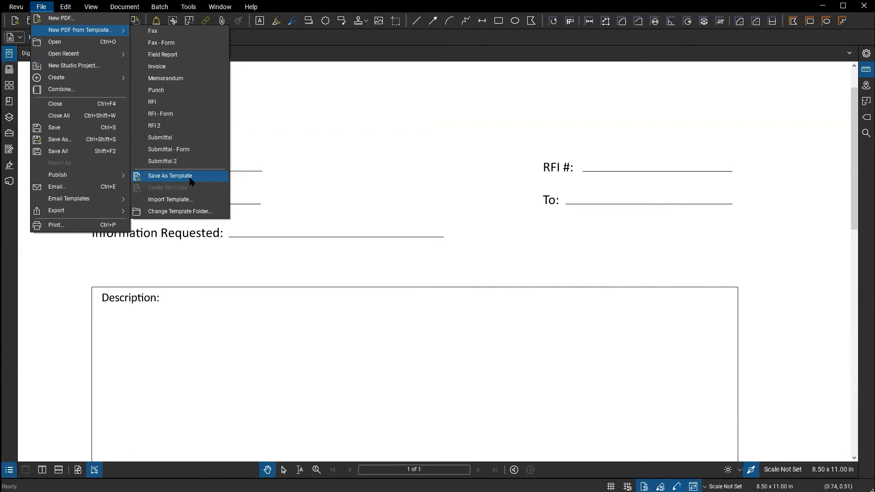
pyautogui.click(303, 146)
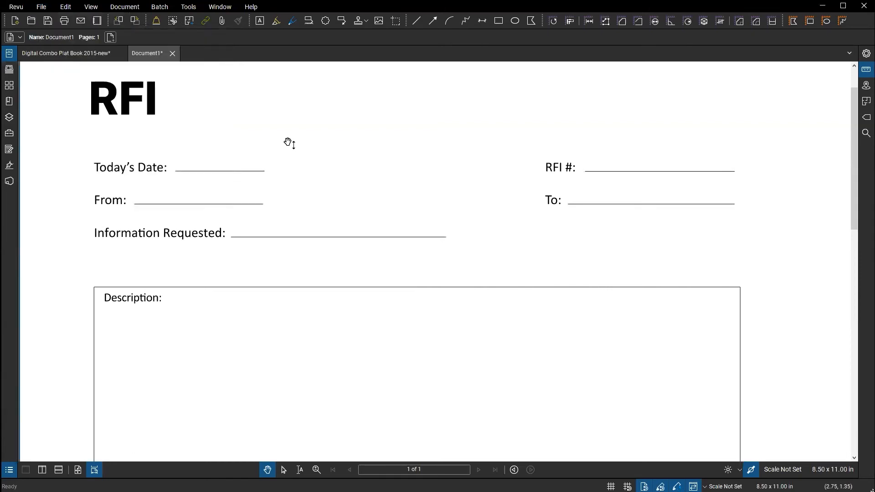
pyautogui.click(147, 56)
pyautogui.press('ctrl')
pyautogui.press('ctrl')
pyautogui.press('ctrl')
# Close the RFI document and the Digital Combo Plat Book 2015-new file without saving either.
pyautogui.click(172, 53)
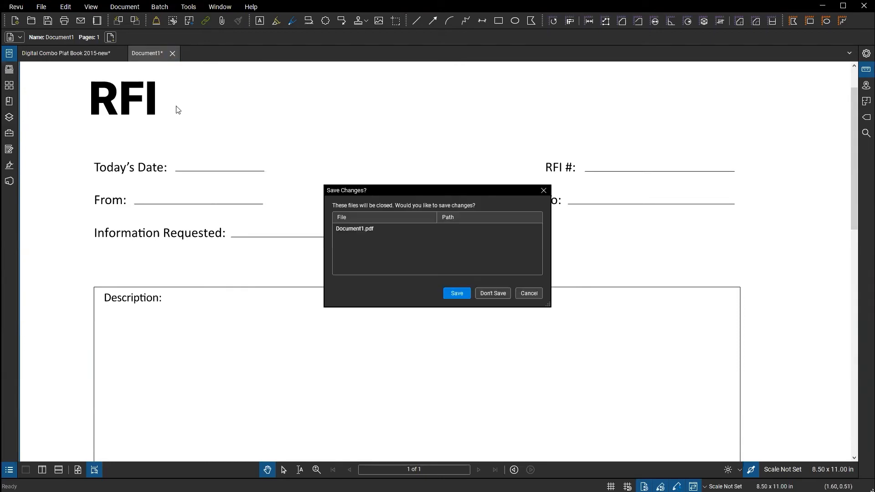
pyautogui.click(495, 294)
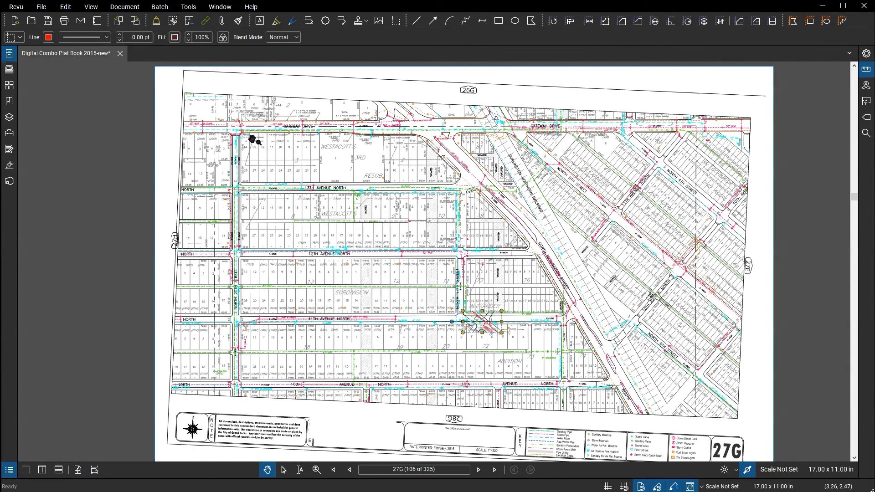
pyautogui.click(119, 54)
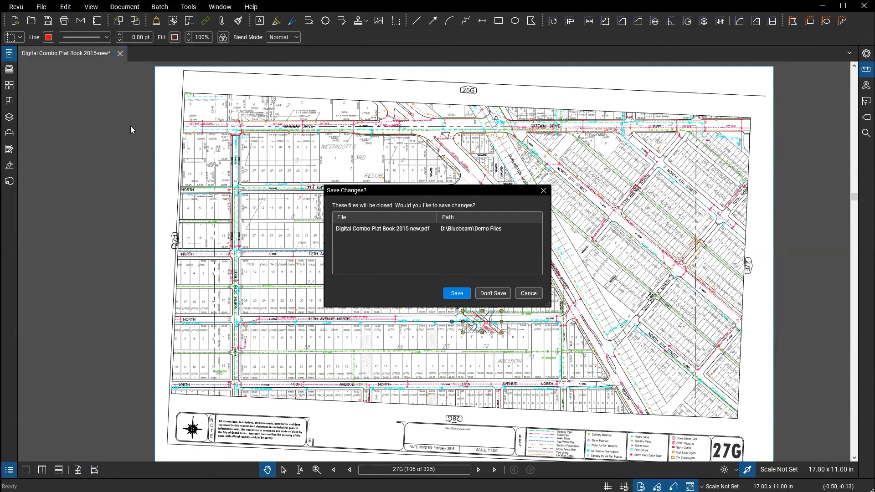
pyautogui.click(500, 294)
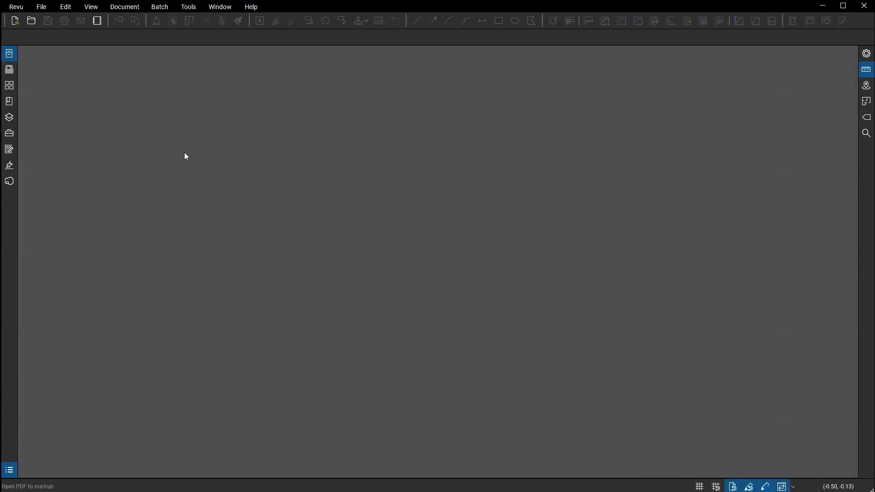
# Open the recent file Modern-Hotel-Elevations.pdf and turn its 3D hotel model to a raised corner view.
pyautogui.click(9, 53)
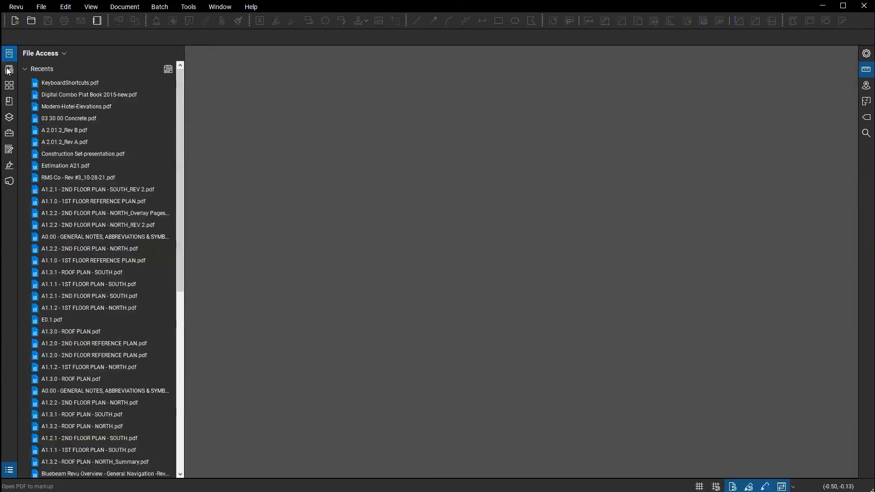
pyautogui.click(76, 106)
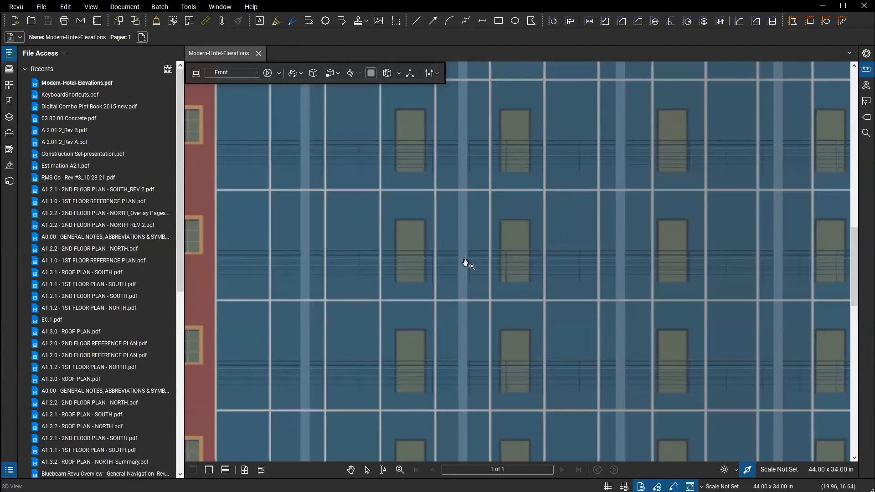
pyautogui.scroll(-5, 466, 258)
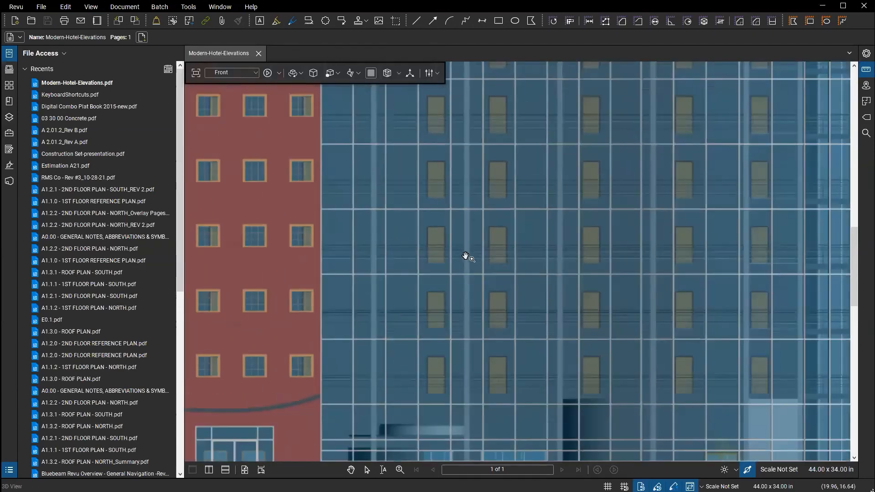
pyautogui.scroll(-4, 465, 257)
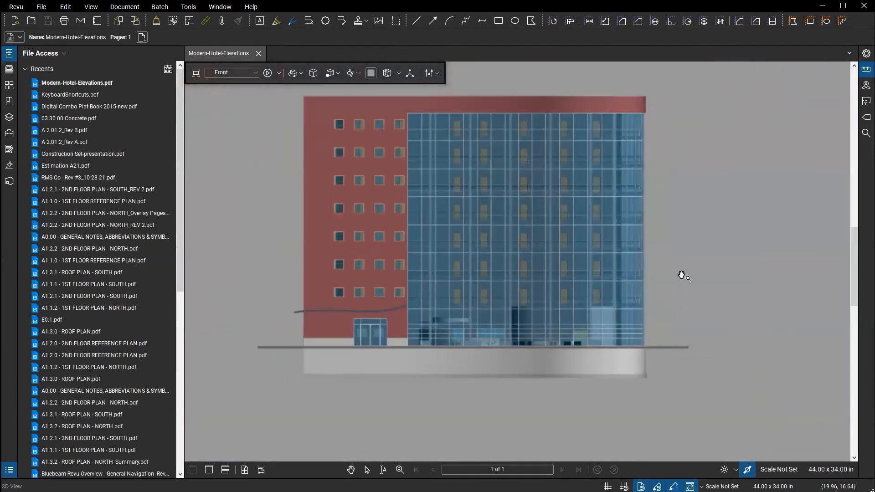
pyautogui.moveTo(621, 293)
pyautogui.mouseDown()
pyautogui.moveTo(500, 289)
pyautogui.moveTo(590, 281)
pyautogui.moveTo(656, 290)
pyautogui.moveTo(627, 295)
pyautogui.mouseUp()
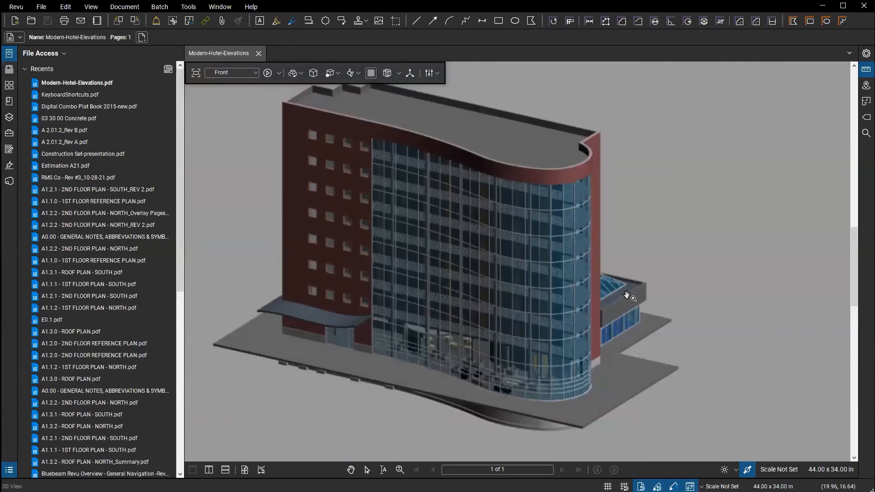
pyautogui.moveTo(528, 281); pyautogui.dragTo(453, 289)
pyautogui.scroll(5, 475, 275)
pyautogui.scroll(-5, 474, 275)
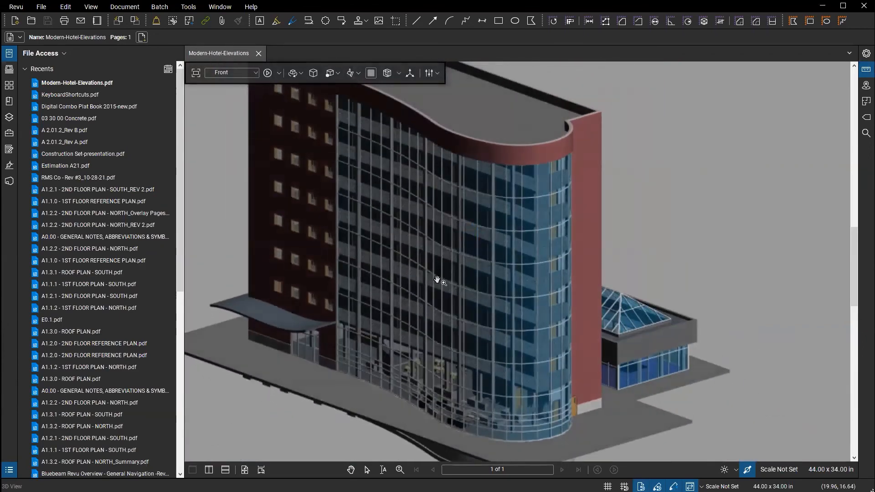
# Show a cross section of the hotel model and lower the horizontal cutting plane toward the lower floors.
pyautogui.click(386, 74)
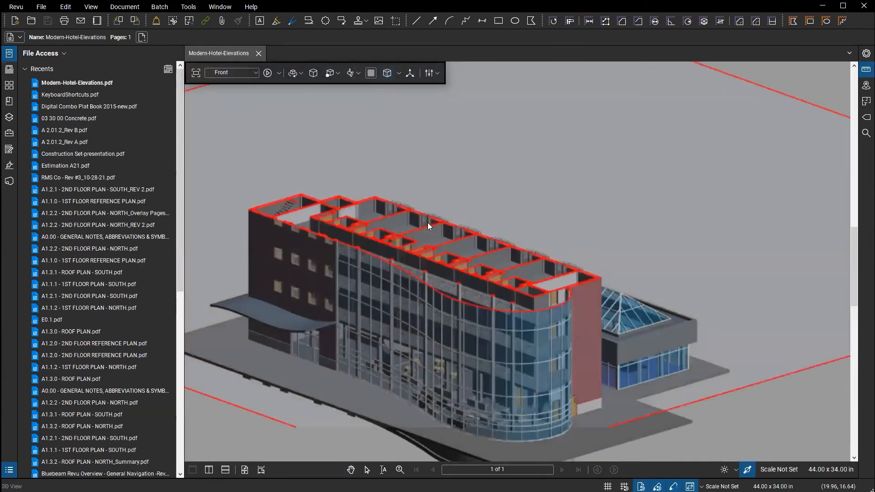
pyautogui.scroll(-1, 739, 322)
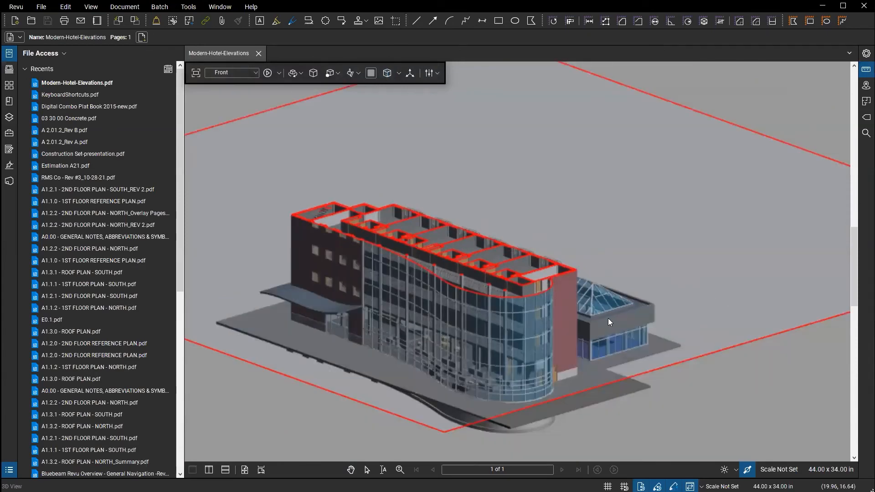
pyautogui.click(700, 355)
pyautogui.moveTo(476, 184); pyautogui.dragTo(463, 229)
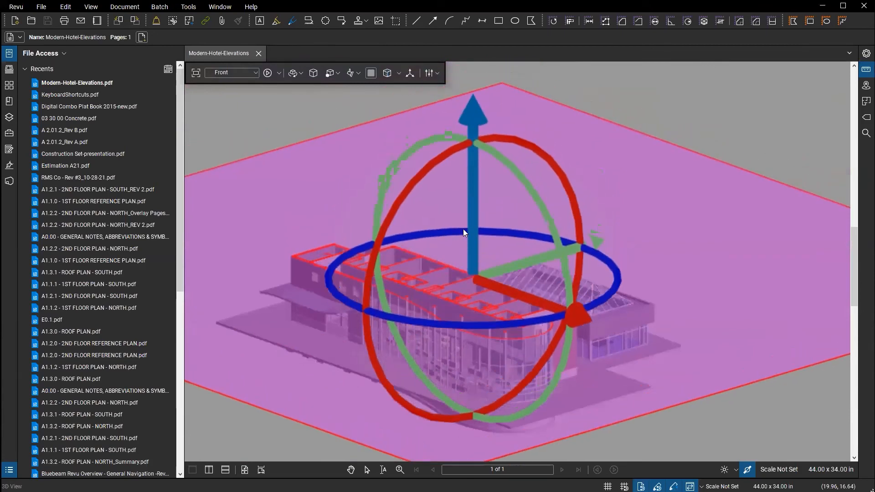
pyautogui.click(772, 429)
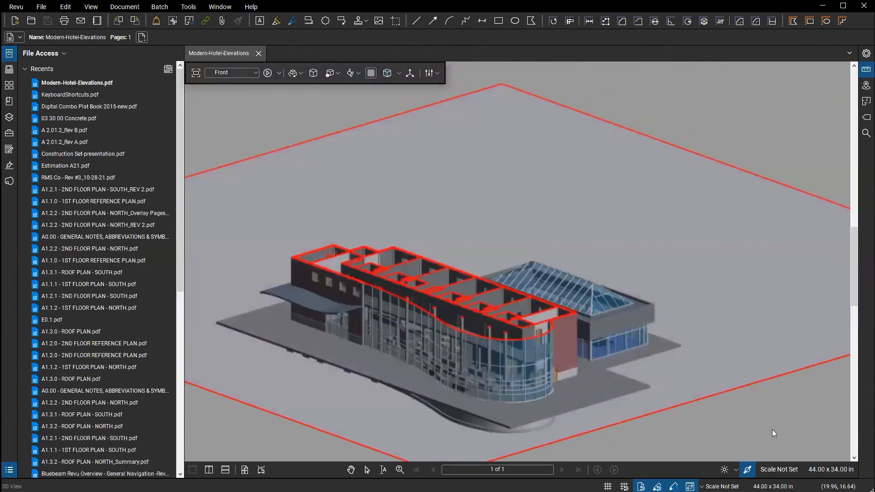
# Hide the cross section so the whole hotel model is displayed.
pyautogui.click(400, 74)
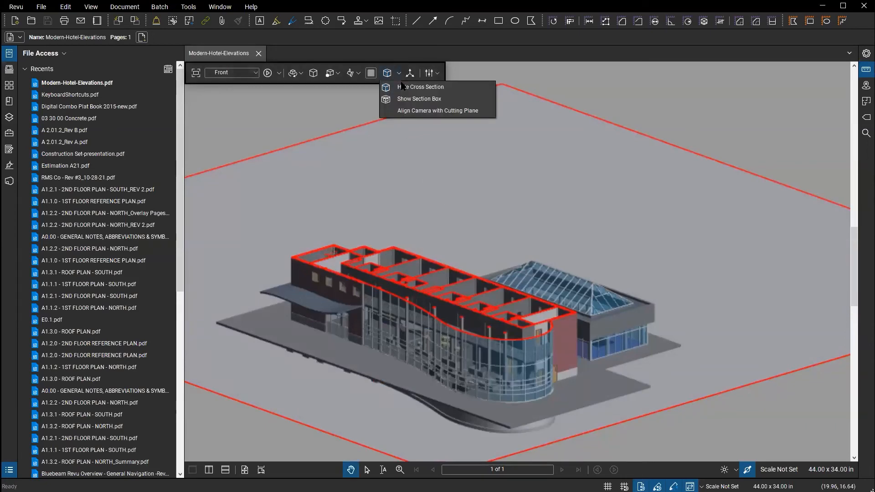
pyautogui.click(419, 86)
pyautogui.moveTo(318, 205); pyautogui.dragTo(376, 185)
# Hide the red front wall with the square windows to expose the rooms behind it.
pyautogui.click(413, 222)
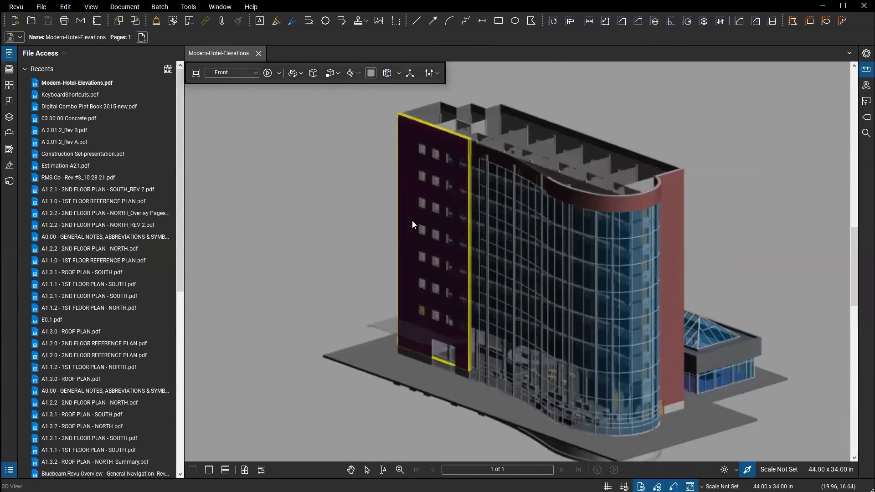
pyautogui.rightClick(411, 222)
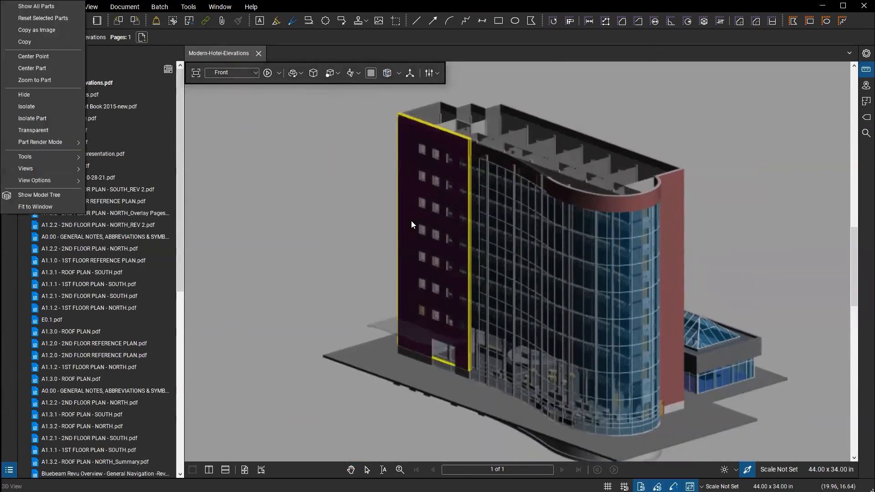
pyautogui.click(45, 96)
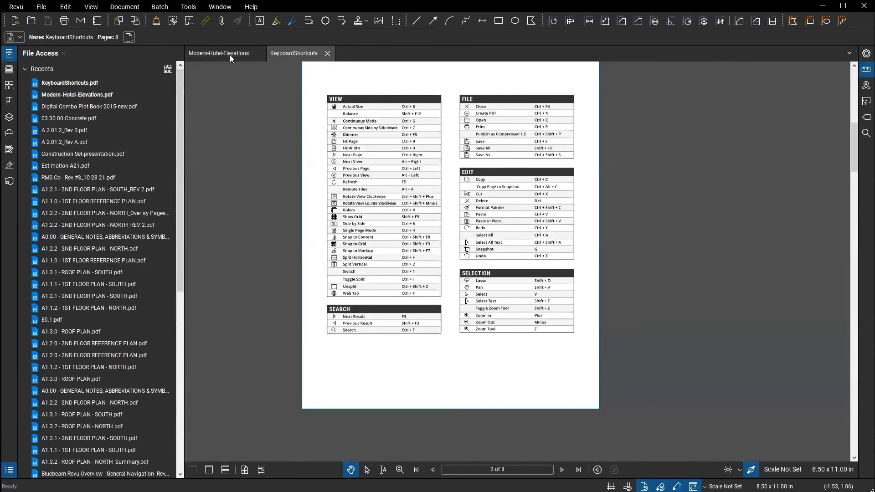
# Return to the Modern-Hotel-Elevations document and draw a red cloud markup around the exposed rooms at the upper corner of the hotel.
pyautogui.click(228, 55)
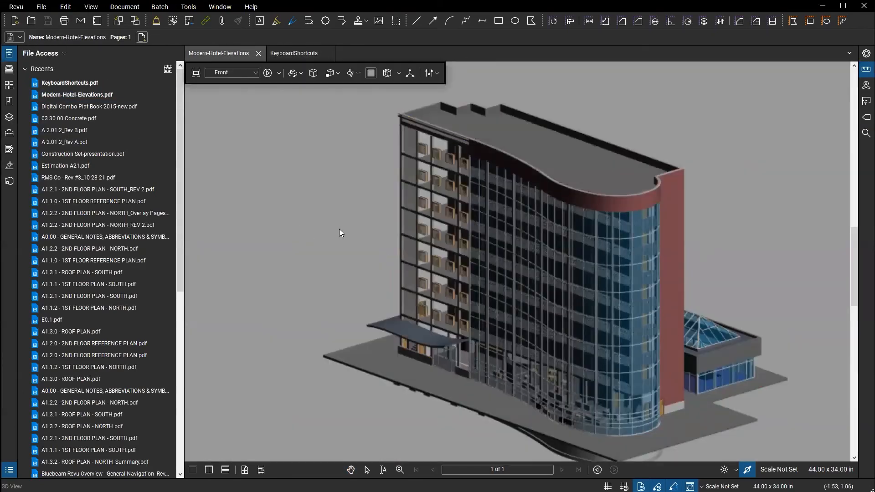
pyautogui.moveTo(492, 264); pyautogui.dragTo(612, 270)
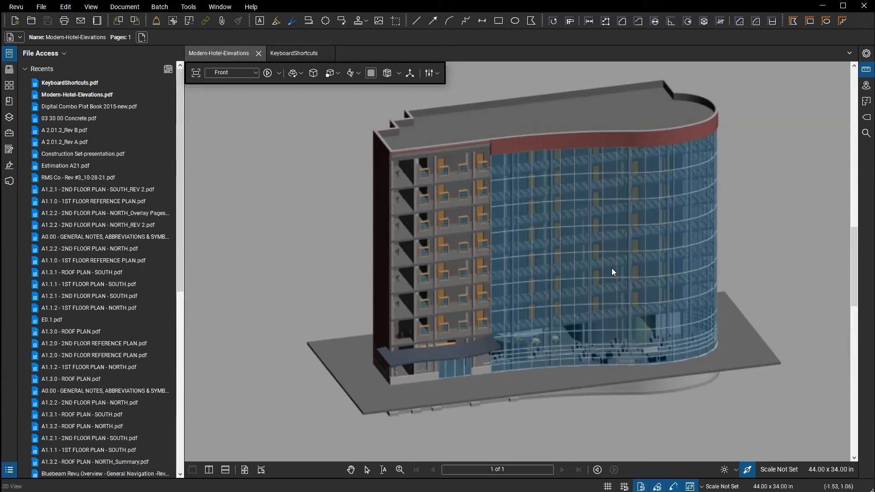
pyautogui.moveTo(545, 285); pyautogui.dragTo(454, 303)
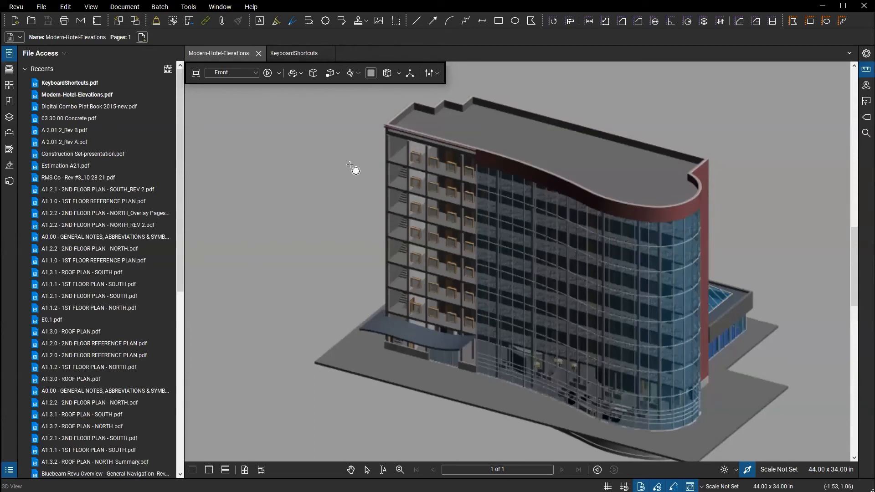
pyautogui.press('c')
pyautogui.click(387, 147)
pyautogui.click(369, 162)
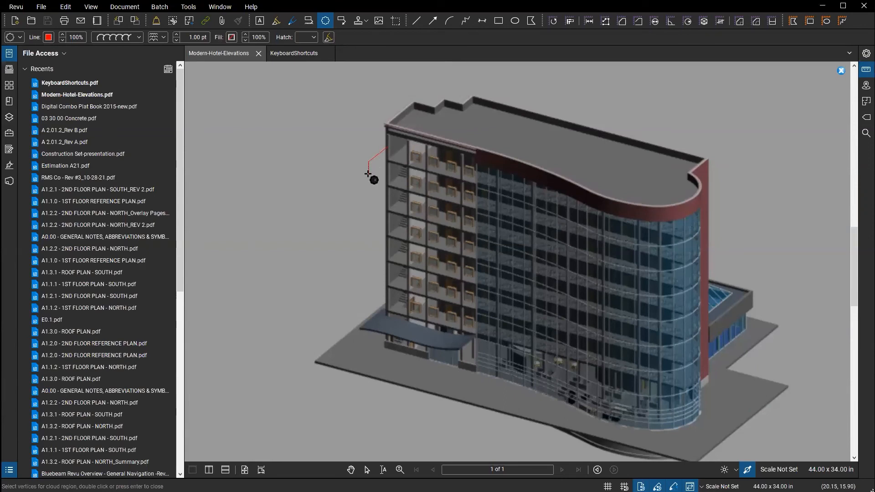
pyautogui.click(369, 188)
pyautogui.click(429, 188)
pyautogui.click(438, 152)
pyautogui.doubleClick(395, 150)
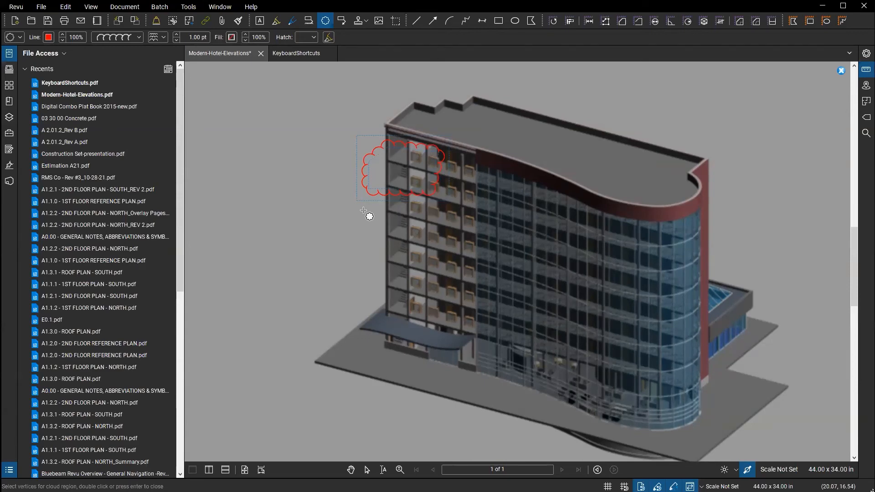
pyautogui.click(838, 70)
pyautogui.click(838, 71)
# Switch the 3D model to the Front view and back to Markup View.
pyautogui.click(248, 72)
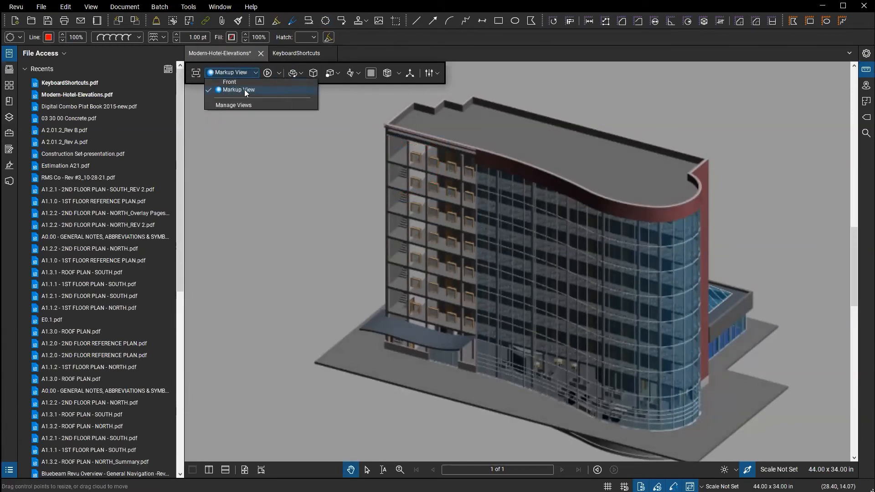
pyautogui.click(238, 83)
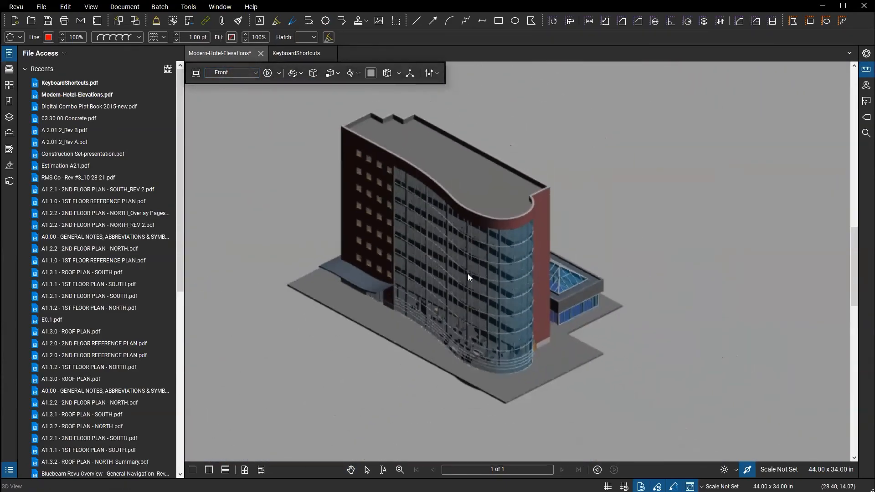
pyautogui.click(255, 73)
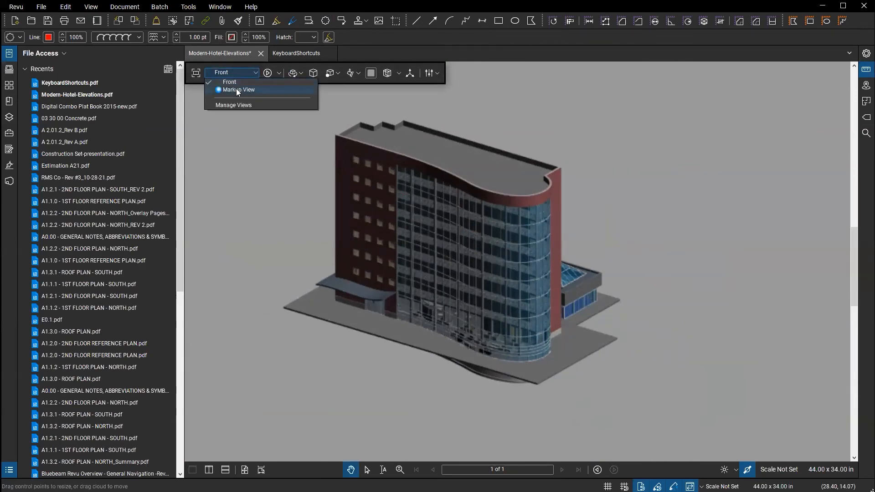
pyautogui.click(236, 88)
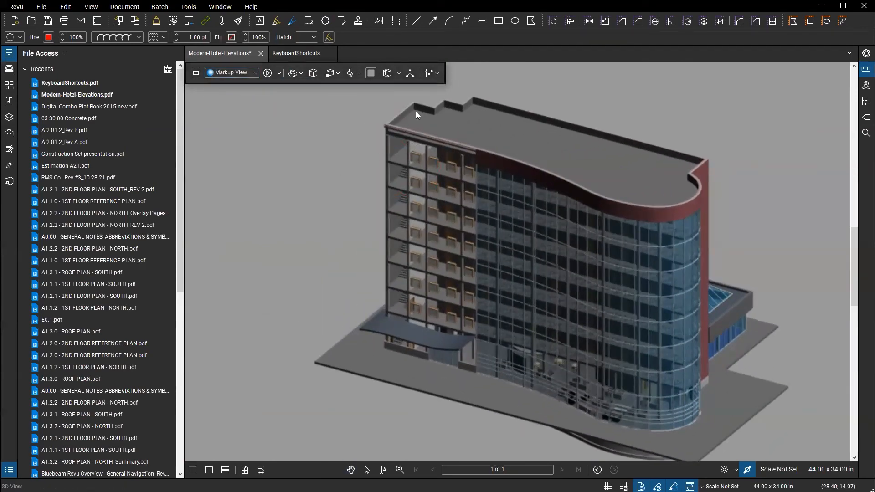
# Turn on Markup Indicators for the 3D model and open the cloud markup through its sphere.
pyautogui.click(438, 76)
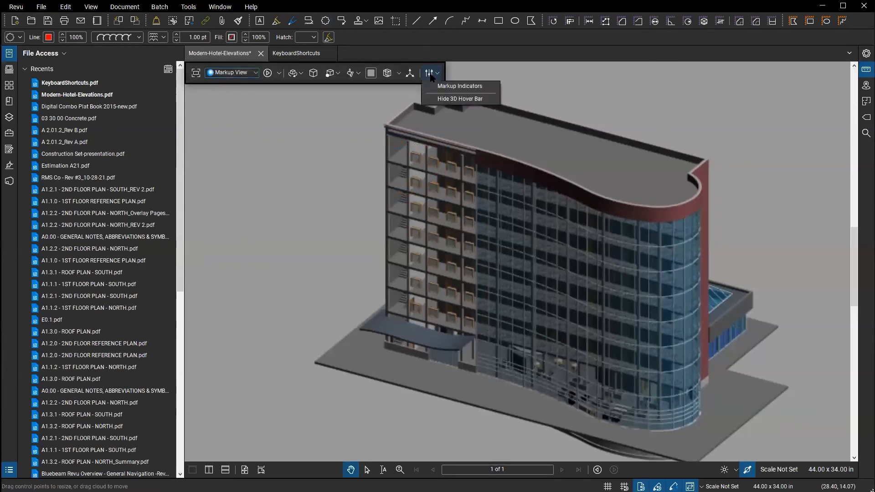
pyautogui.click(454, 87)
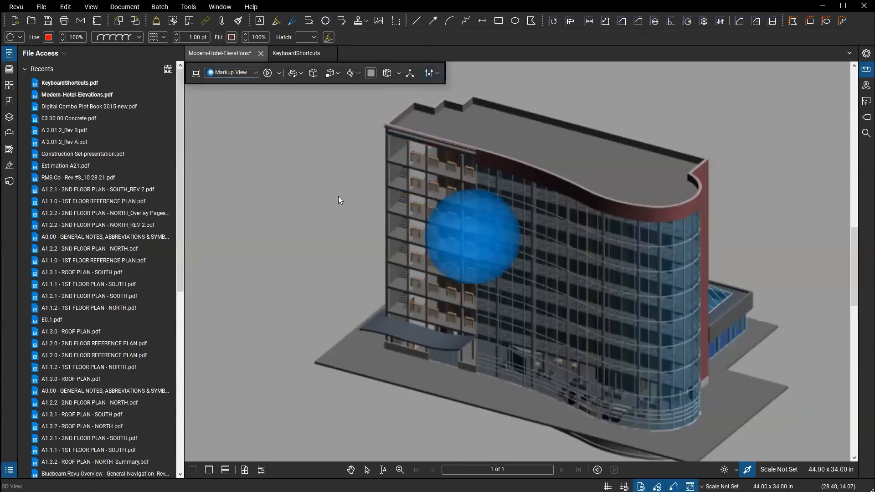
pyautogui.click(454, 243)
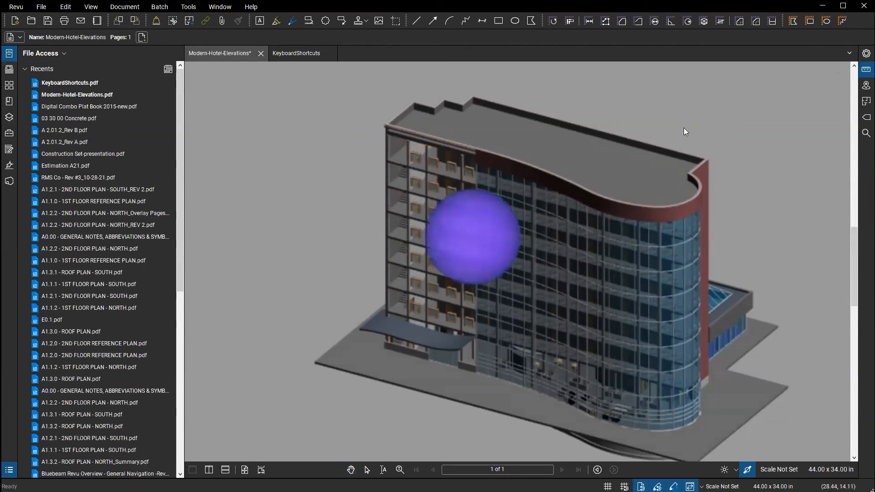
pyautogui.click(670, 139)
pyautogui.moveTo(670, 138); pyautogui.dragTo(662, 234)
# Restore the model's Front view, turn it to a raised corner view, and show the Markups List.
pyautogui.click(250, 72)
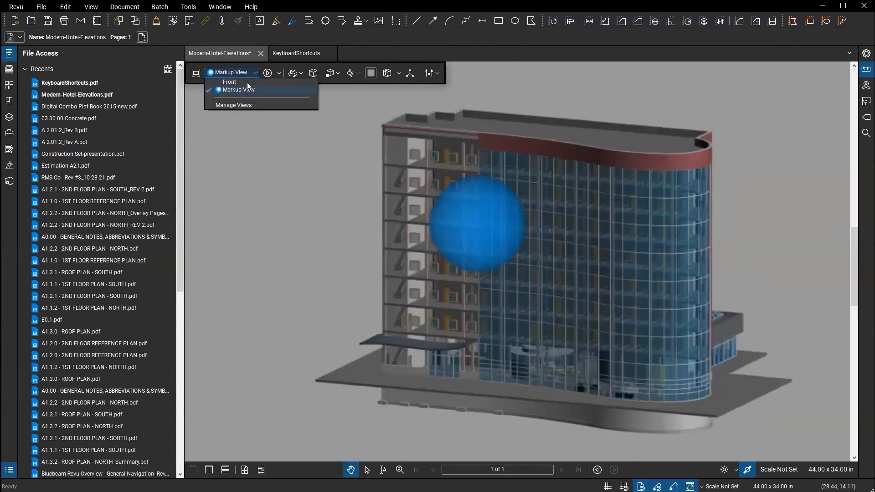
pyautogui.click(230, 82)
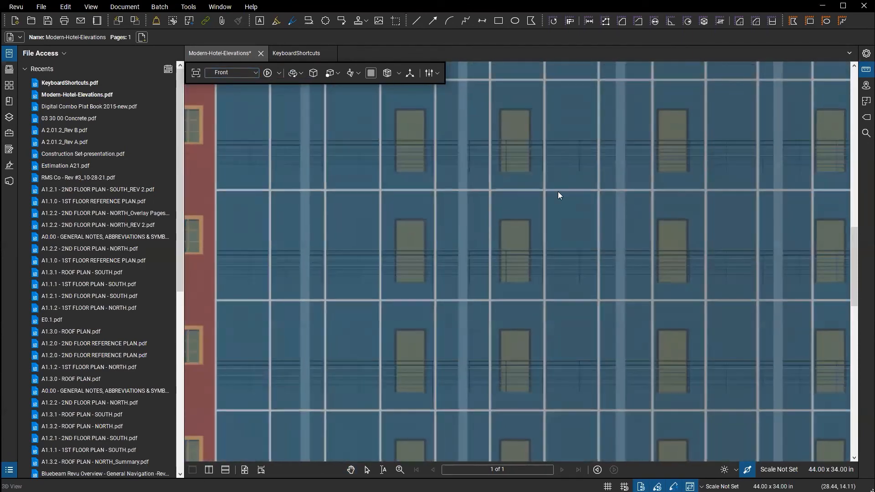
pyautogui.scroll(-6, 529, 202)
pyautogui.moveTo(663, 202)
pyautogui.mouseDown()
pyautogui.moveTo(654, 231)
pyautogui.moveTo(620, 231)
pyautogui.mouseUp()
pyautogui.click(8, 470)
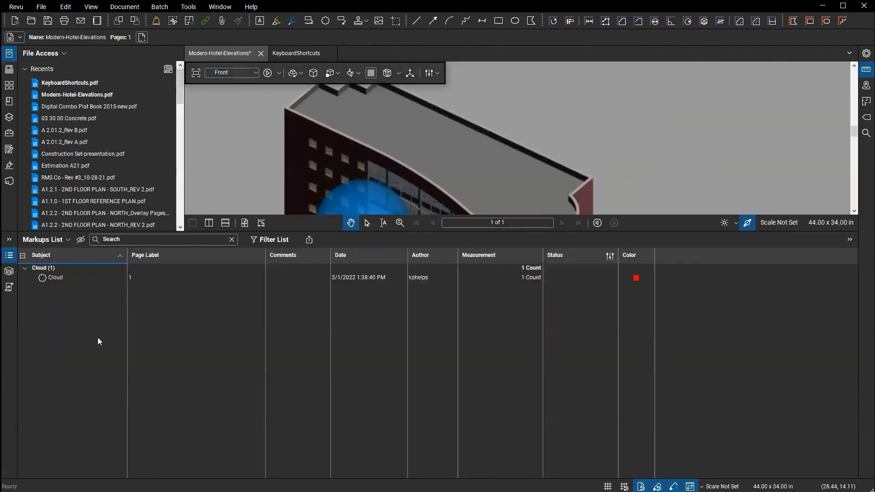
# Show the 3D Model Tree and collapse the 48" Casework, Casework, Ceilings, Curtain Panels and Curtain Wall Mullions branches.
pyautogui.click(10, 272)
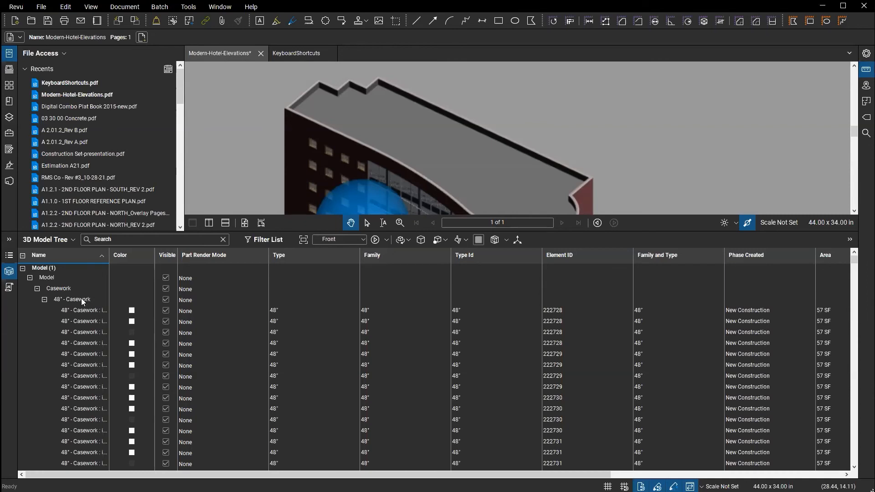
pyautogui.click(45, 299)
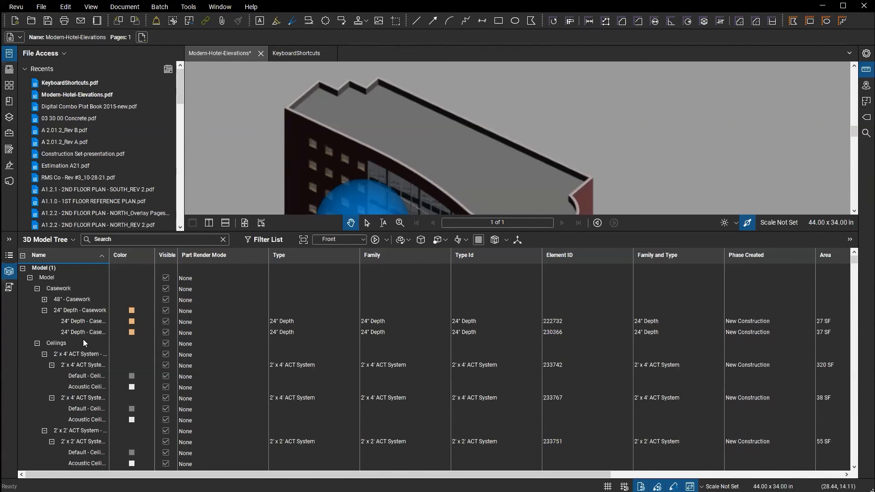
pyautogui.click(56, 290)
pyautogui.click(37, 288)
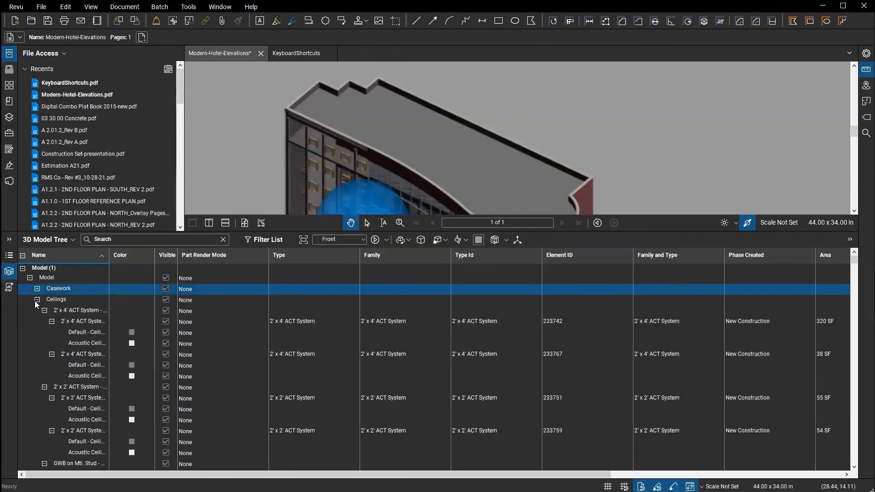
pyautogui.click(37, 300)
pyautogui.click(37, 310)
pyautogui.click(38, 322)
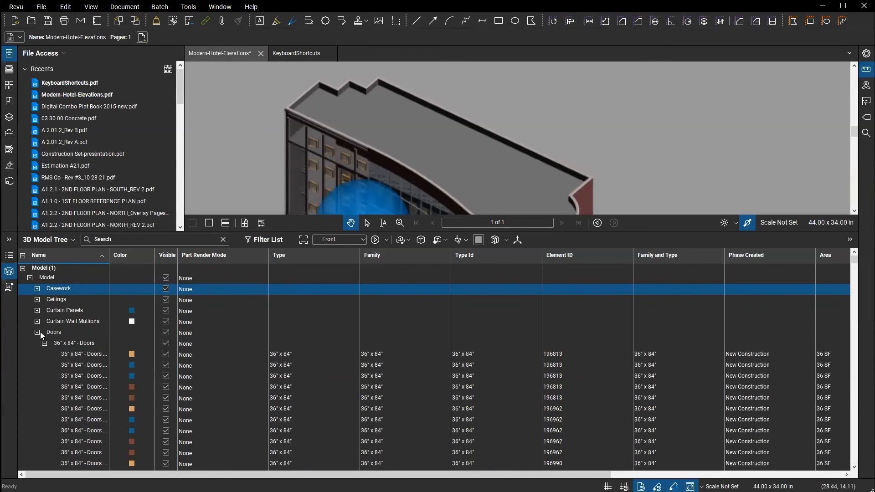
# Highlight all Doors in the hotel model from the tree, hide the tree to view them, and clear the selection.
pyautogui.click(52, 332)
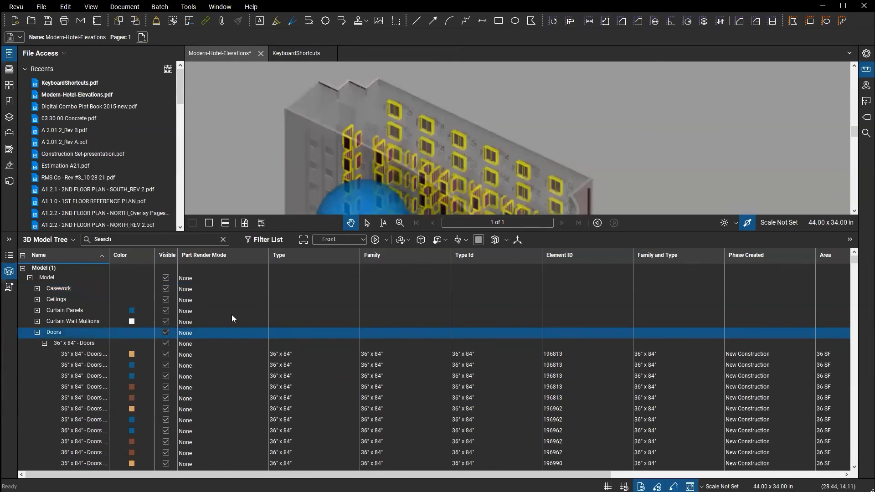
pyautogui.doubleClick(320, 232)
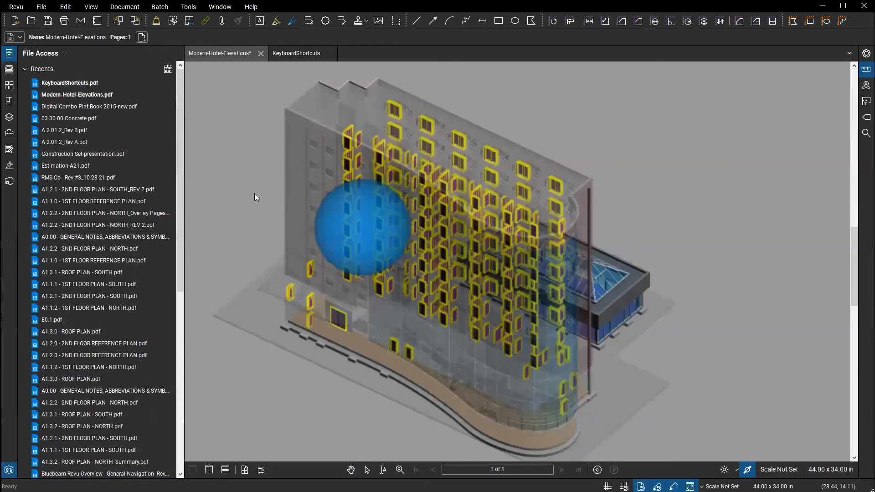
pyautogui.click(247, 184)
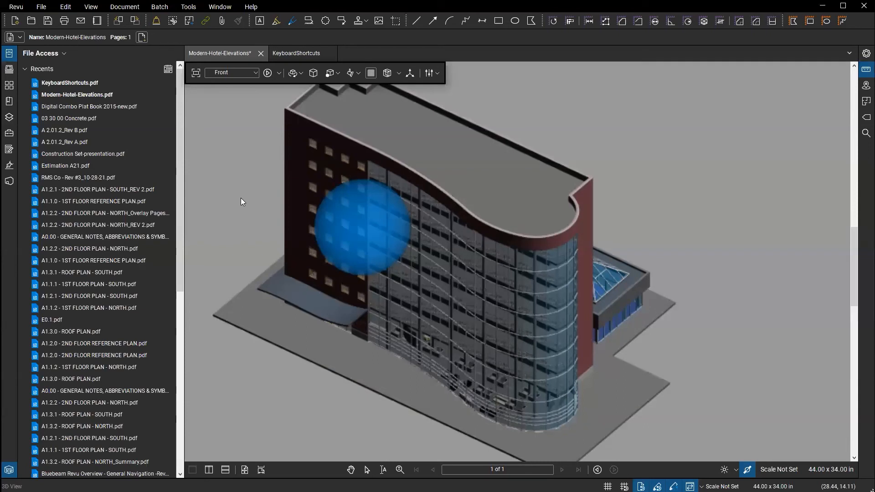
pyautogui.hotkey('shift', 'v')
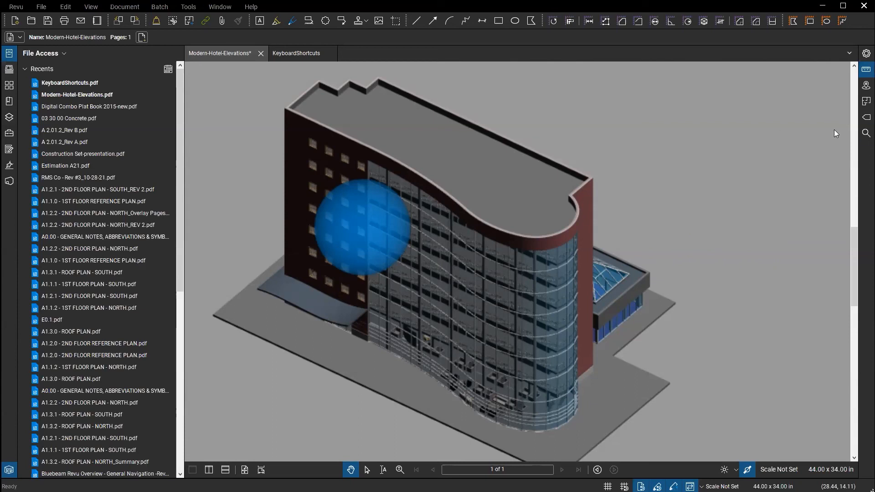
pyautogui.click(699, 126)
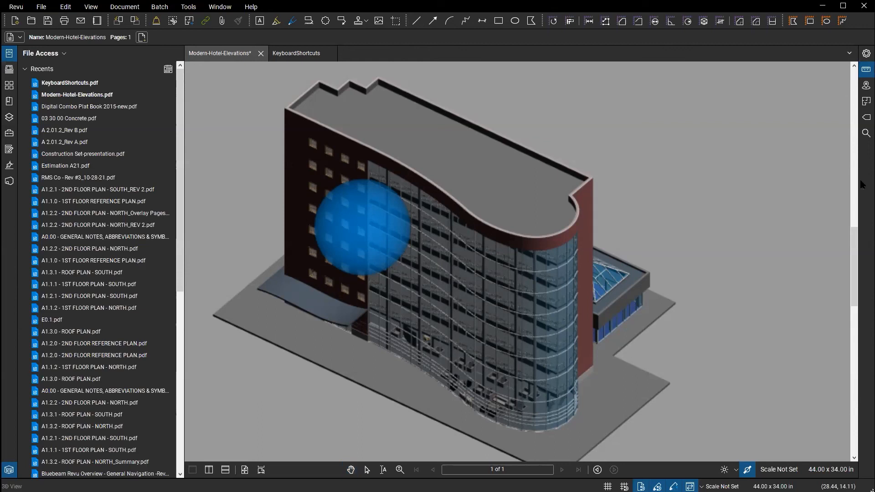
pyautogui.moveTo(831, 192)
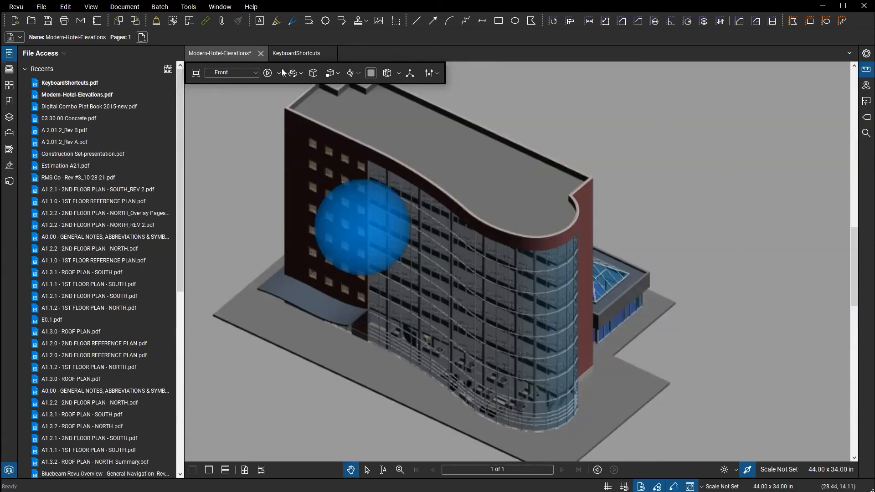
# Close Modern-Hotel-Elevations without saving the changes and close the KeyboardShortcuts document.
pyautogui.click(261, 54)
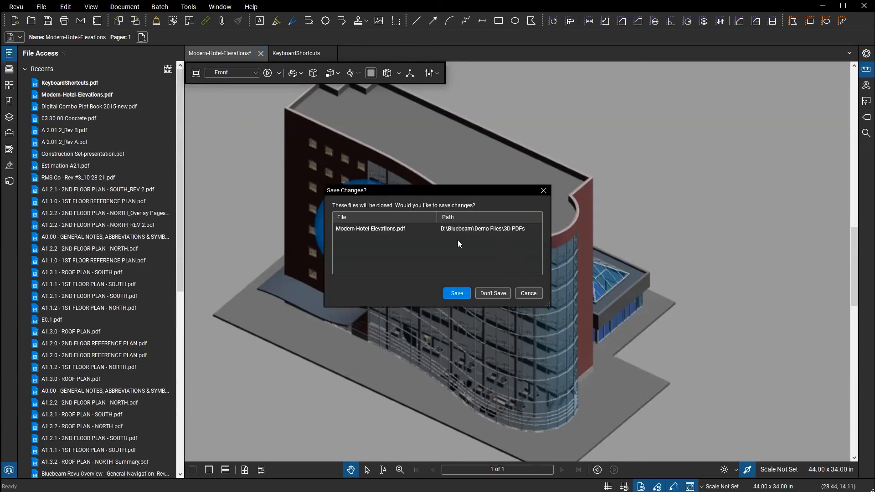
pyautogui.click(492, 293)
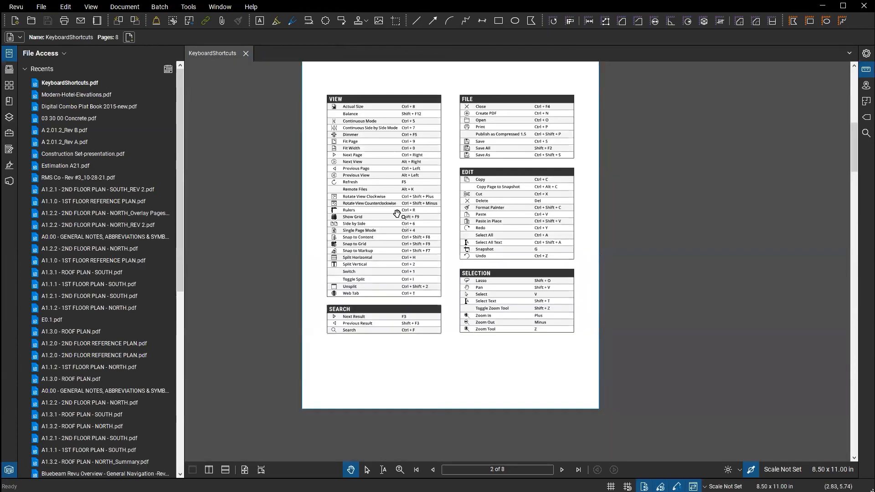
pyautogui.click(246, 53)
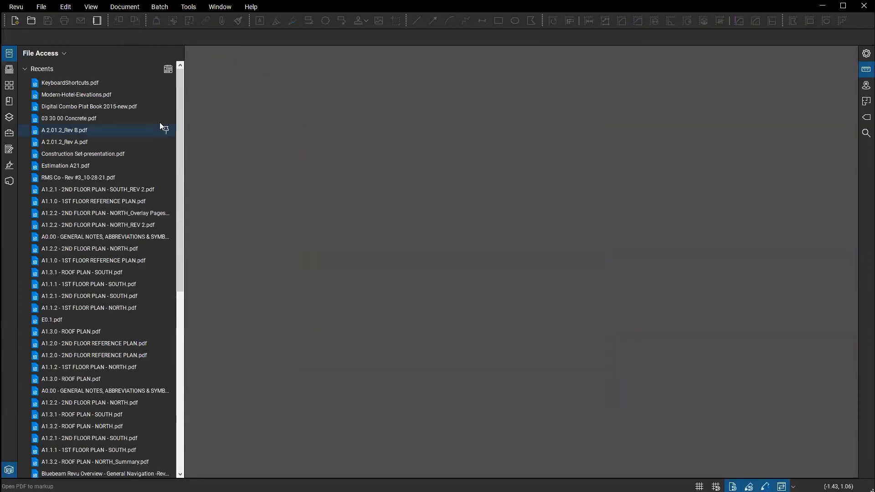
# Open Digital Combo Plat Book 2015-new.pdf from the recent files and bring the Gateway Drive area of page 27G into view.
pyautogui.moveTo(160, 124)
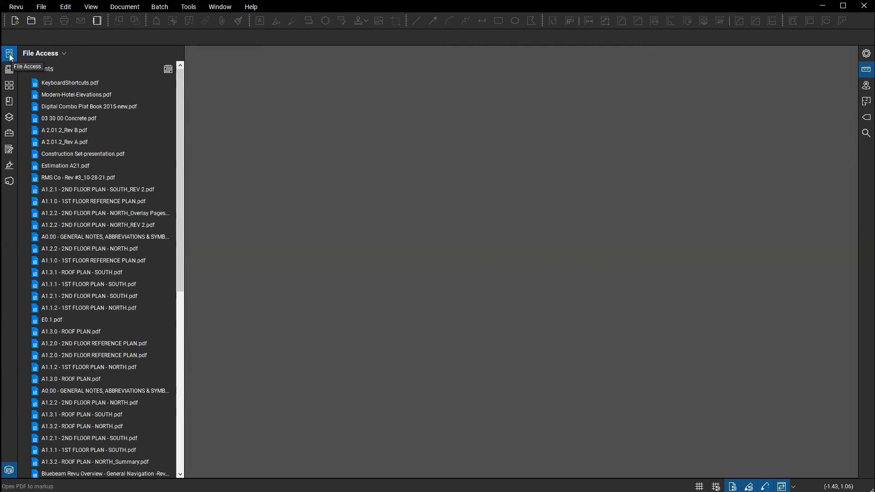
pyautogui.click(80, 107)
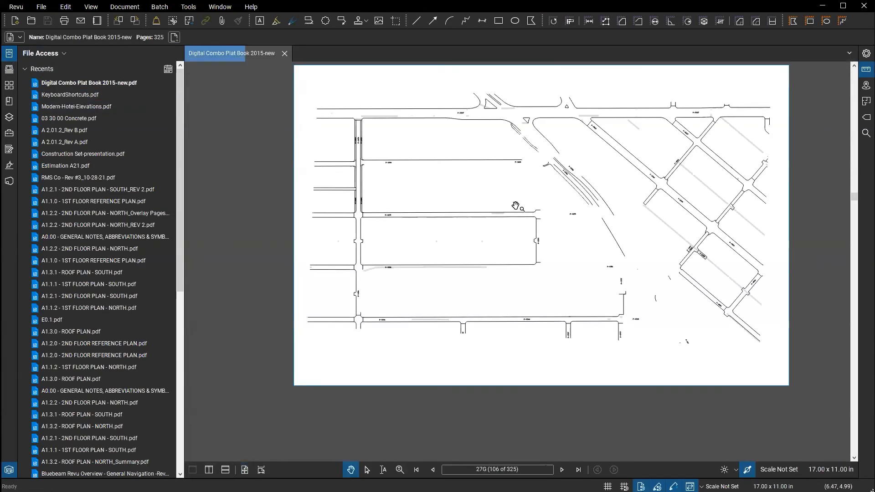
pyautogui.scroll(5, 588, 171)
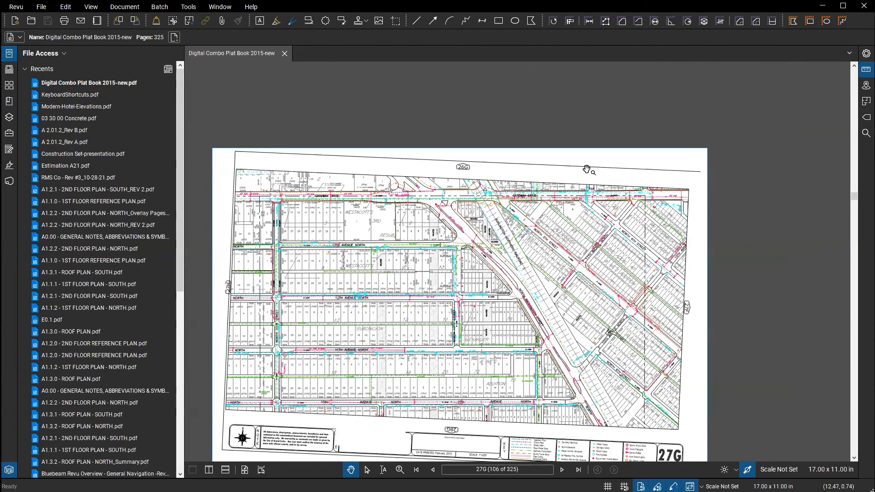
# Look through the available Sketch to Scale tools without choosing one.
pyautogui.click(188, 7)
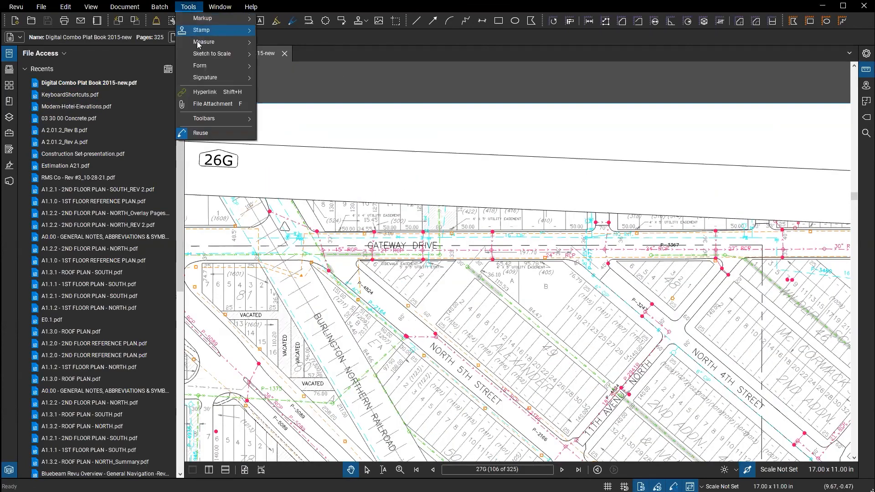
pyautogui.moveTo(214, 56)
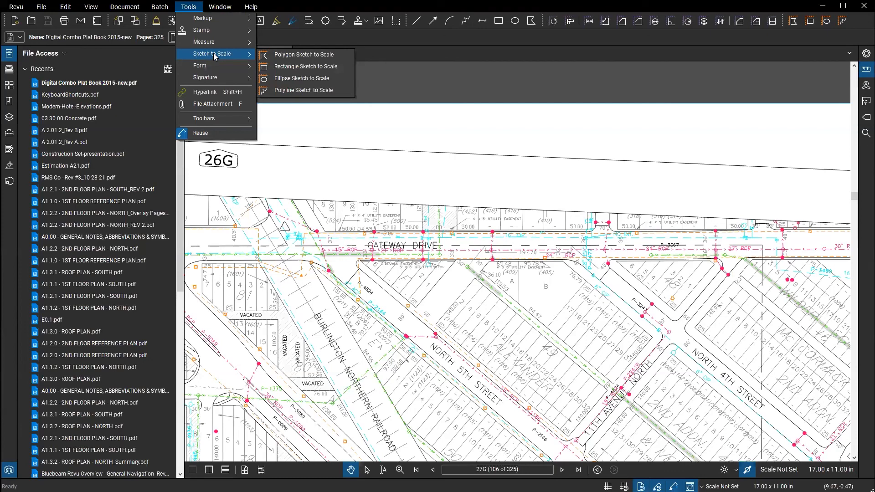
pyautogui.click(214, 54)
pyautogui.click(506, 126)
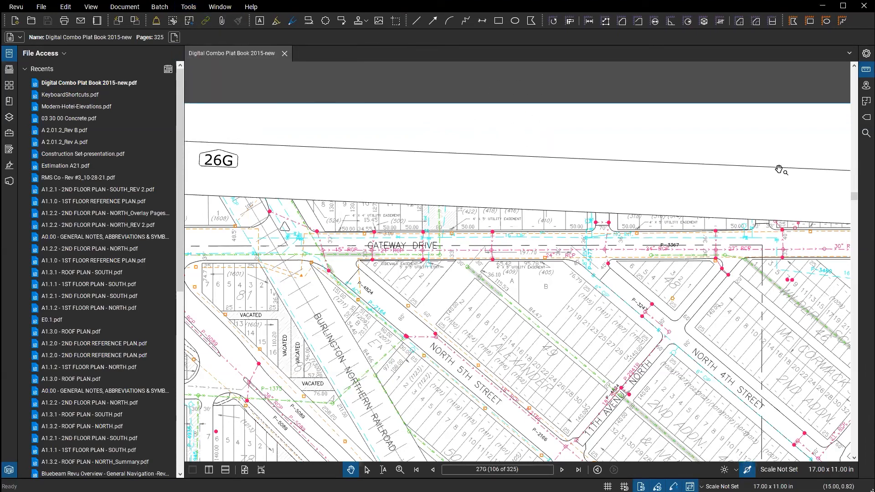
# Set the scale of page 27G to the preset 1" = 200' in the Measurements settings.
pyautogui.click(865, 70)
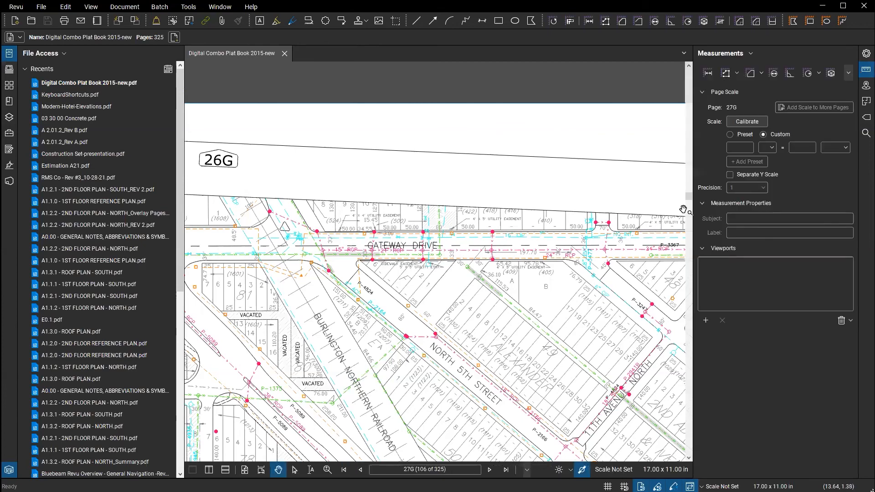
pyautogui.click(730, 135)
pyautogui.click(840, 147)
pyautogui.scroll(-2, 771, 237)
pyautogui.scroll(-3, 775, 268)
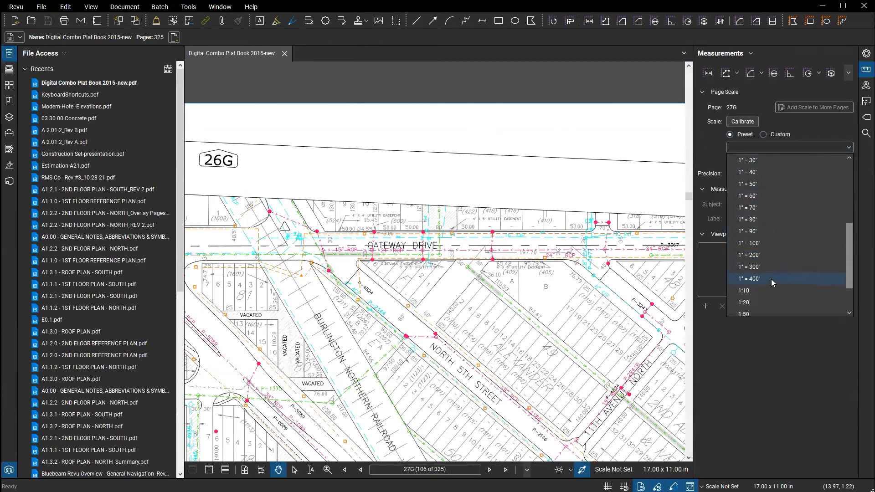
pyautogui.click(761, 258)
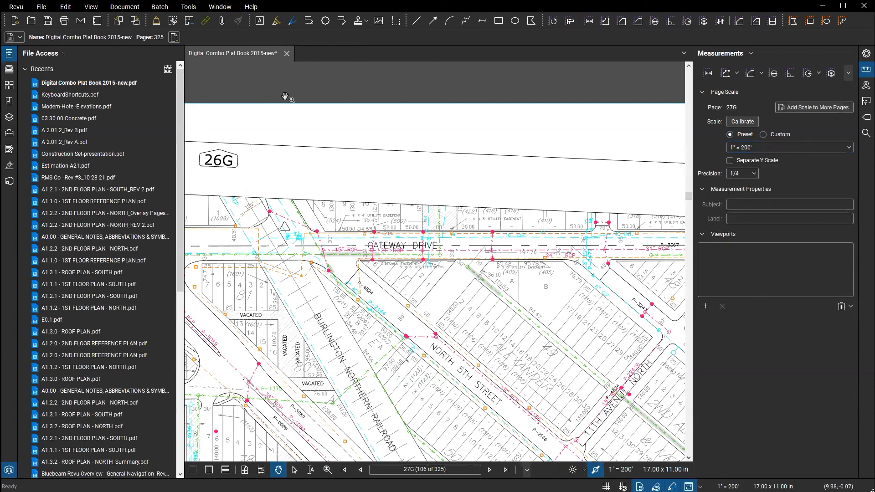
# Try a Polyline Sketch to Scale above Gateway Drive with a 200' horizontal first segment and two freehand peak segments, and cancel it.
pyautogui.click(194, 8)
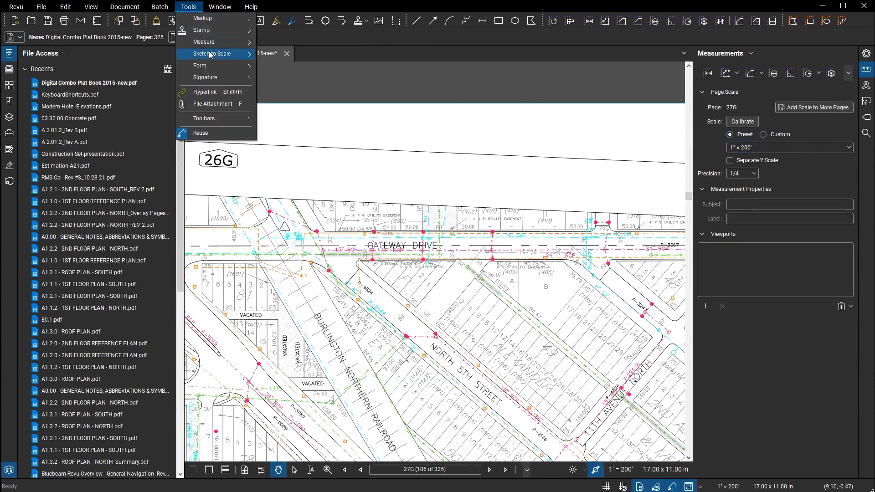
pyautogui.moveTo(211, 54)
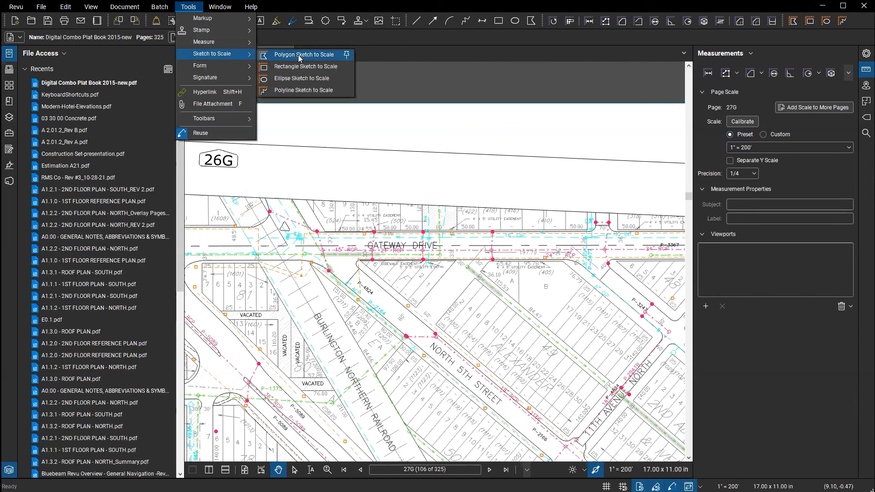
pyautogui.click(293, 90)
pyautogui.click(343, 178)
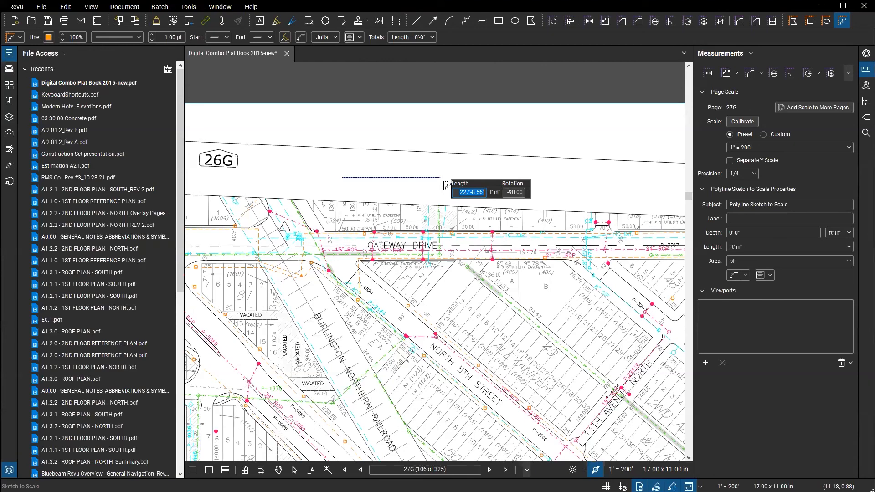
pyautogui.write('200')
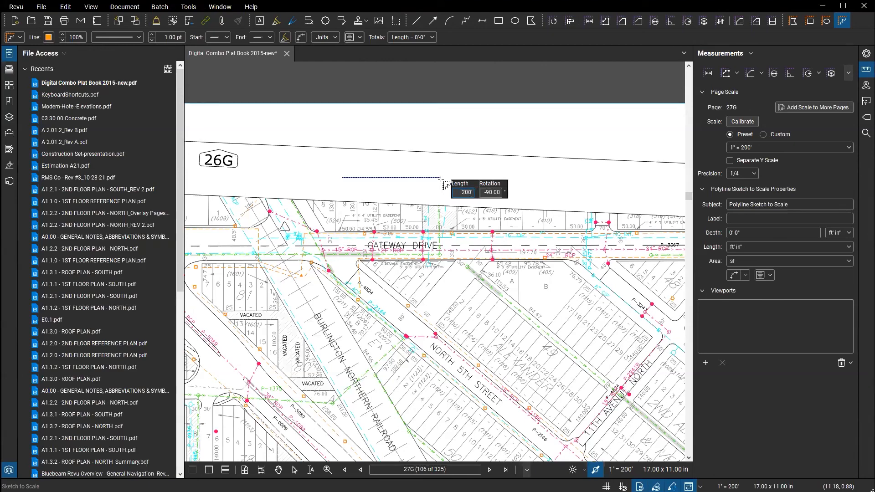
pyautogui.press('Return')
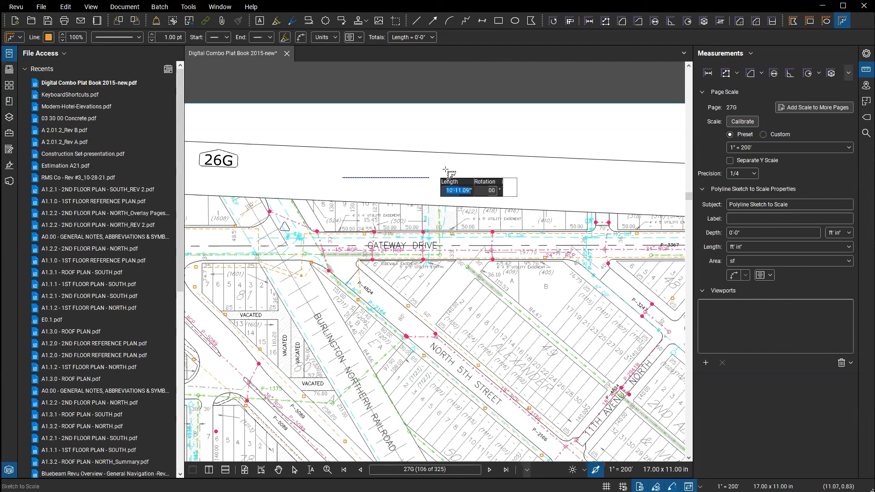
pyautogui.click(455, 137)
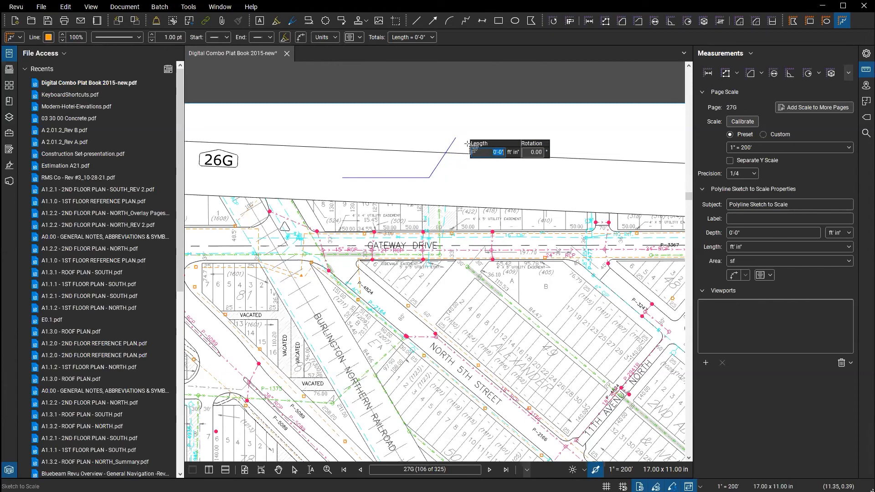
pyautogui.click(477, 177)
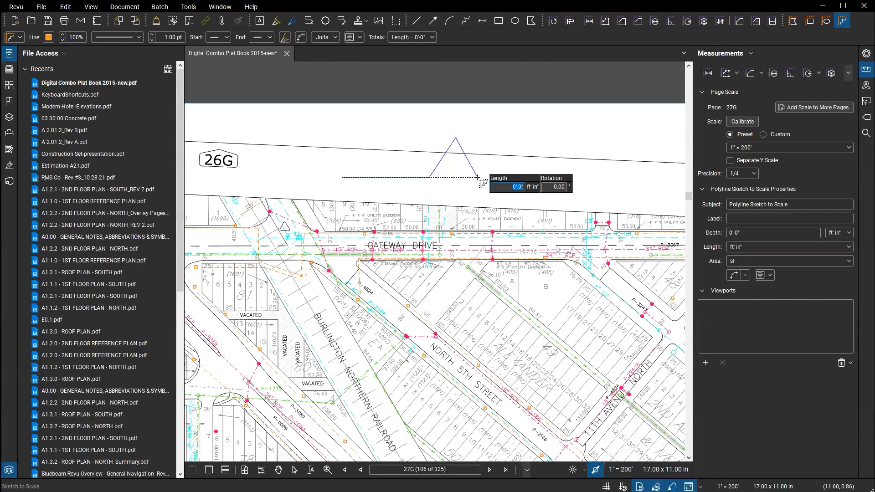
pyautogui.press('Escape')
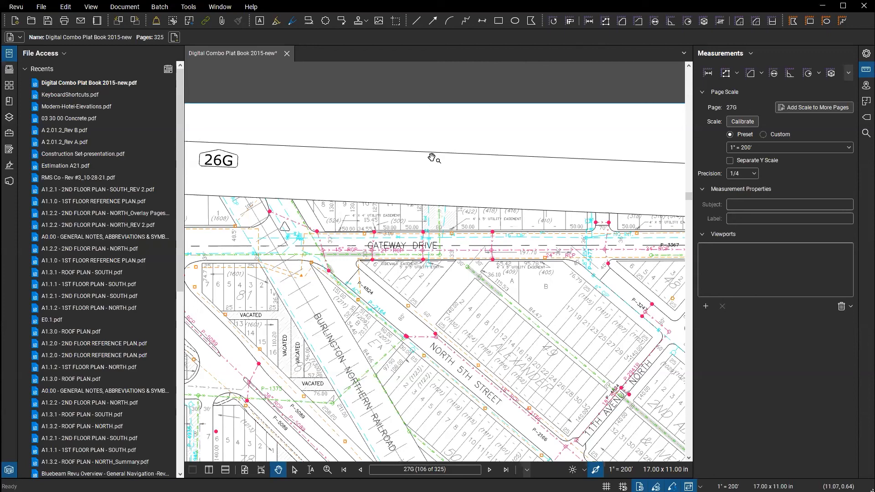
# Switch to the running PowerPoint slide show and advance to the Questions & Answers slide.
pyautogui.hotkey('alt', 'Tab')
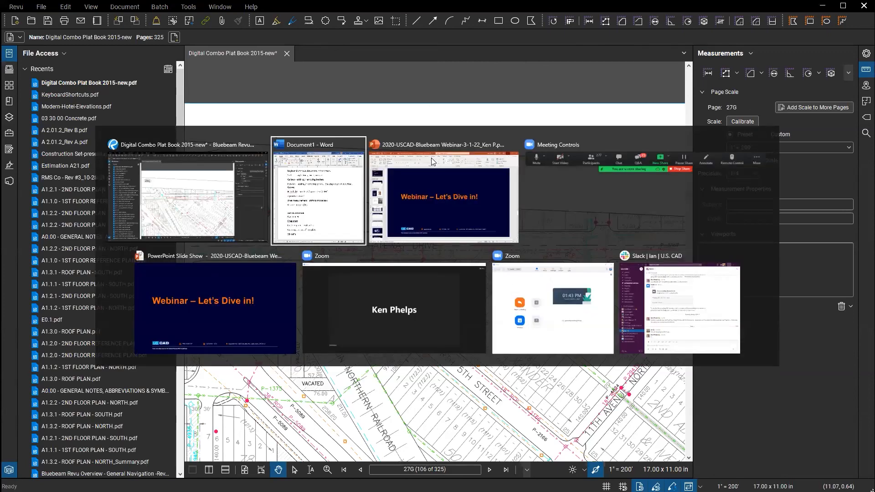
pyautogui.hotkey('alt', 'Tab')
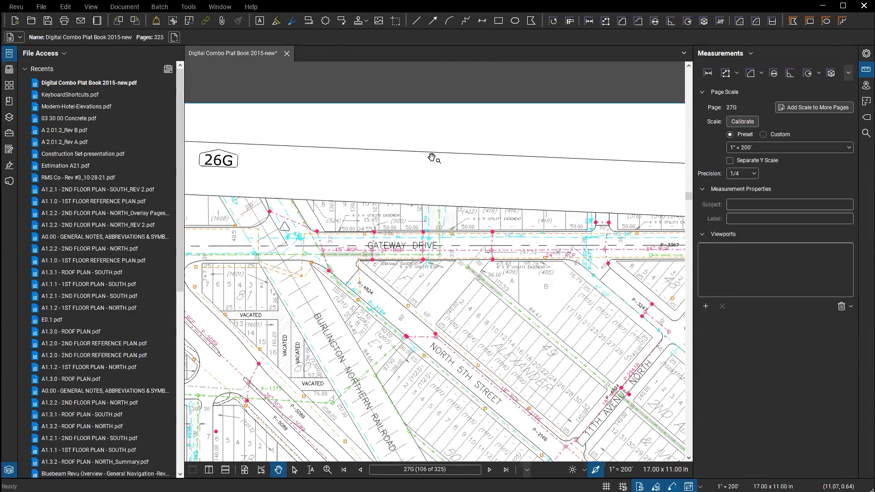
pyautogui.hotkey('alt', 'Tab')
pyautogui.hotkey('alt', 'Tab')
pyautogui.hotkey('alt', 'Tab')
pyautogui.hotkey('alt', 'Tab')
pyautogui.hotkey('alt', 'Tab')
pyautogui.hotkey('alt', 'Tab')
pyautogui.hotkey('alt', 'Tab')
pyautogui.hotkey('alt', 'Tab')
pyautogui.hotkey('alt', 'Tab')
pyautogui.hotkey('alt', 'Tab')
pyautogui.hotkey('alt', 'Tab')
pyautogui.hotkey('alt', 'Tab')
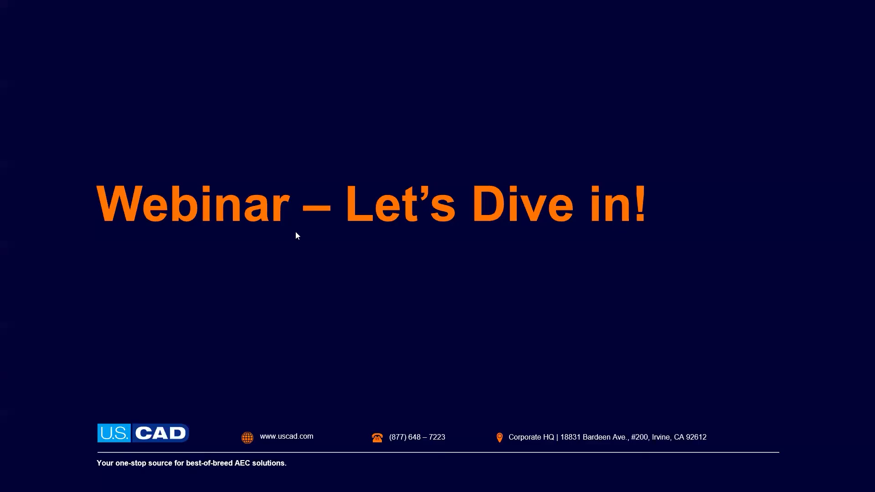
pyautogui.click(354, 253)
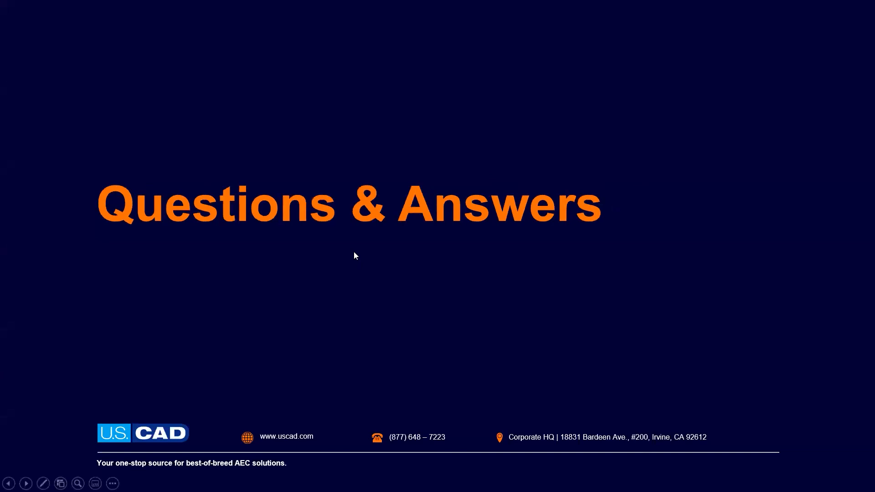